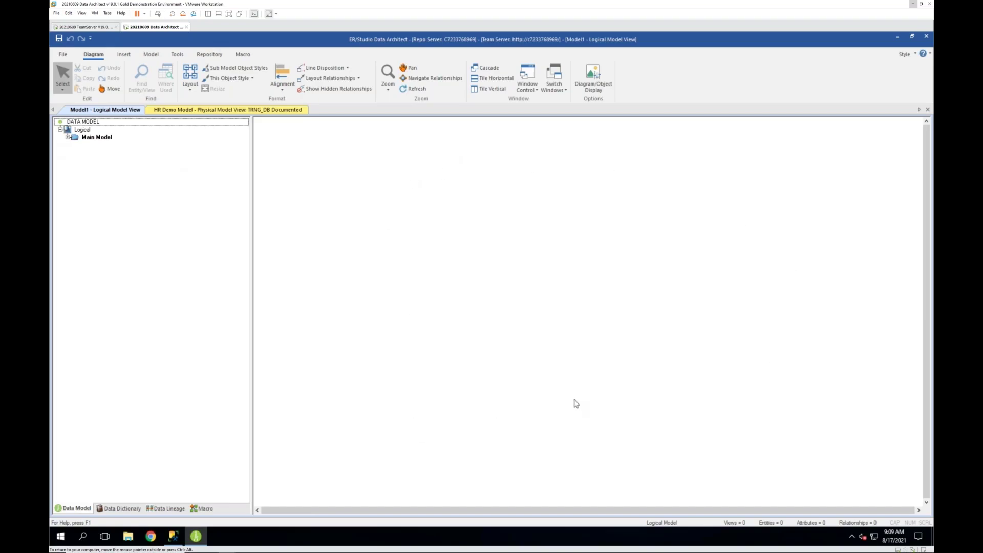
- Browse the data dictionary, data lineage and macro trees without creating a data flow, and return to the data model tree
left_click(117, 513)
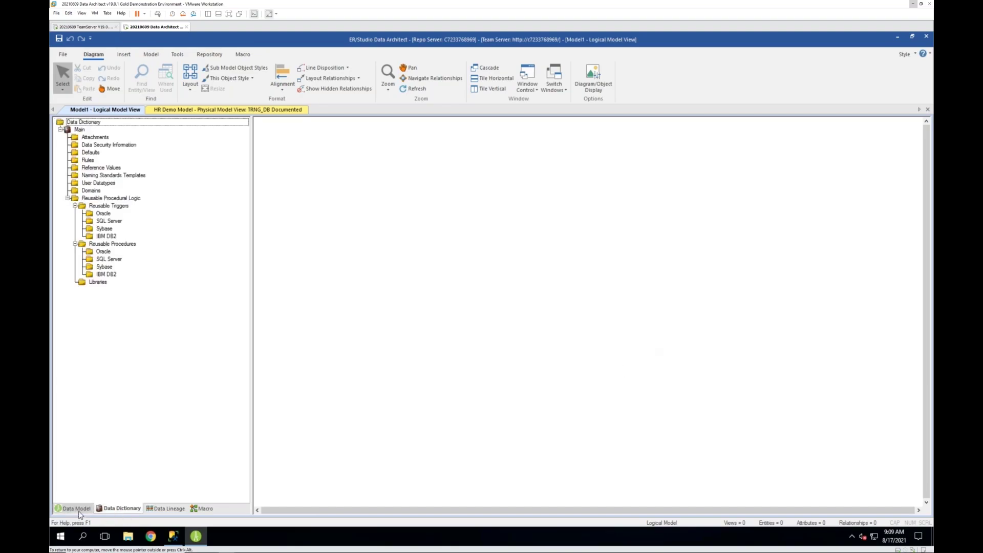
left_click(168, 514)
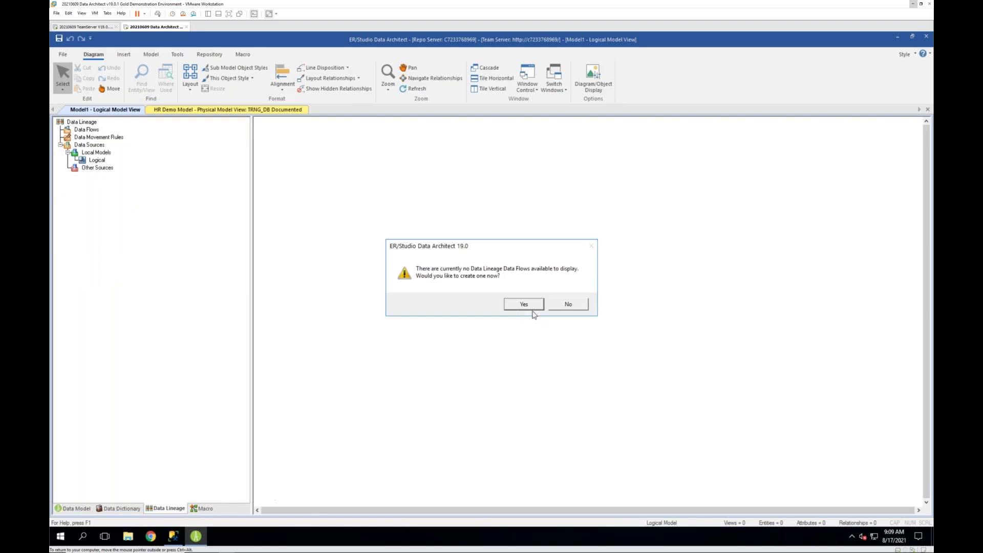
left_click(563, 305)
left_click(203, 508)
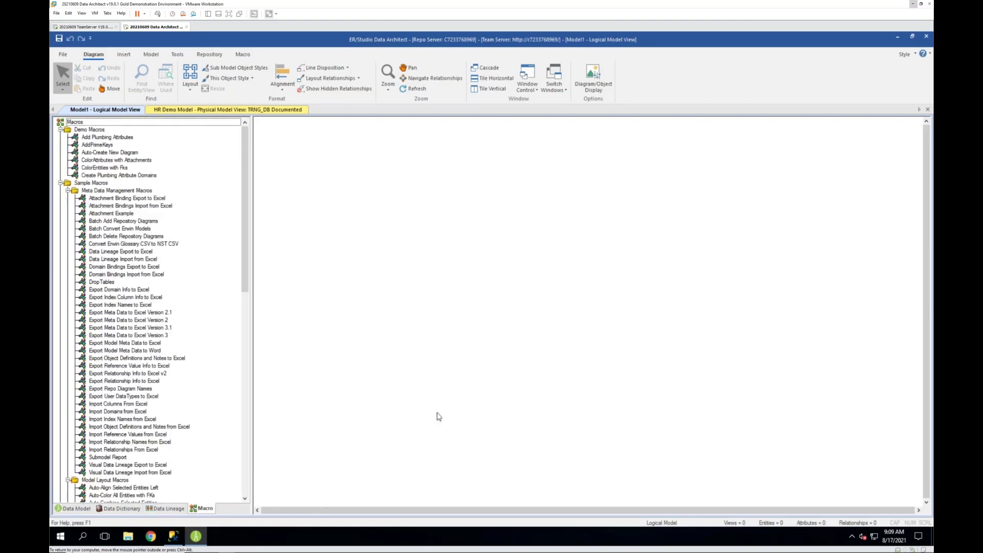
left_click(75, 509)
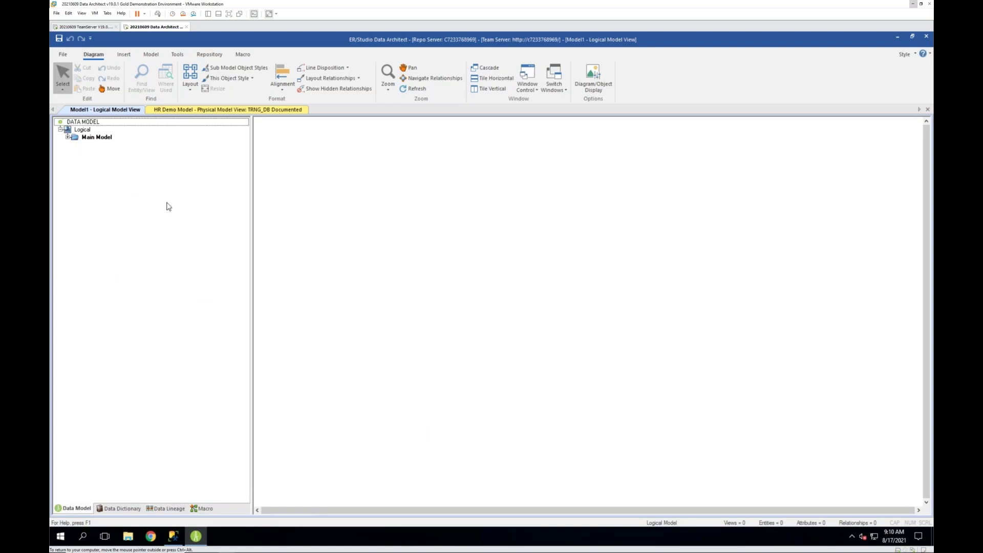
left_click(62, 54)
left_click(71, 71)
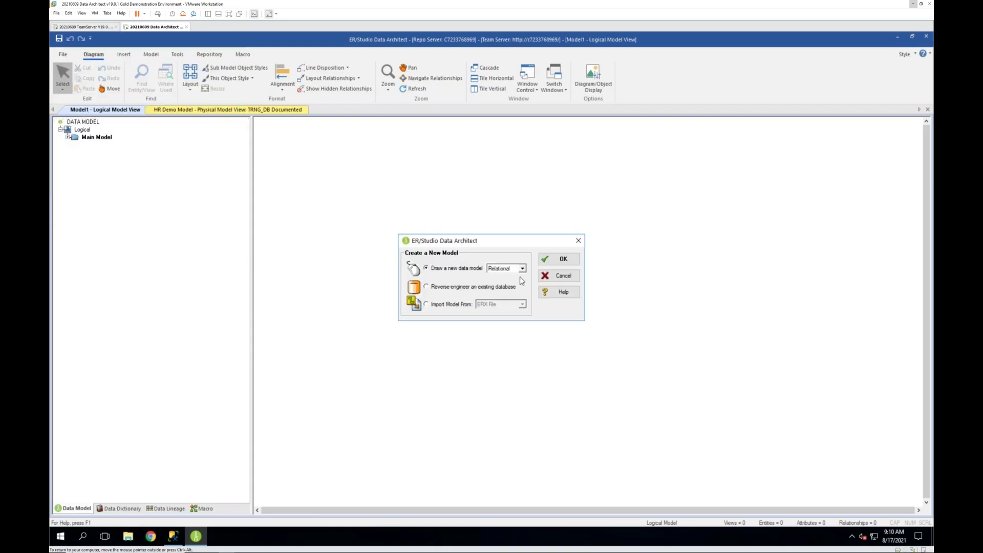
left_click(454, 288)
left_click(560, 259)
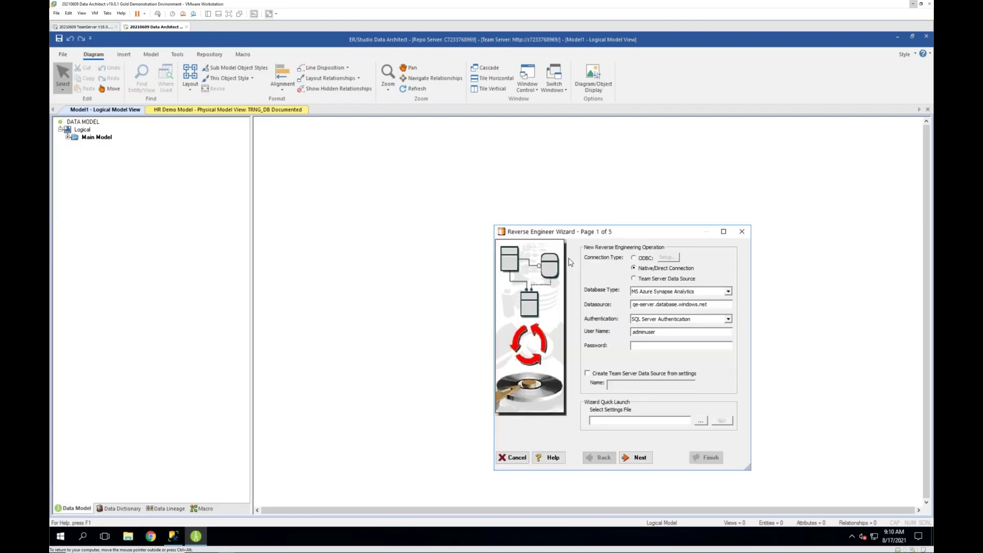
left_click(727, 291)
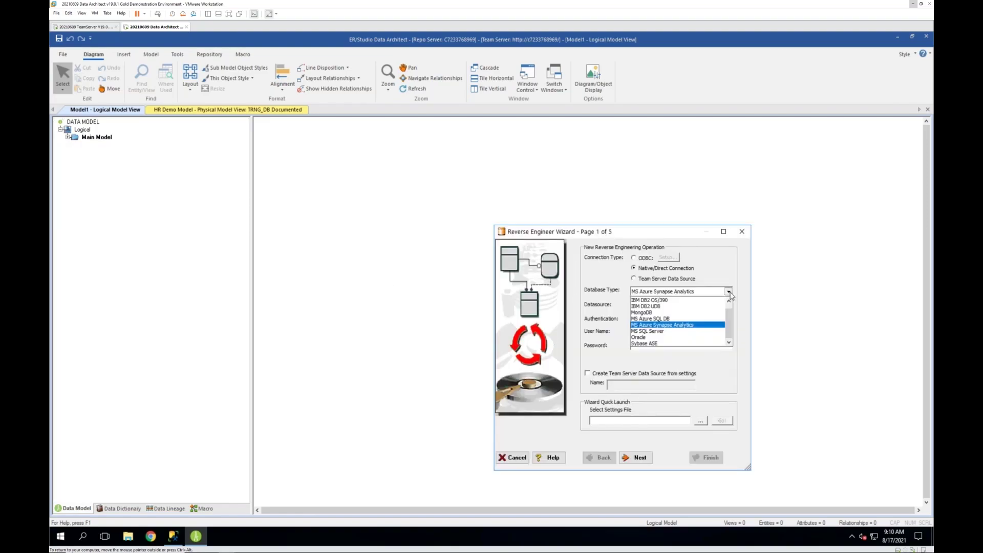
left_click(656, 331)
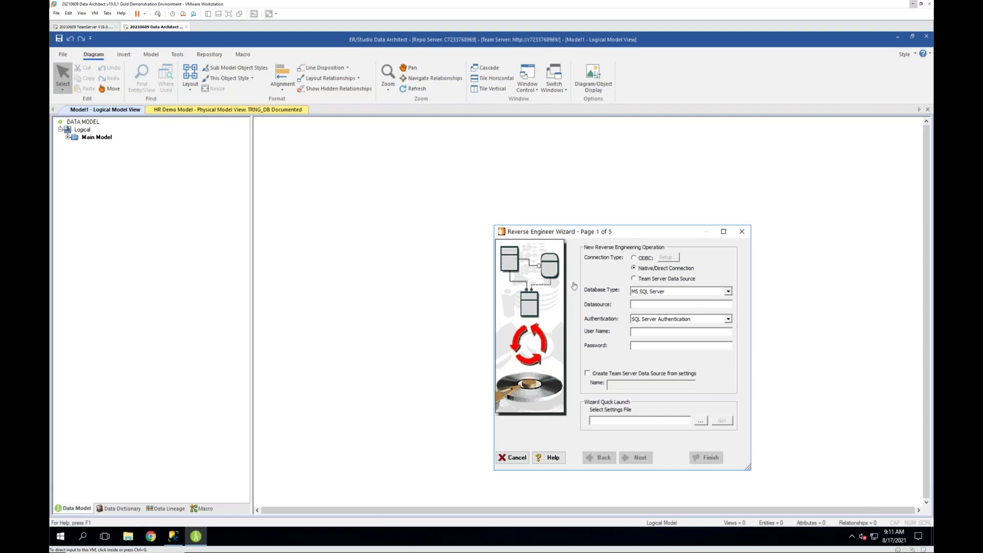
left_click(742, 234)
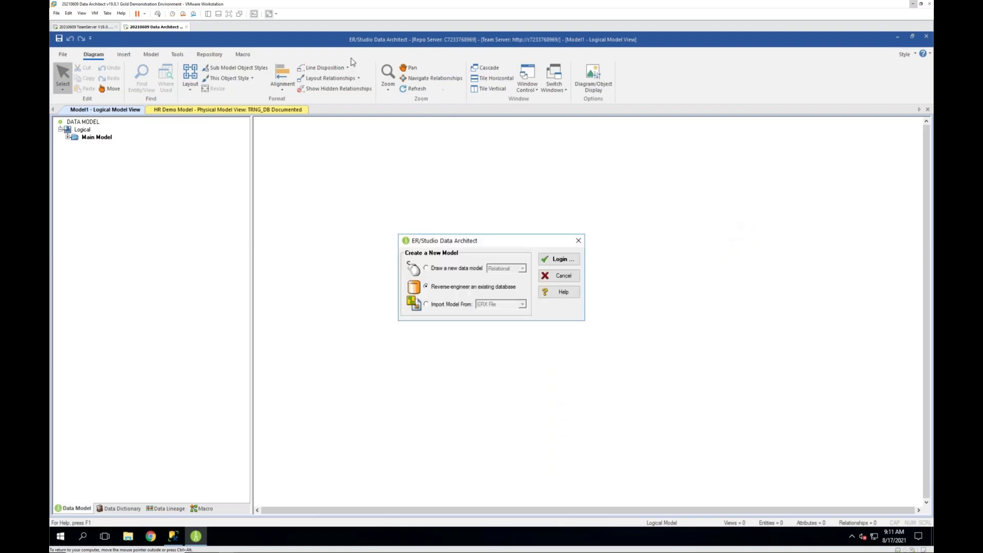
left_click(563, 276)
- Start logging in to the Team Server
left_click(210, 54)
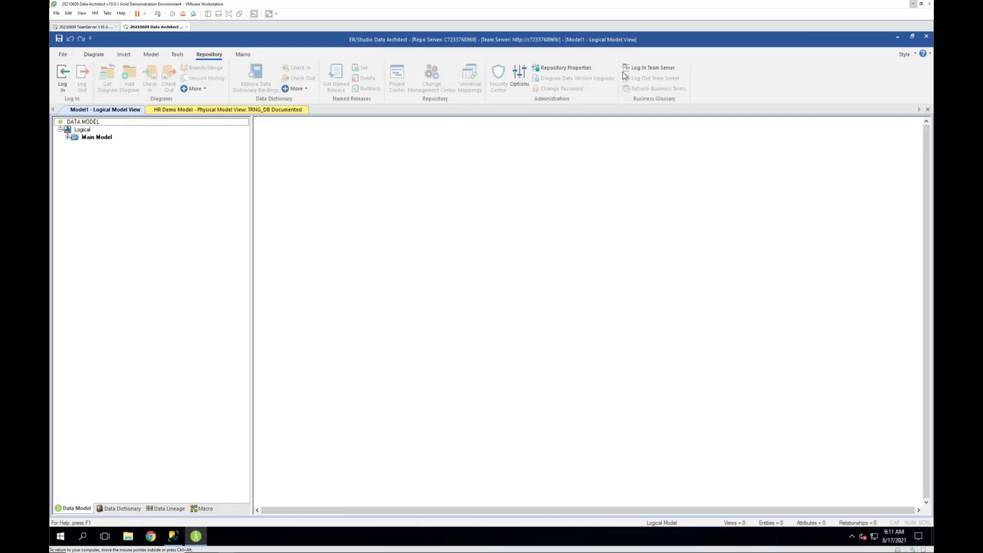
left_click(653, 67)
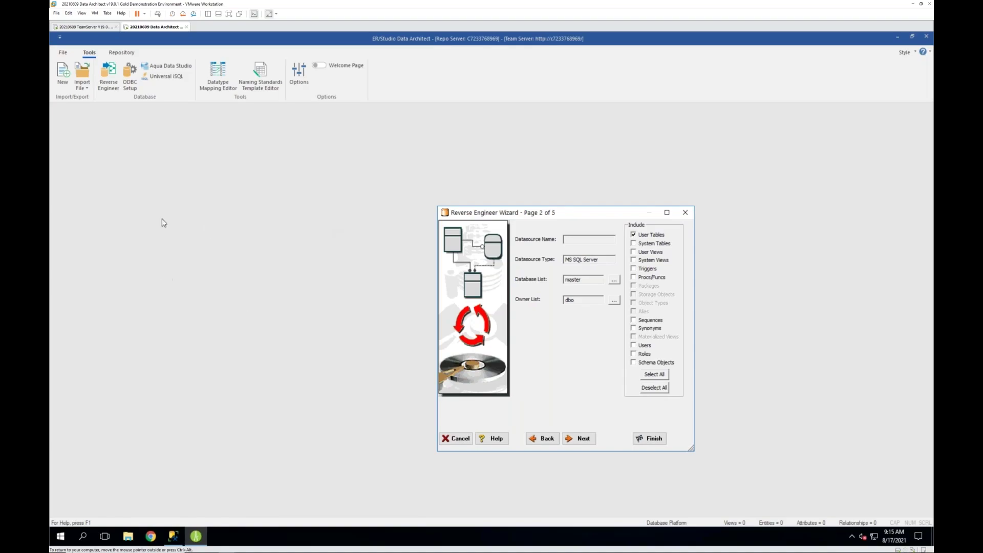
- Select TRNG_DB instead of master as the database to reverse-engineer
left_click_drag(592, 217, 514, 166)
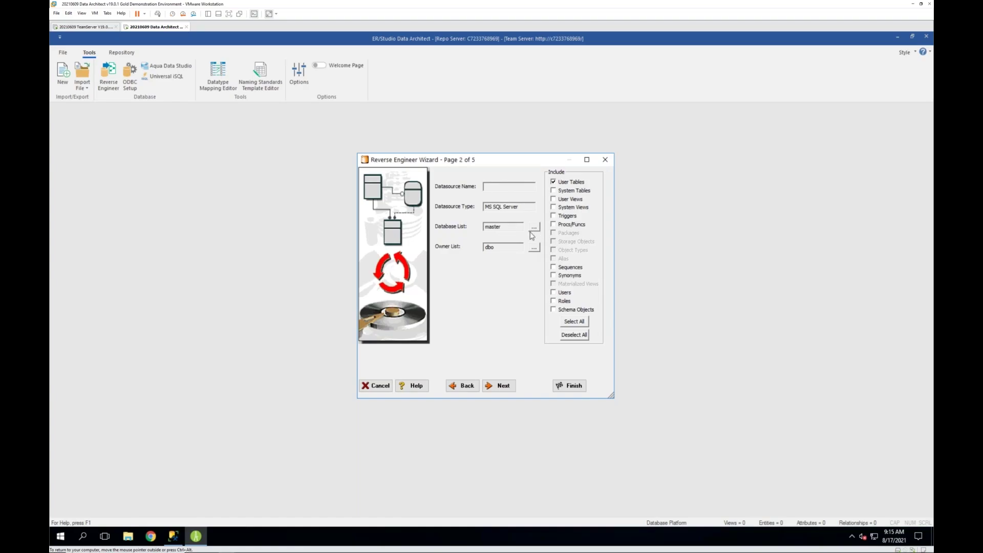
left_click(533, 228)
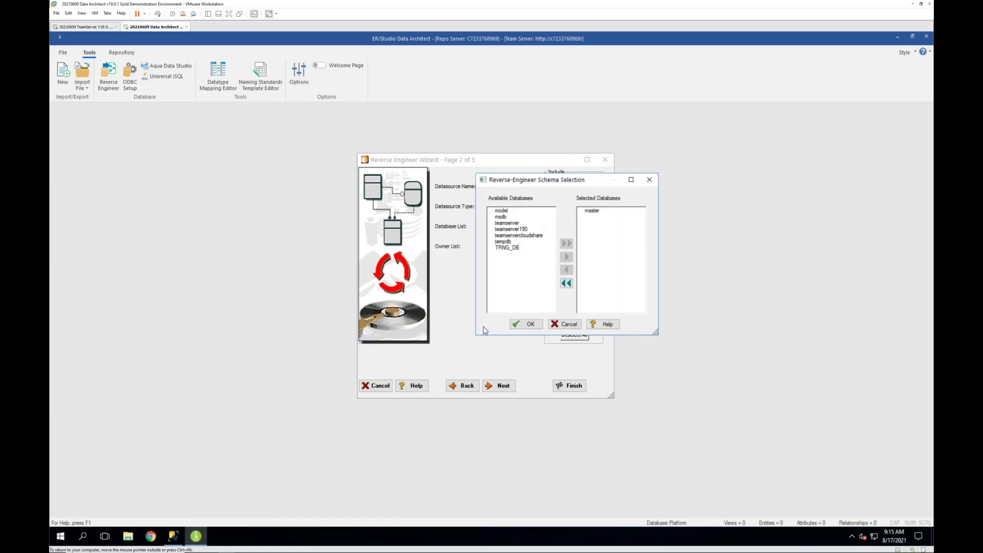
left_click(502, 248)
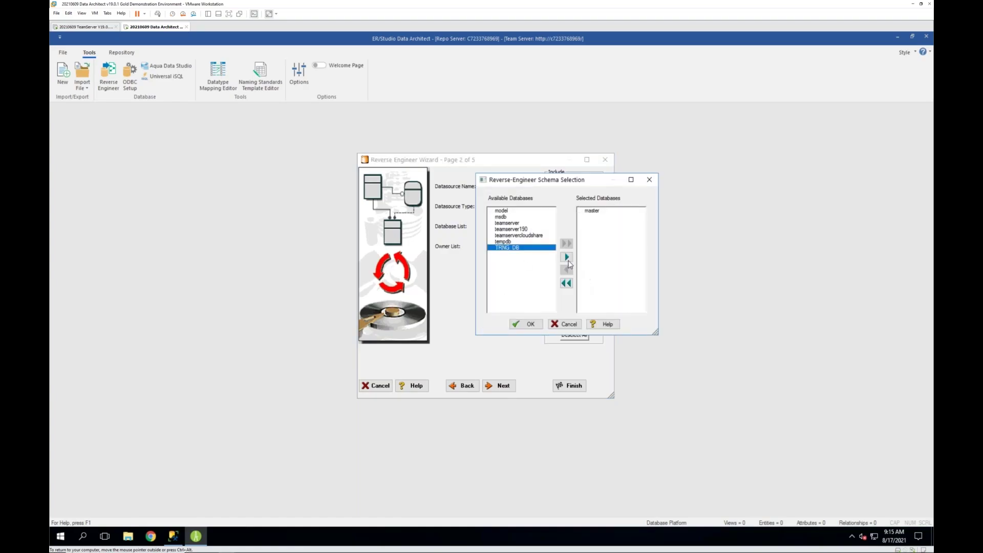
left_click(566, 257)
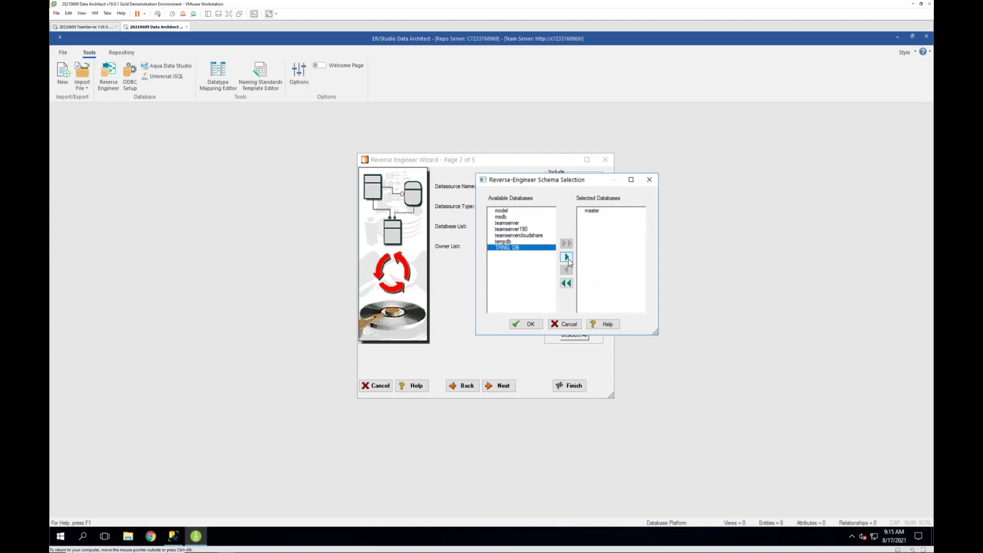
left_click(535, 326)
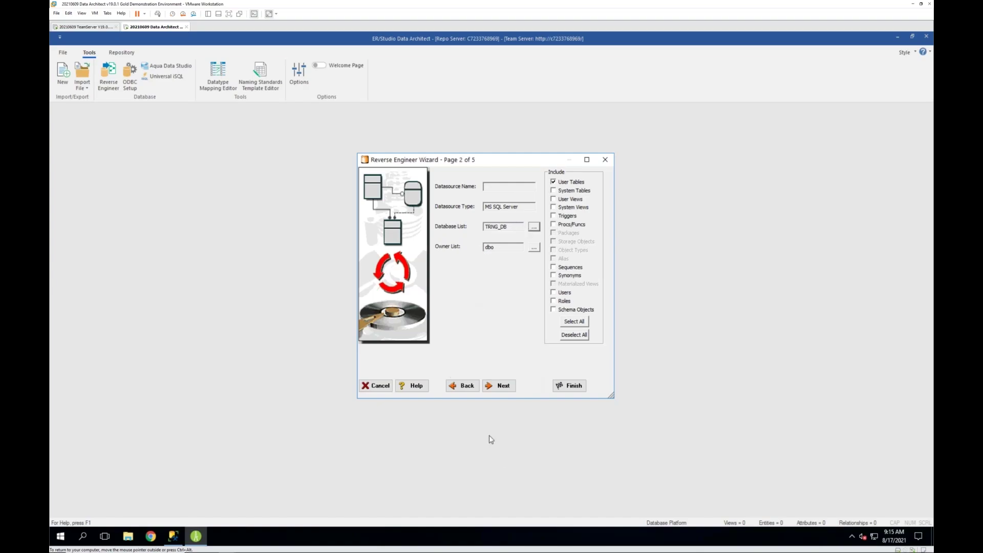
- Check the available owners, keep dbo, and accept the user tables already selected for reverse engineering
left_click(534, 247)
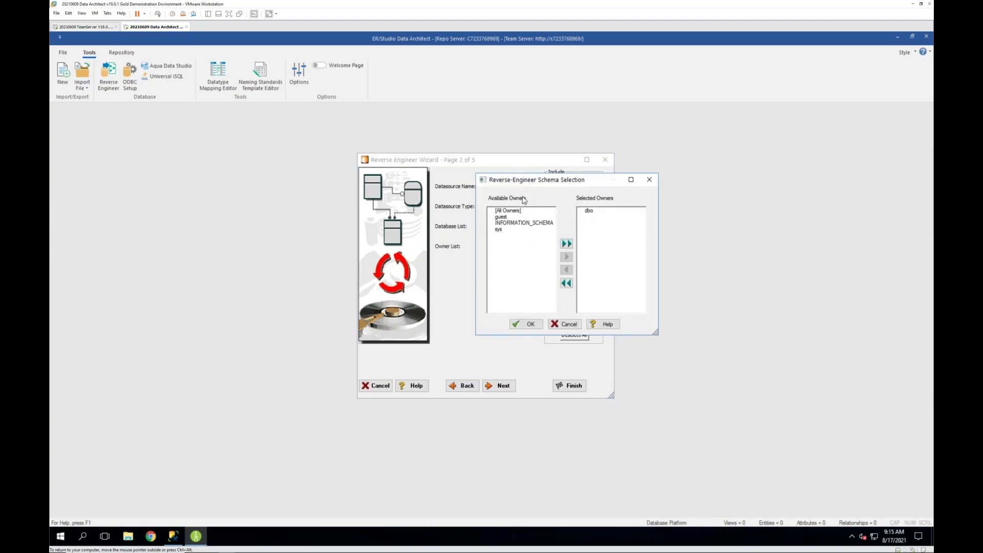
left_click(568, 326)
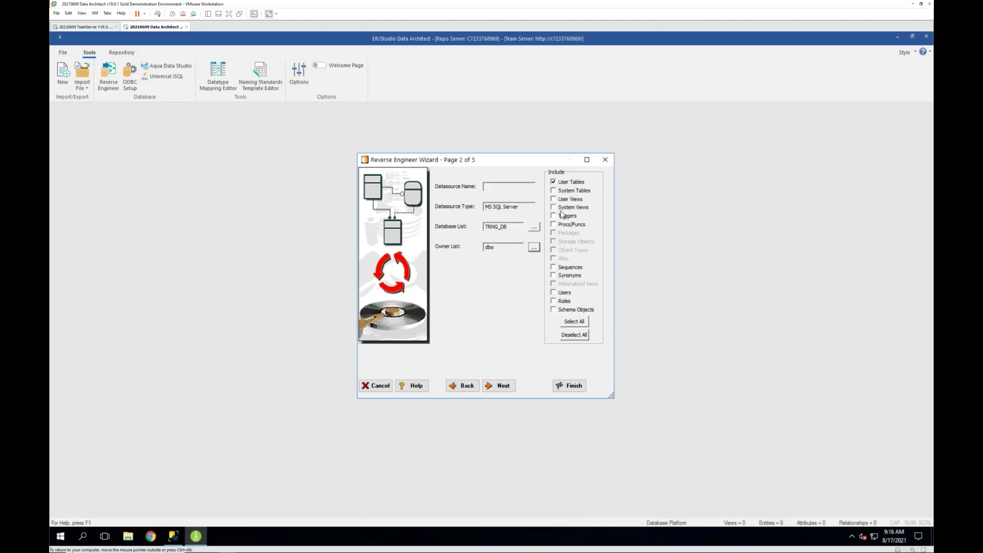
left_click(500, 387)
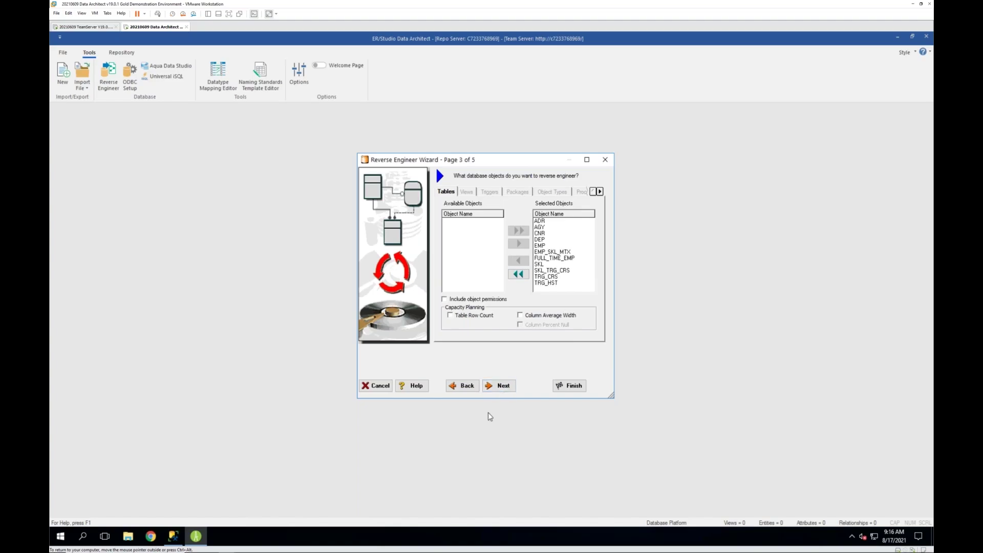
left_click(500, 387)
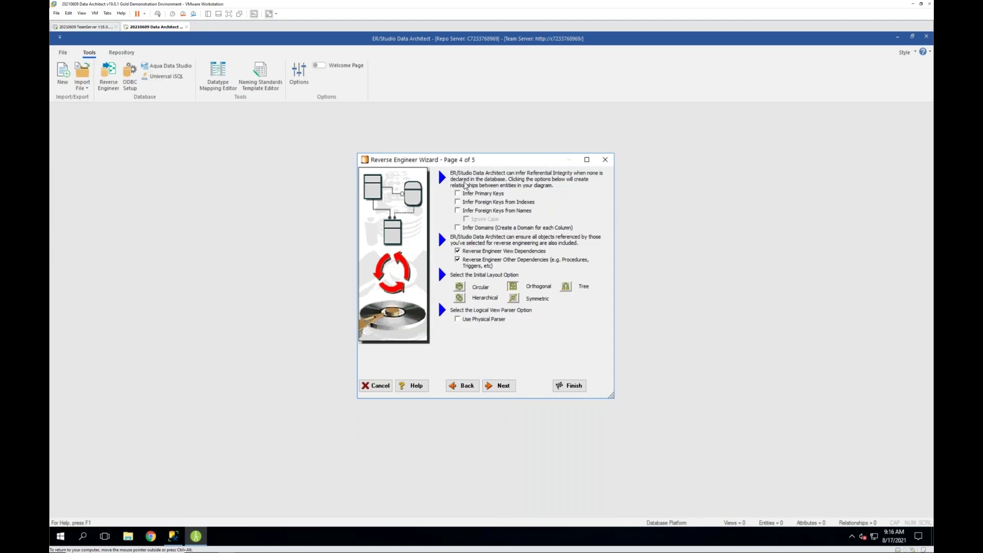
- Infer primary keys and foreign keys from indexes, and complete the reverse engineering of the database with the remaining defaults
left_click(458, 194)
left_click(457, 202)
left_click(500, 389)
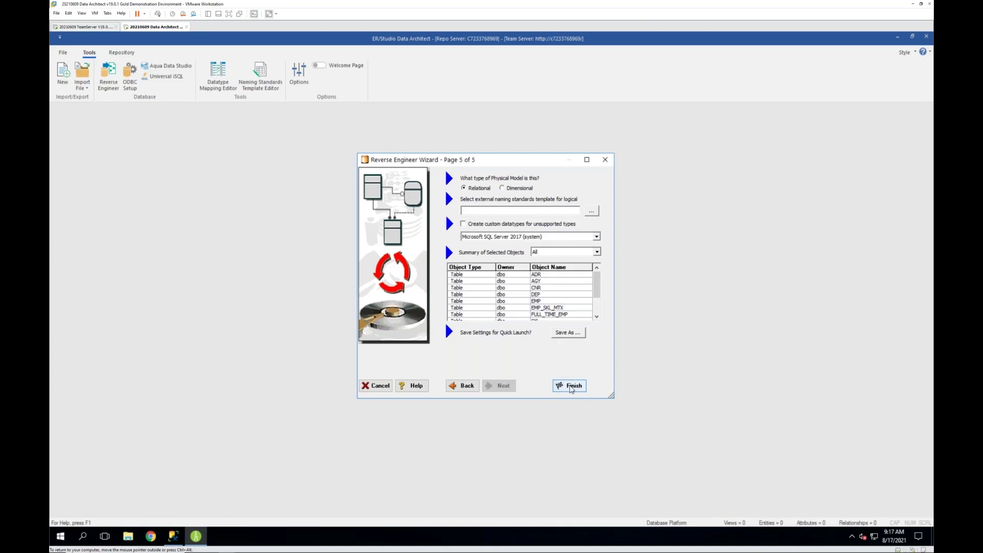
left_click(570, 388)
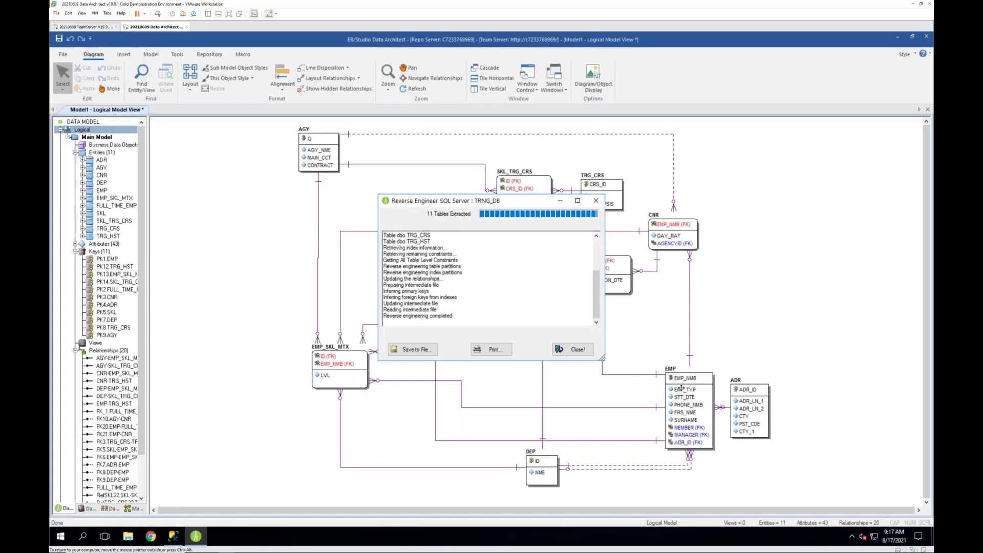
left_click(582, 352)
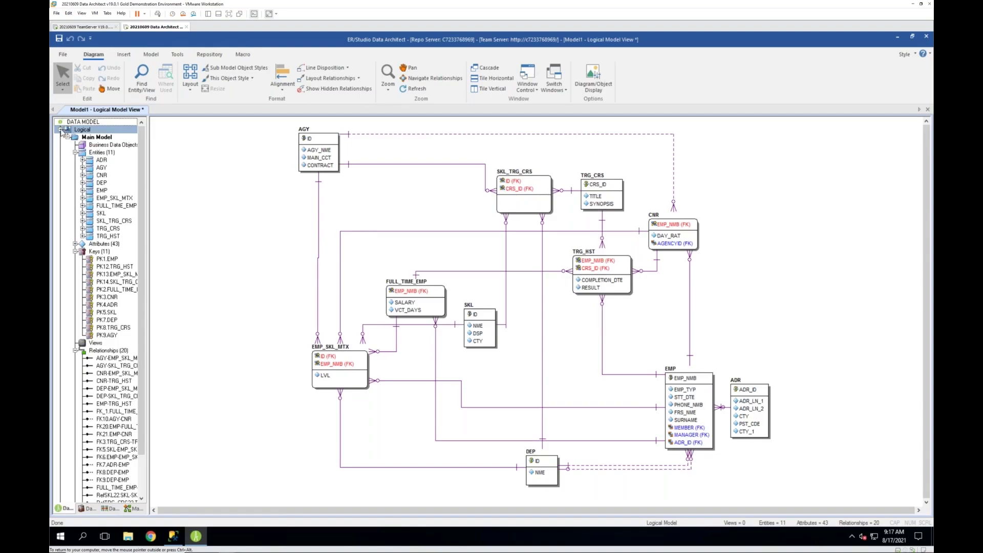
- Compare the logical and physical main model diagrams, and examine the object categories under the logical main model
left_click(61, 129)
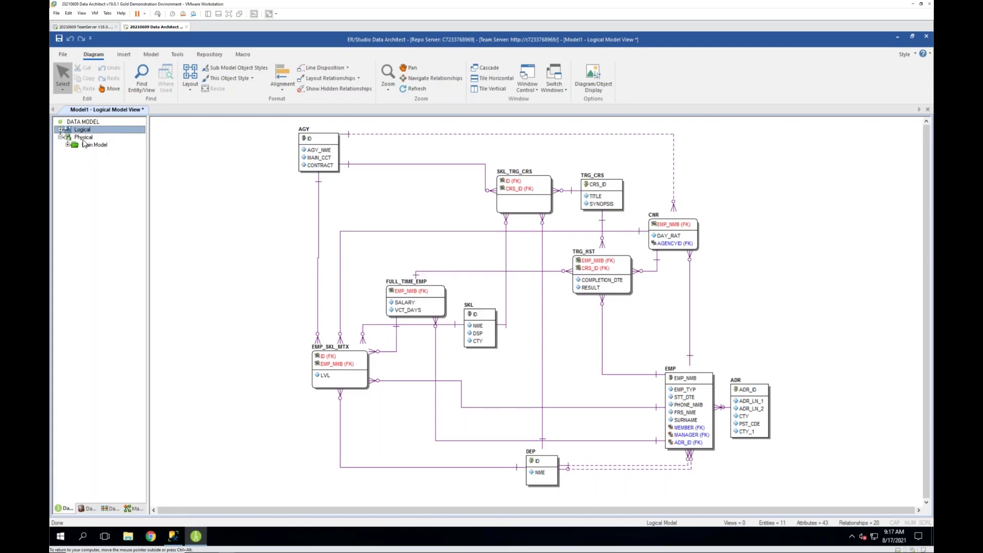
left_click(61, 130)
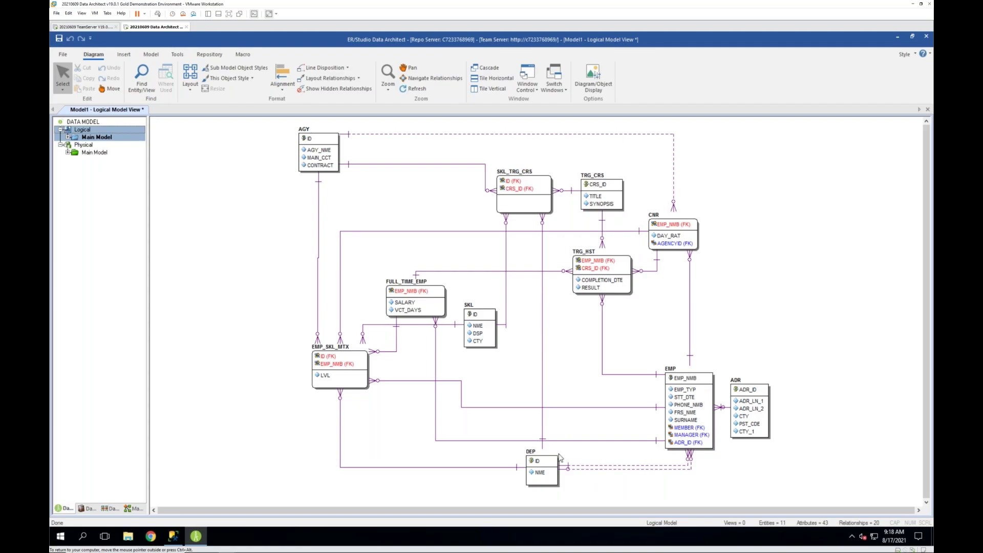
left_click(99, 156)
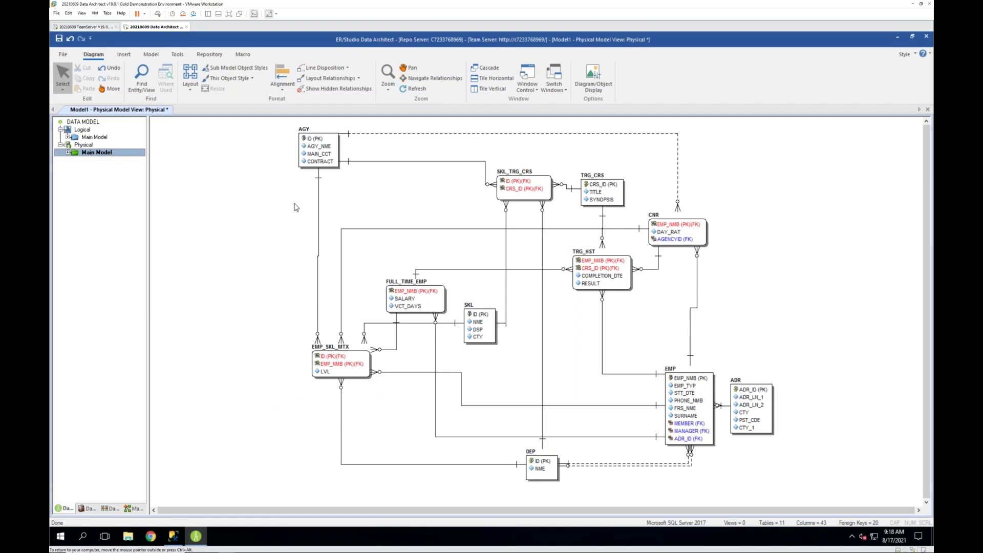
left_click(95, 137)
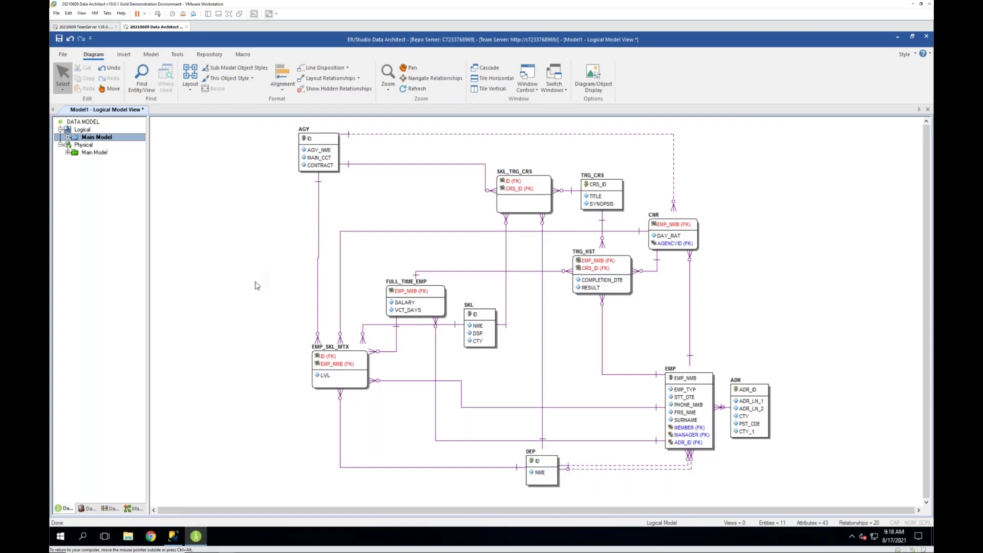
left_click(67, 137)
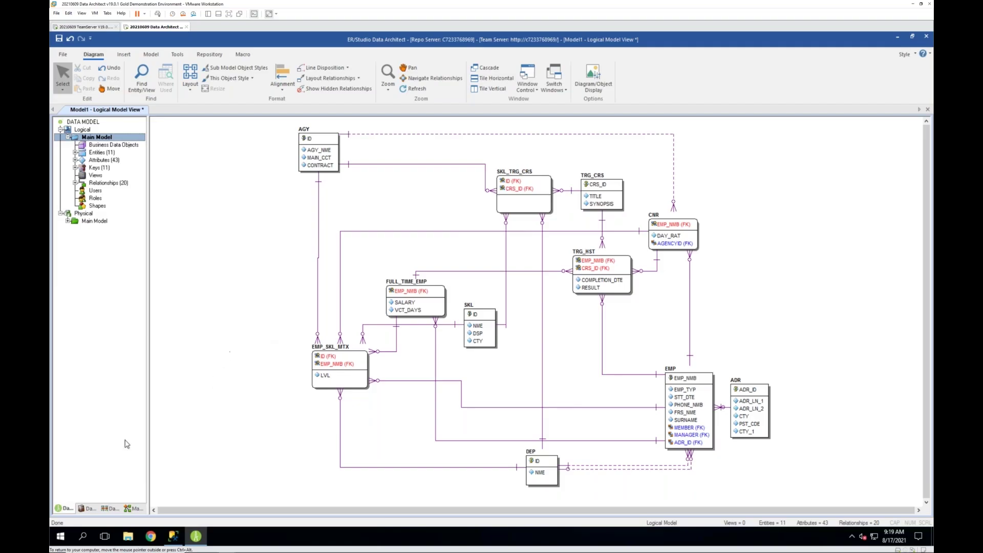
- Start a new naming standards template in the data dictionary and import the Corporate Naming Standards file from Documents into it
left_click(90, 508)
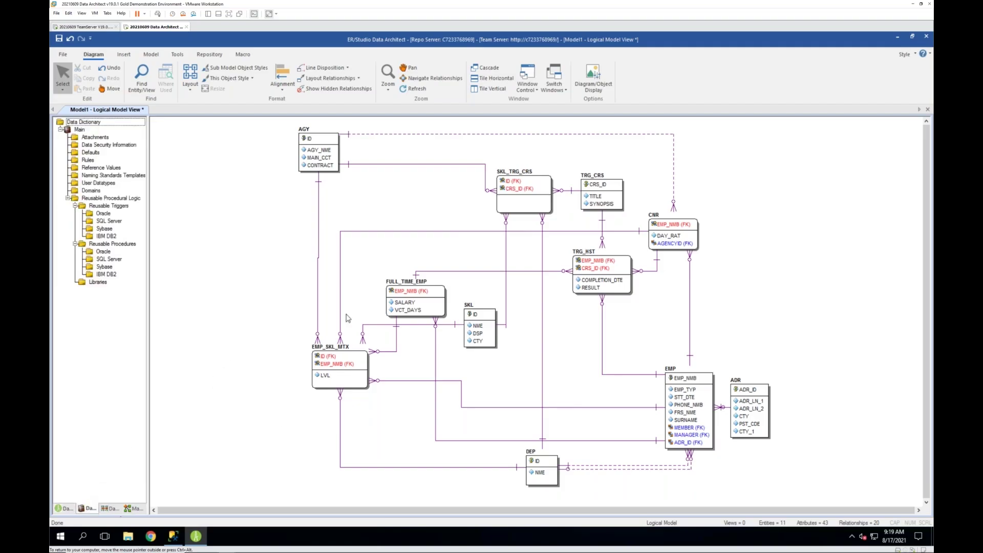
left_click(114, 175)
right_click(114, 176)
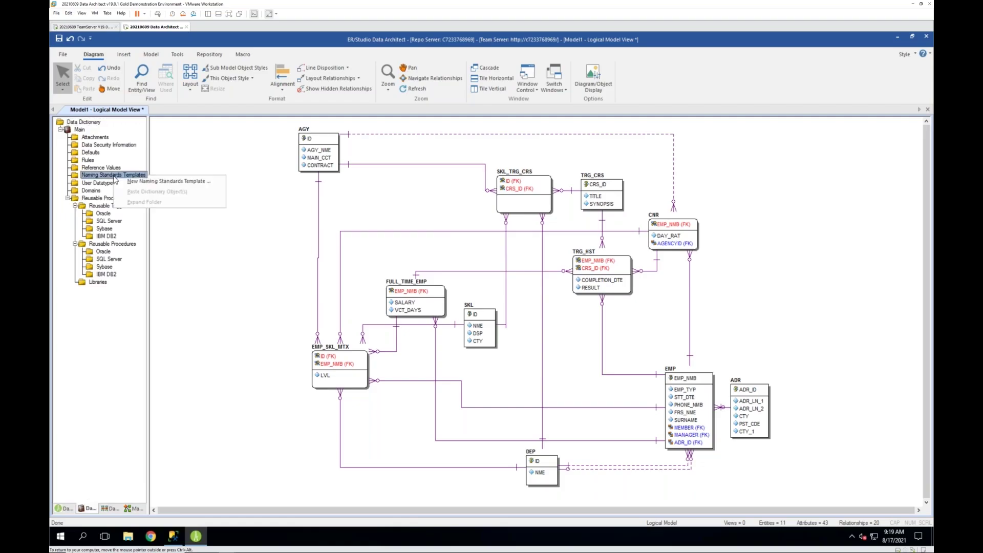
left_click(153, 182)
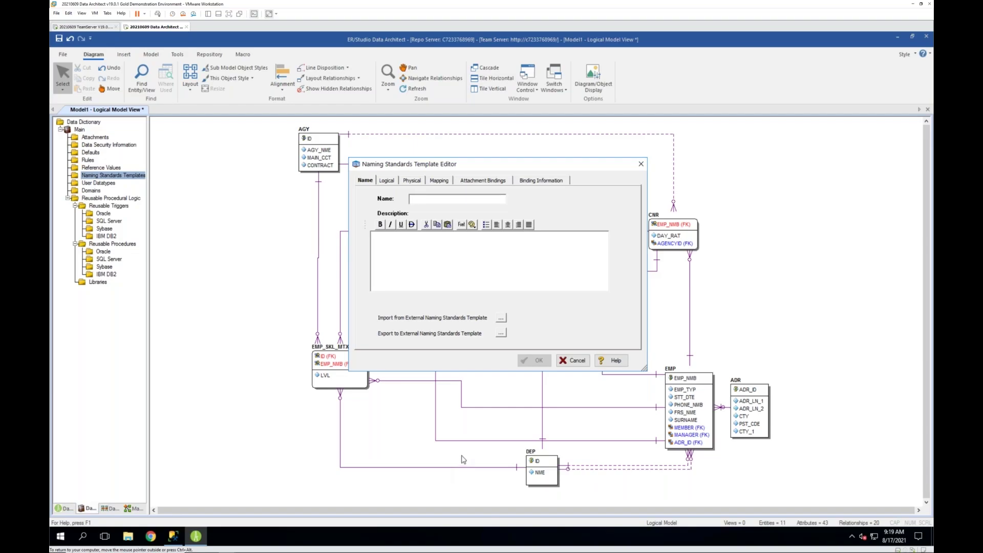
left_click(500, 318)
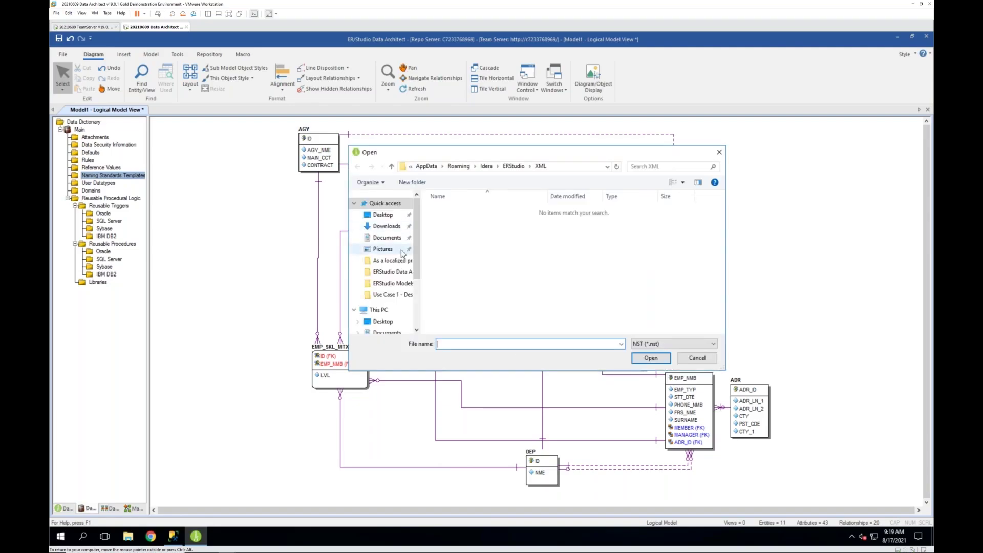
left_click(387, 238)
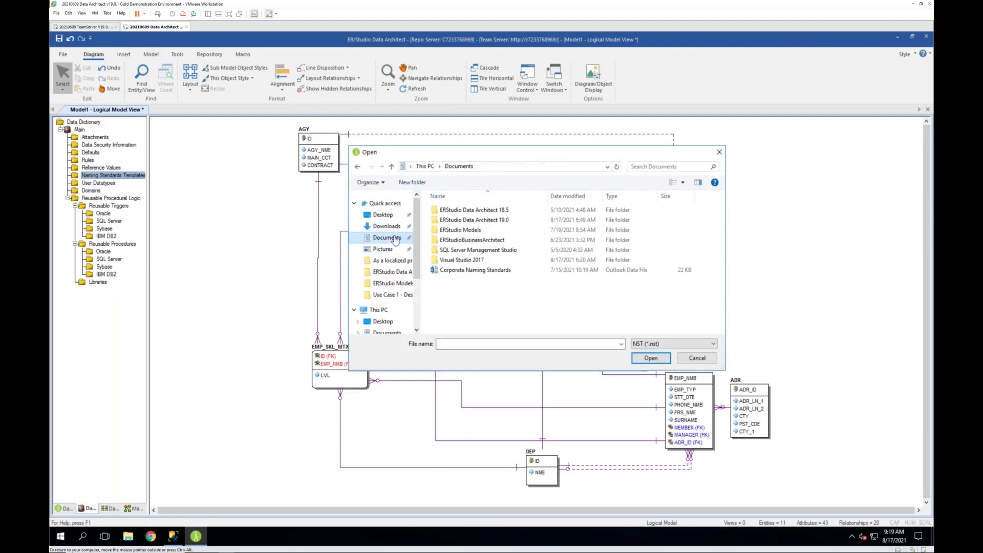
left_click(465, 271)
left_click(650, 358)
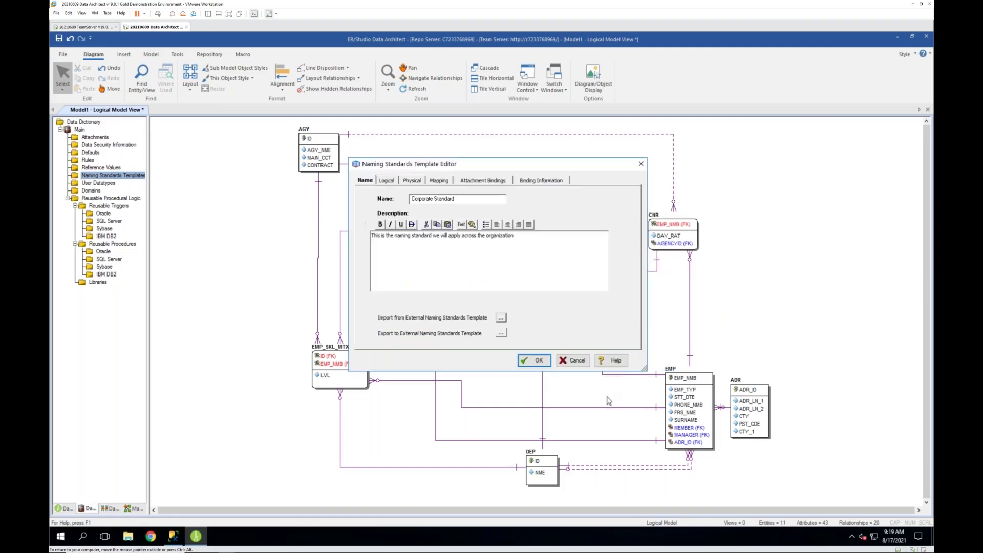
- Review the logical name settings and abbreviation mappings of the Corporate Standard template, and save the template
left_click(393, 182)
left_click(439, 182)
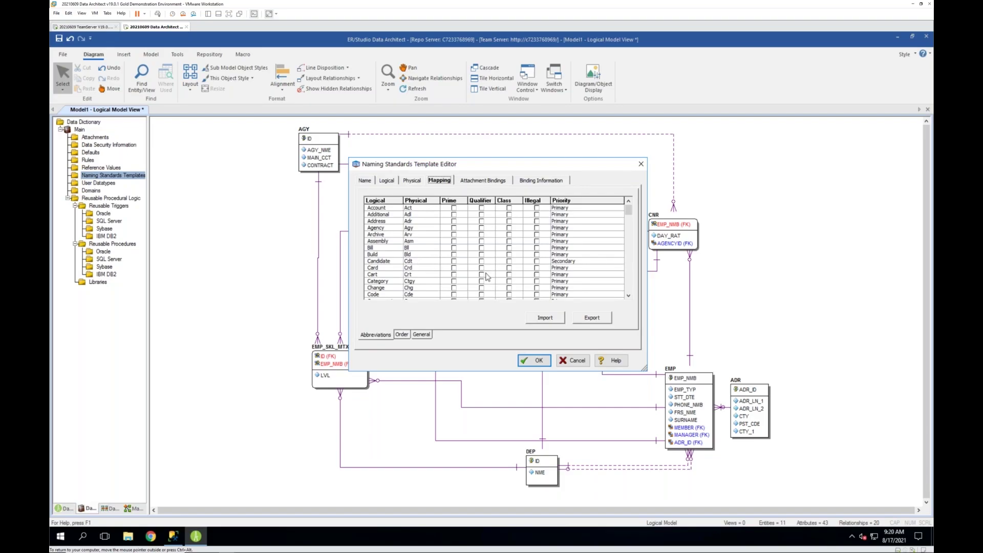
left_click(538, 362)
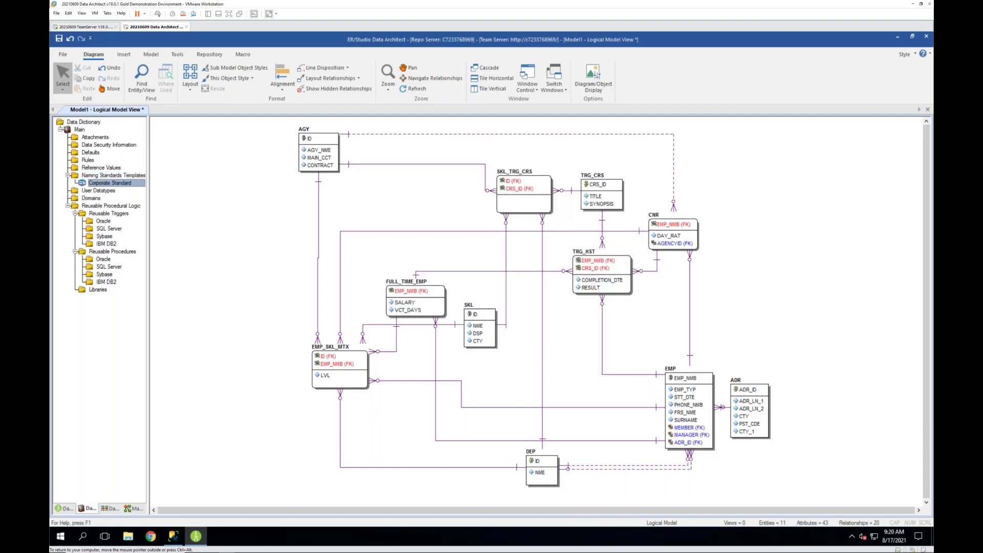
- Start the Naming Standards Utility on the logical main model and choose Corporate Standard as the default translation template
left_click(65, 509)
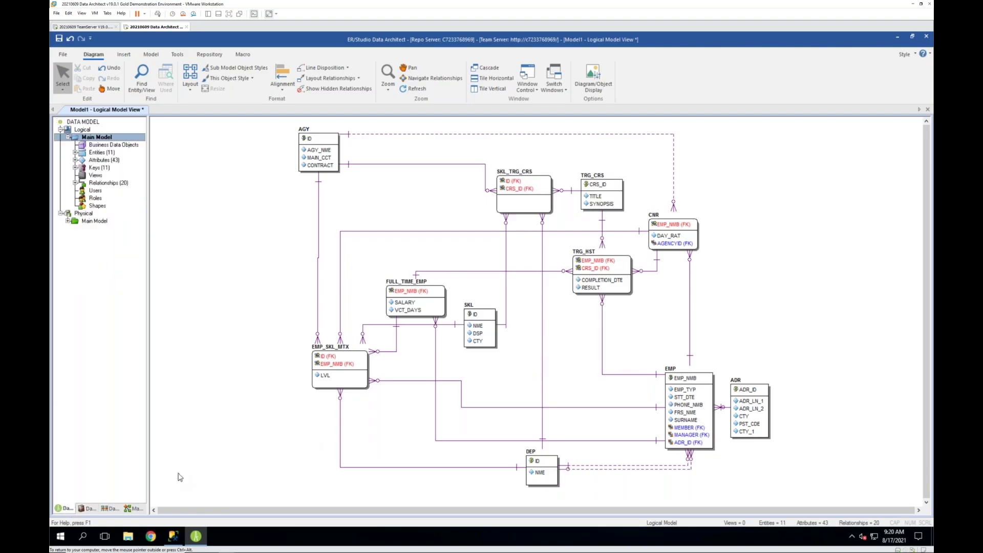
right_click(105, 138)
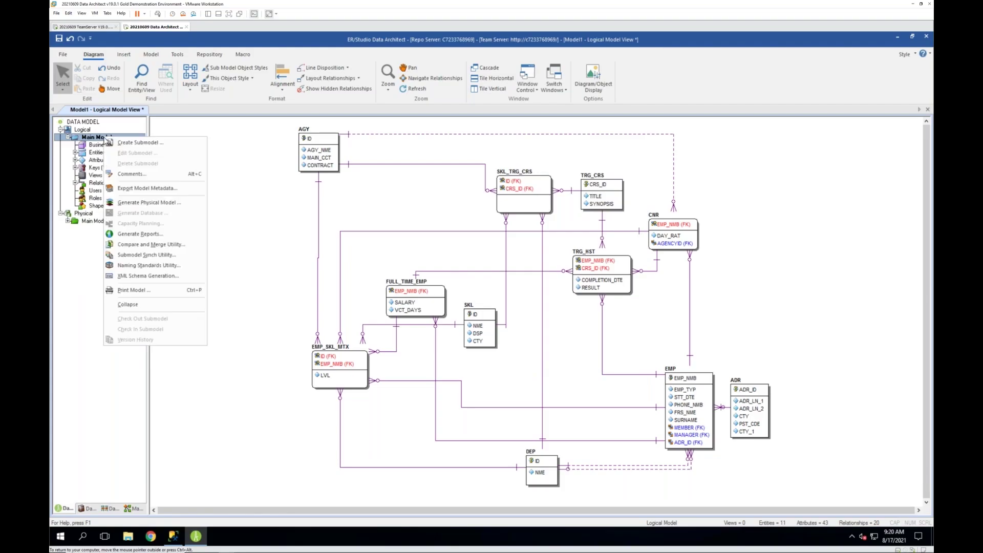
left_click(152, 265)
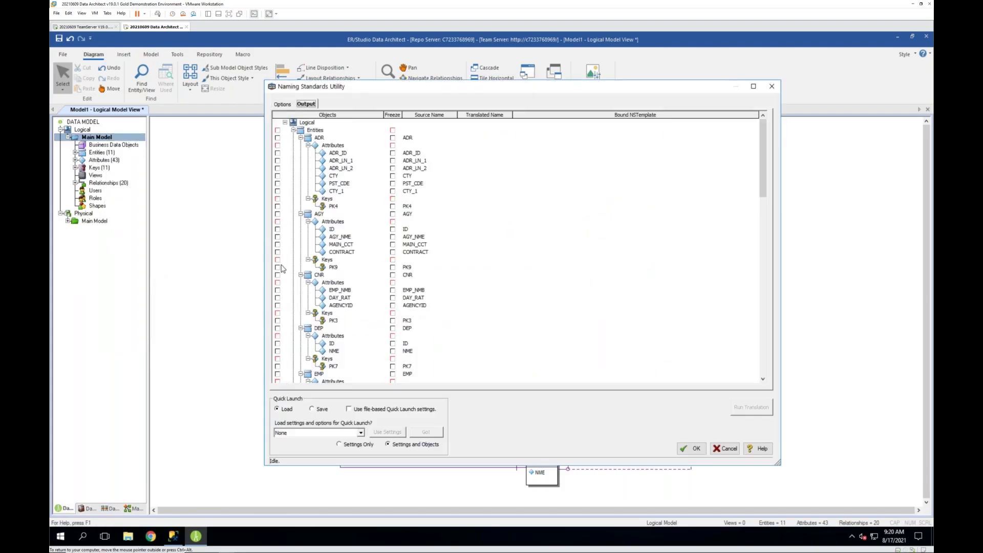
left_click(283, 104)
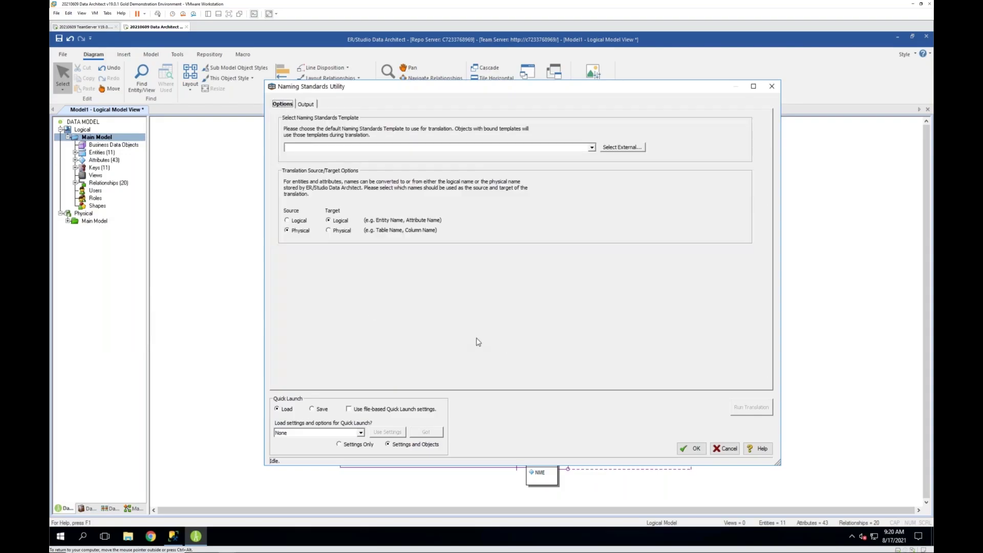
left_click(591, 148)
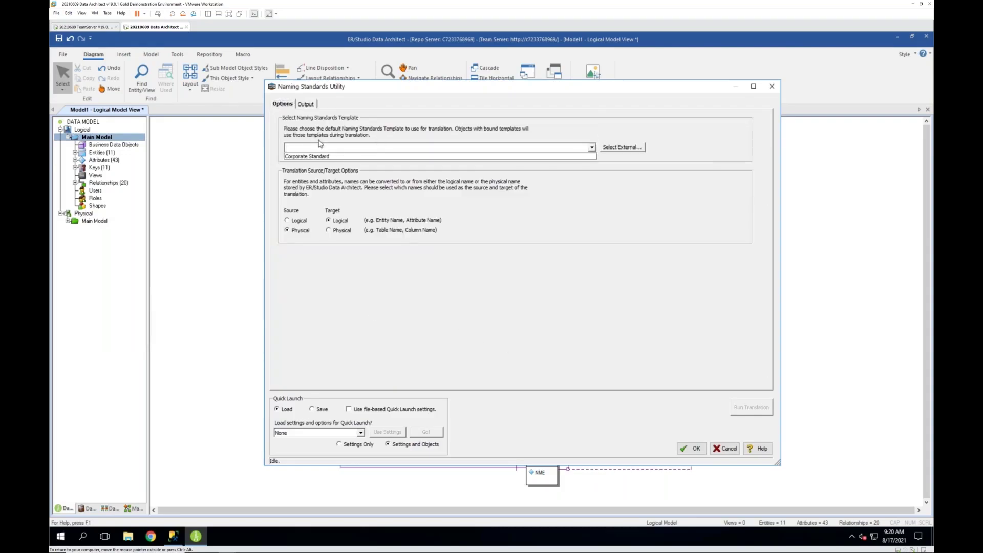
left_click(317, 156)
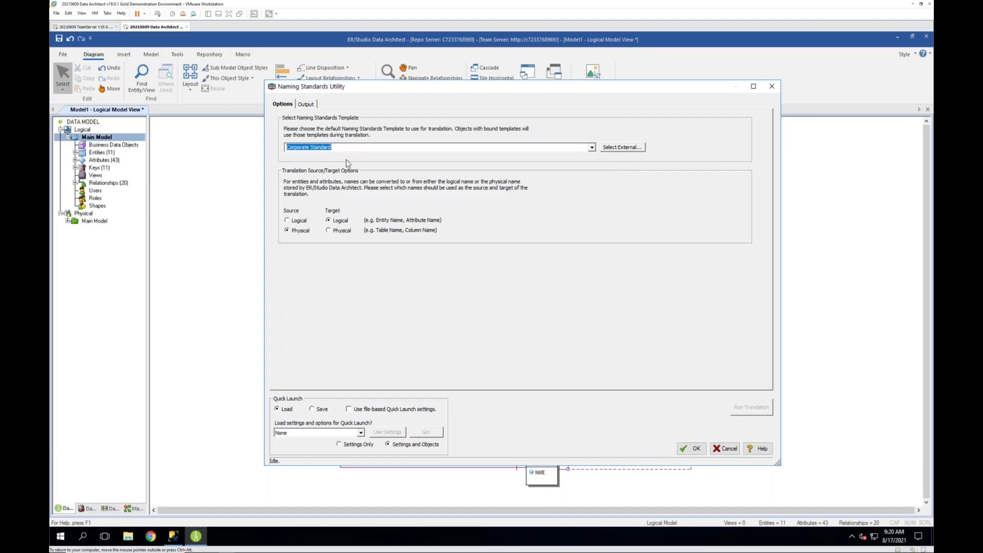
- Select all logical model objects, run the naming translation on them, and apply the translated names
left_click(309, 105)
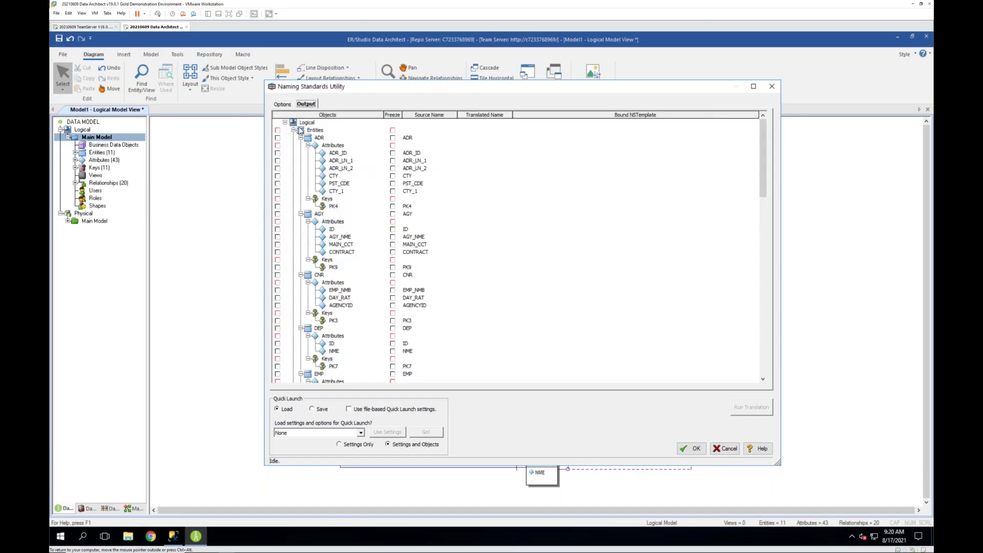
right_click(305, 123)
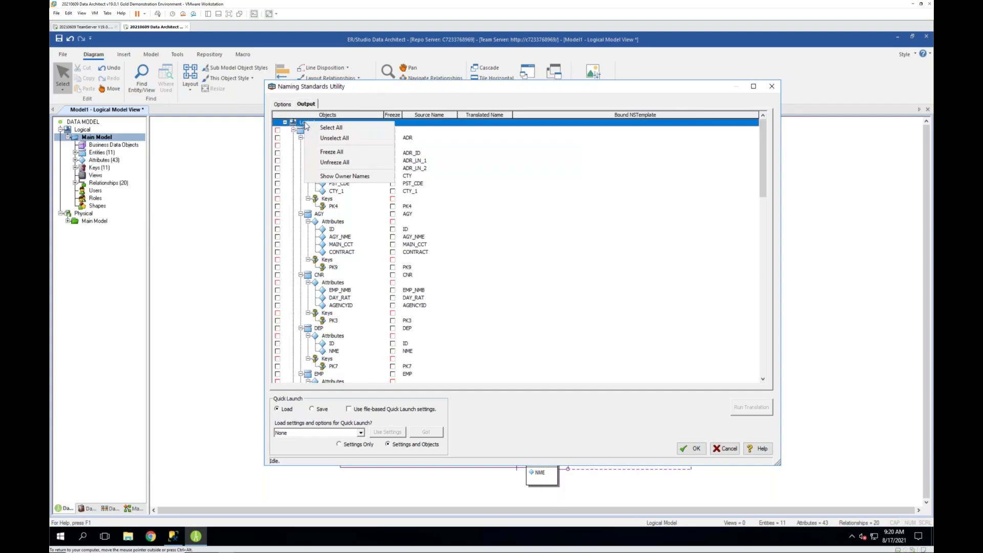
left_click(333, 128)
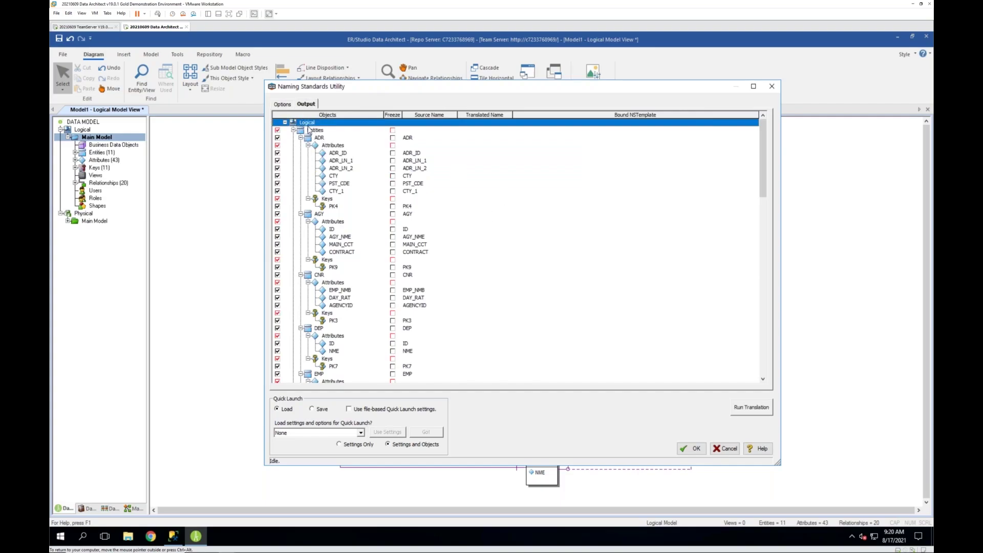
left_click(762, 408)
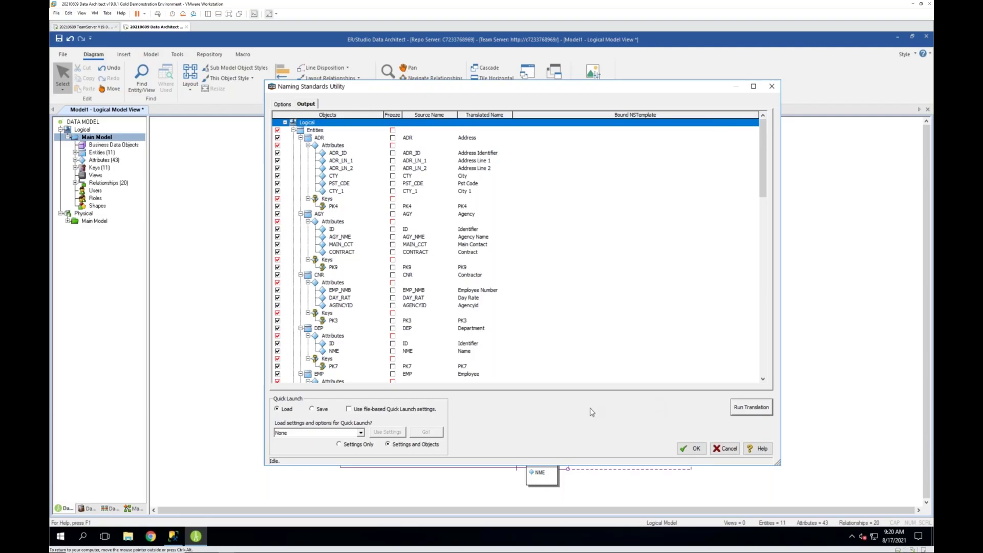
left_click(696, 450)
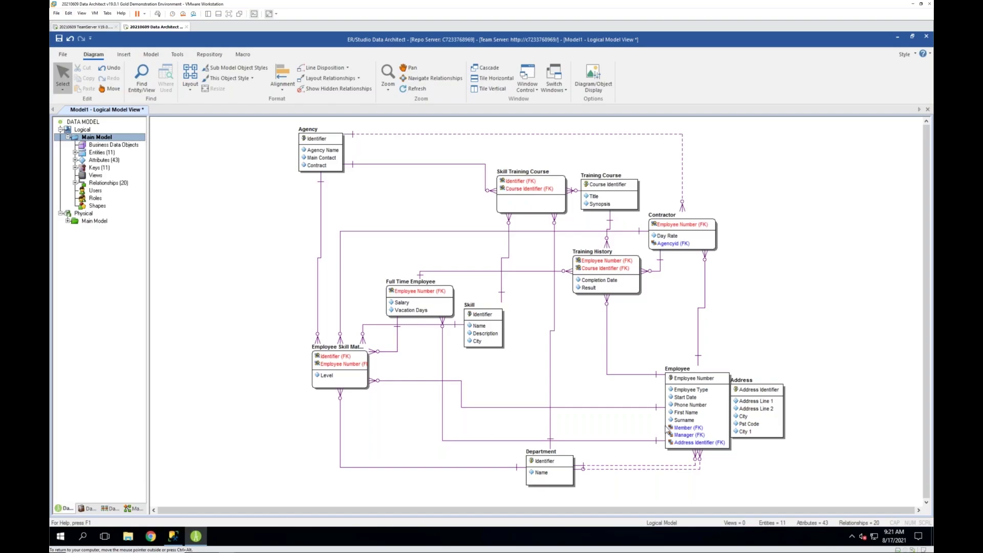
- Start a new business data object in the logical main model with Skills as both its logical and physical name
left_click(105, 145)
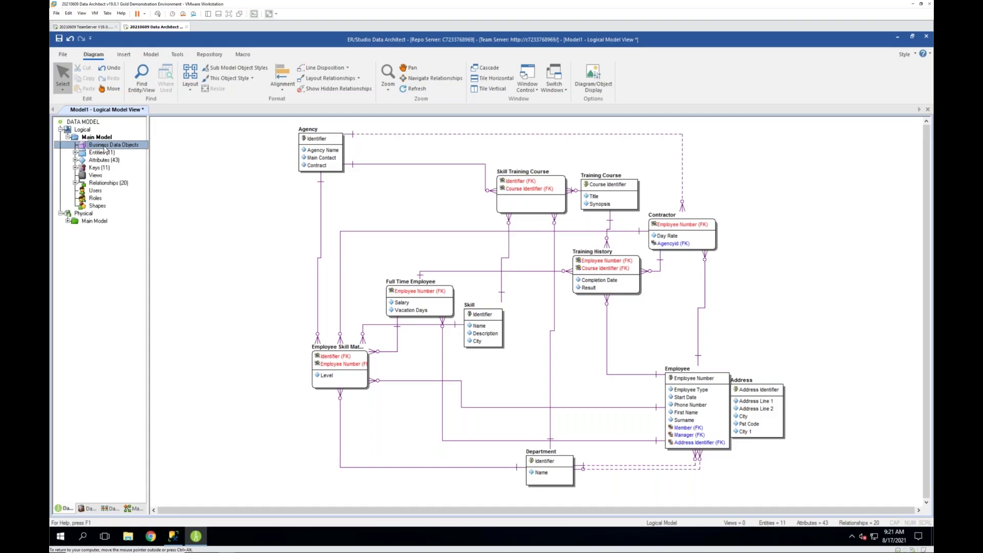
right_click(105, 148)
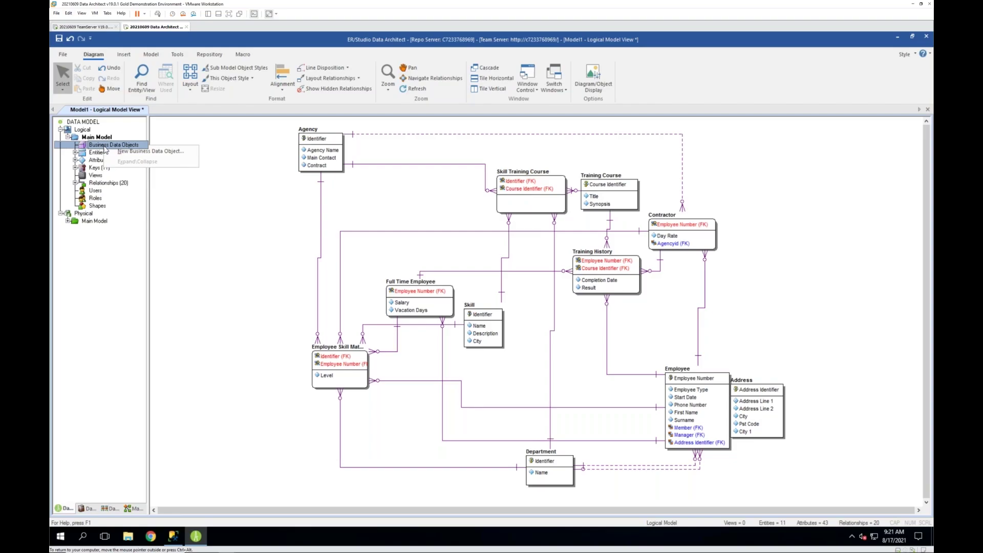
left_click(144, 151)
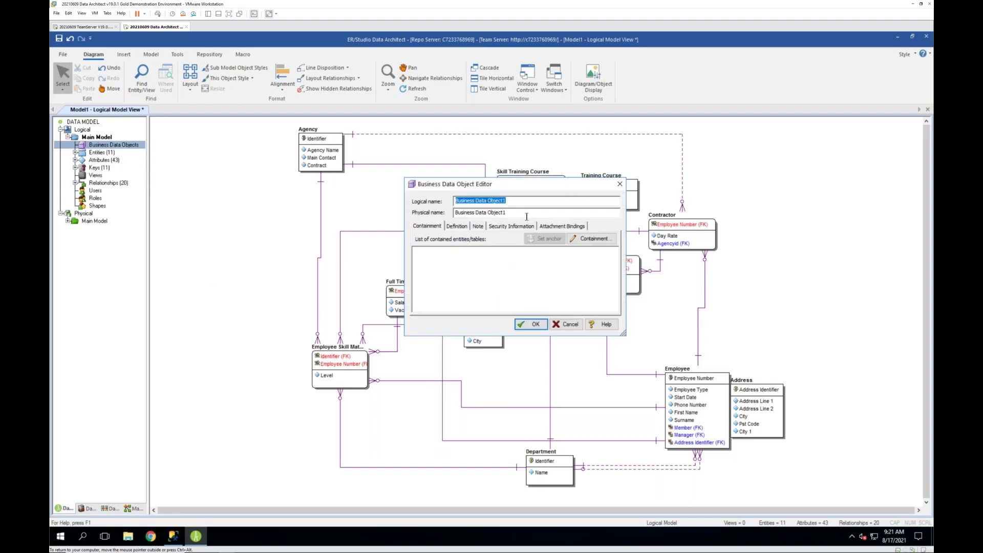
type("Skills")
left_click_drag(506, 213, 454, 213)
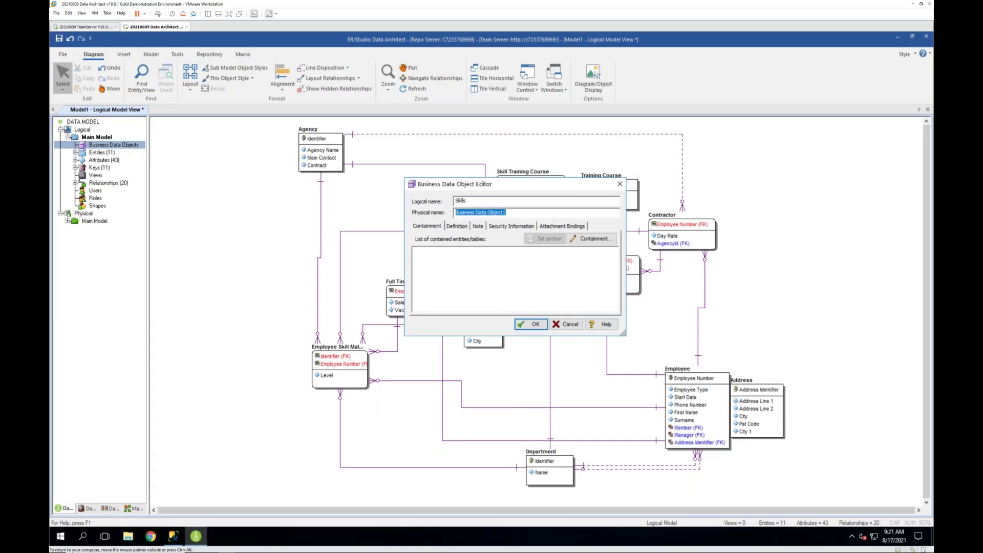
type("Skills")
- Set the business data object to contain the Skill, Skill Training Course and Employee Skill Matrix entities
left_click(591, 239)
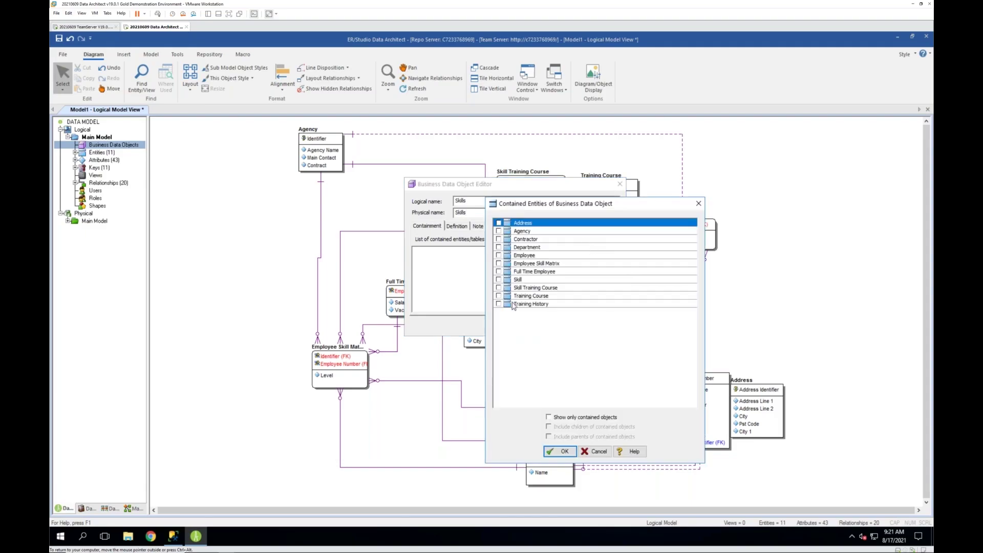
left_click(499, 279)
left_click(499, 288)
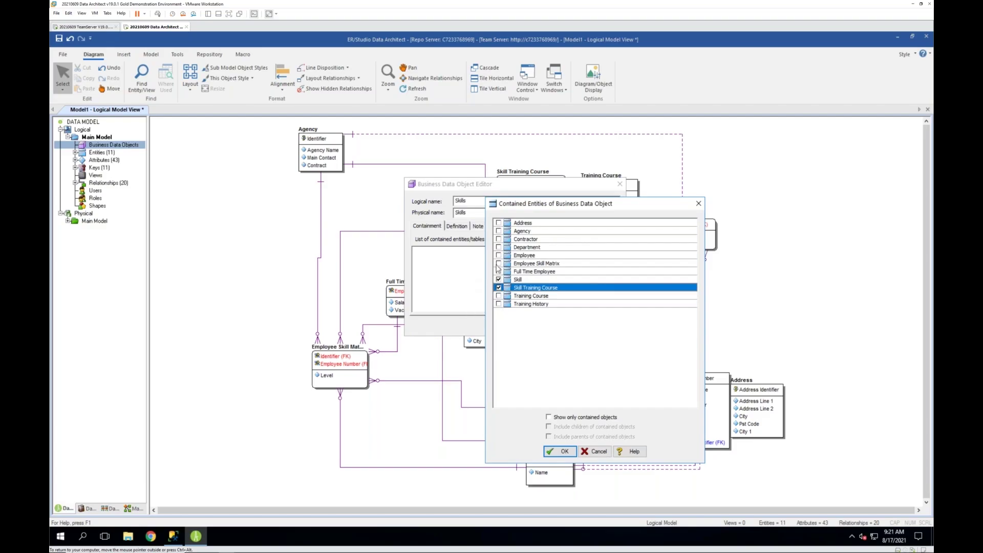
left_click(498, 263)
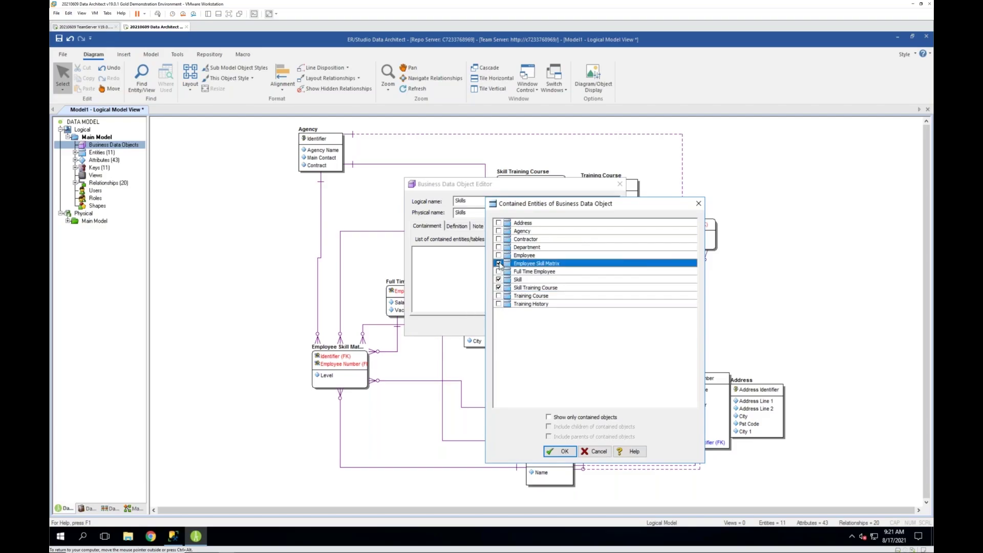
left_click(563, 451)
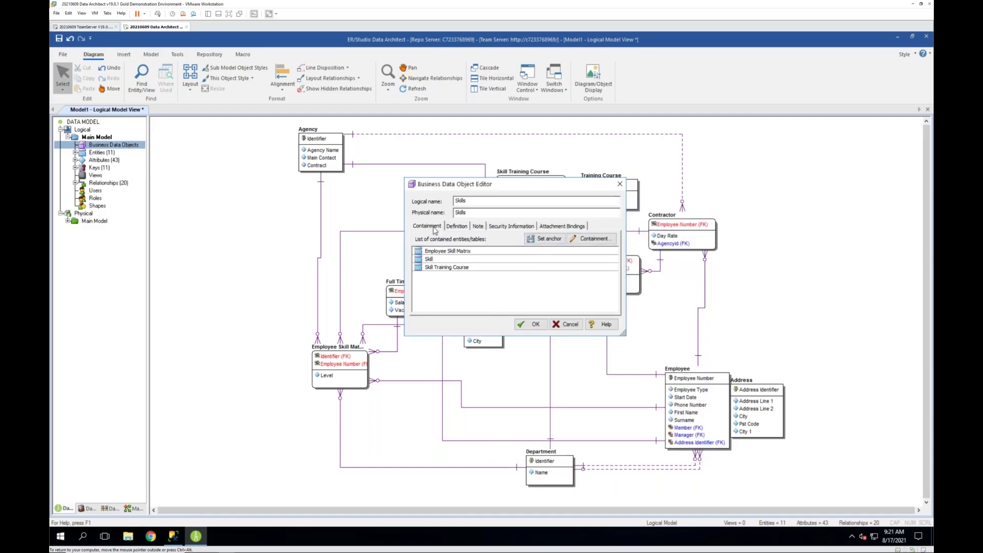
- Check the definition, note and security information of the Skills business data object, and save it to the model
left_click(457, 227)
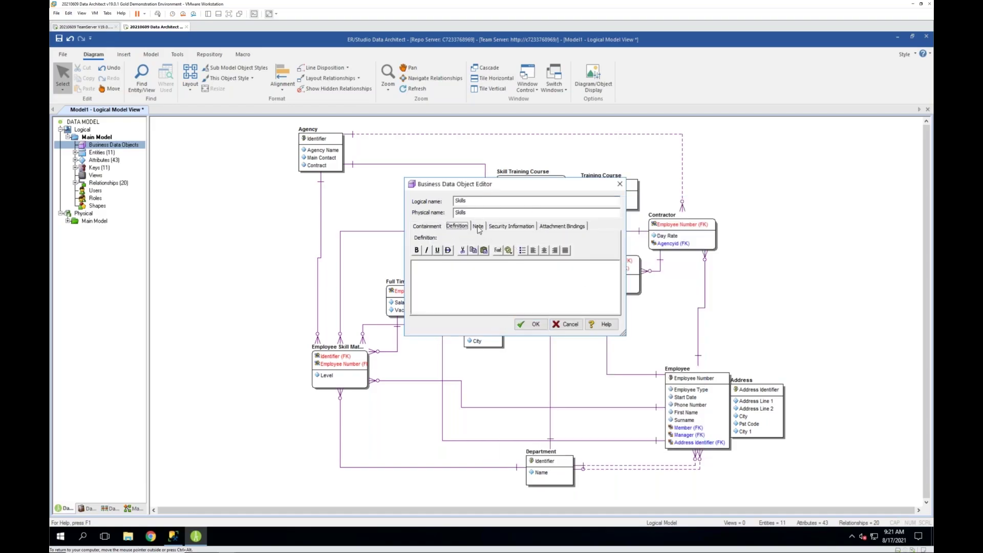
left_click(479, 227)
left_click(509, 228)
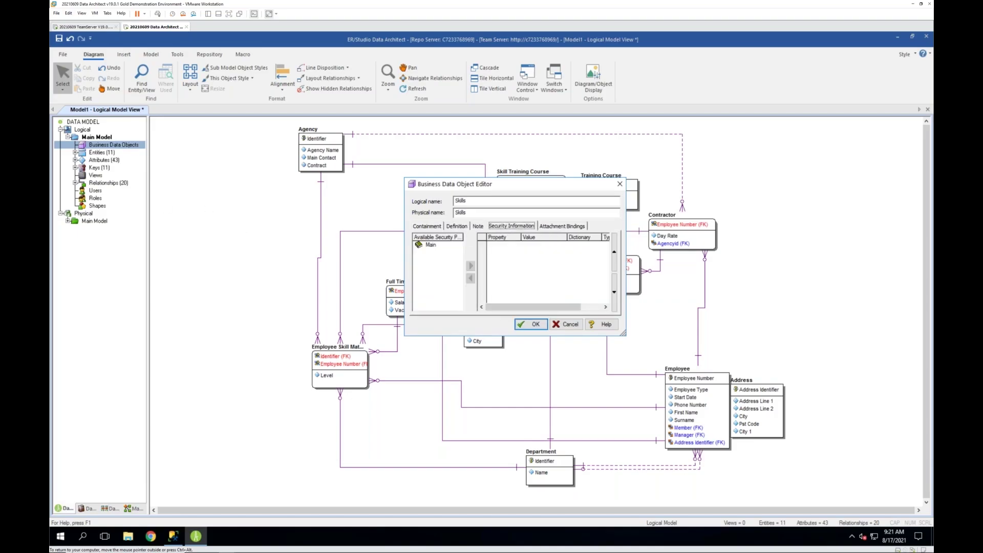
left_click(524, 325)
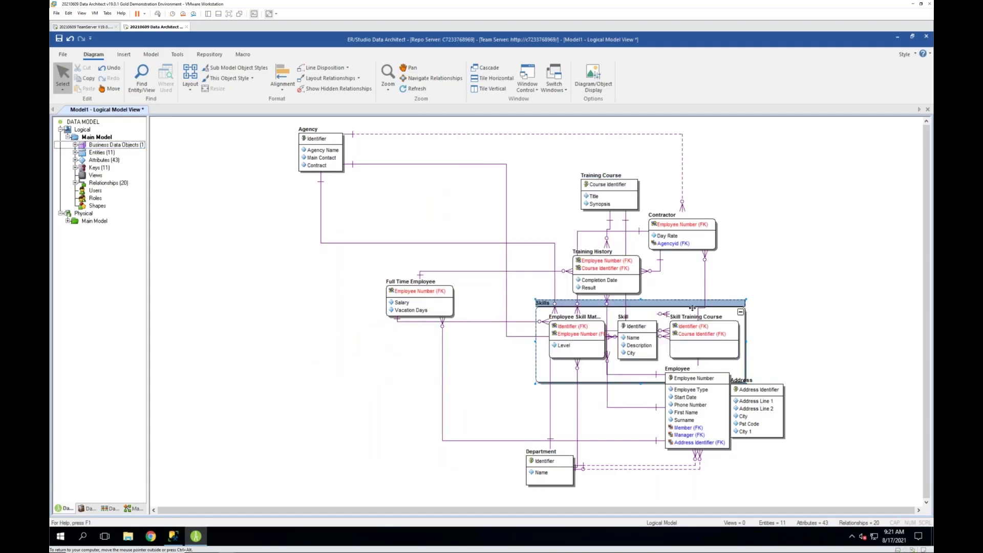
- Move the Skills business data object to the open area below and left of Full Time Employee, and test collapsing and expanding it
left_click_drag(552, 306, 329, 356)
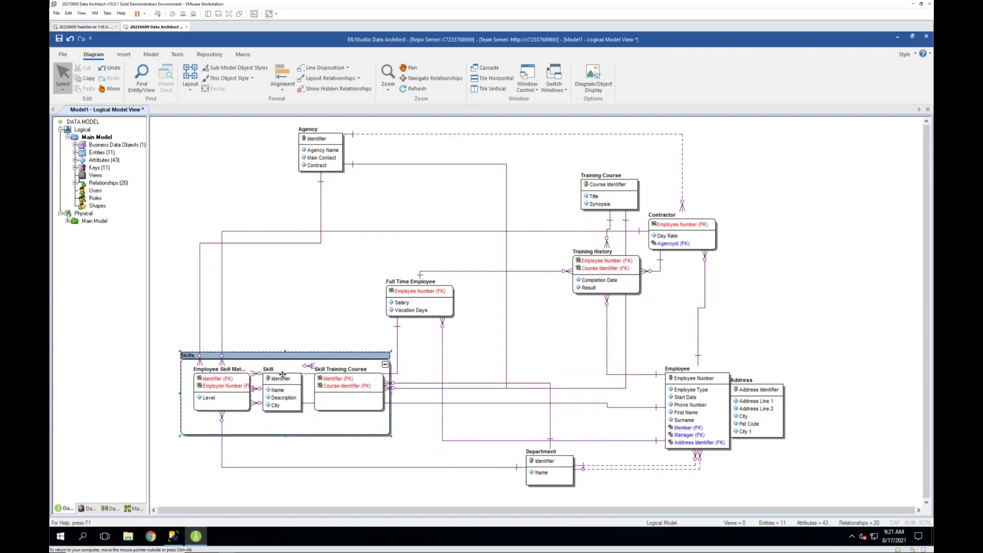
left_click(384, 364)
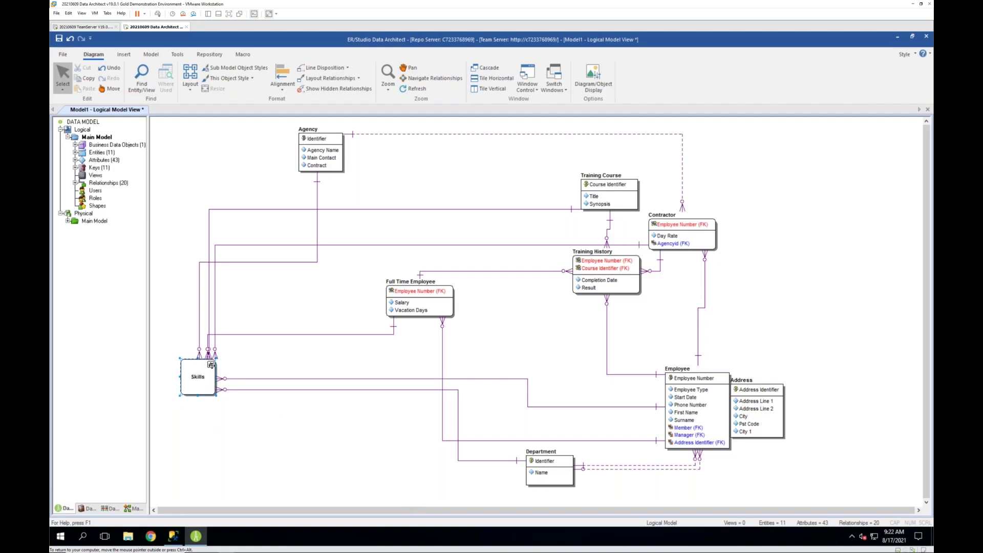
left_click(210, 364)
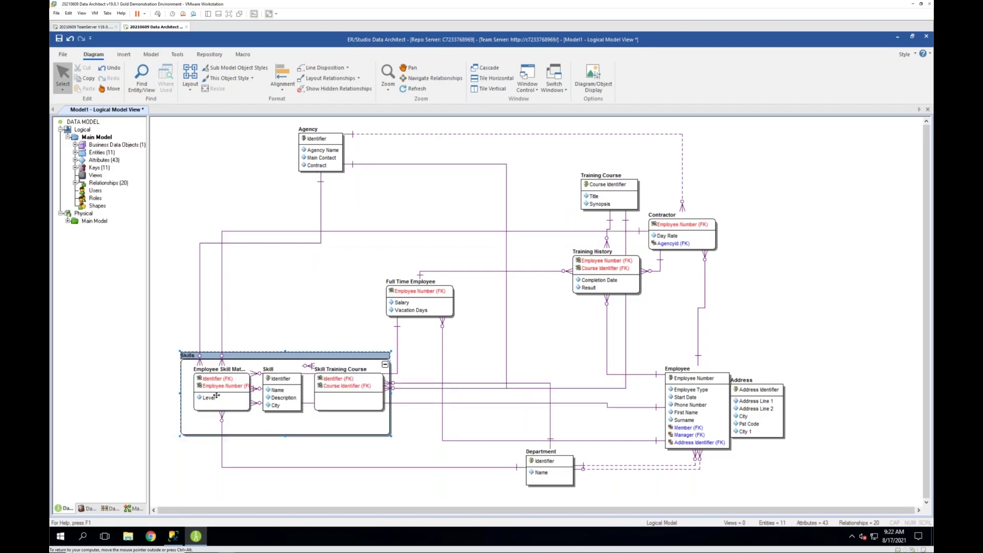
- List the entities of the logical main model, and collapse the Skills business data object in the diagram
mouse_move(274, 390)
left_click(75, 152)
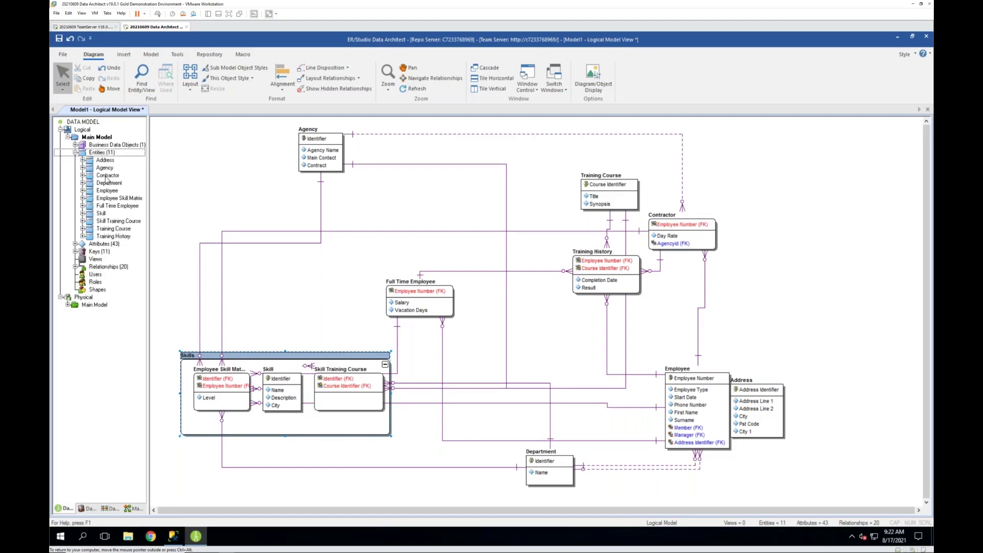
left_click(384, 364)
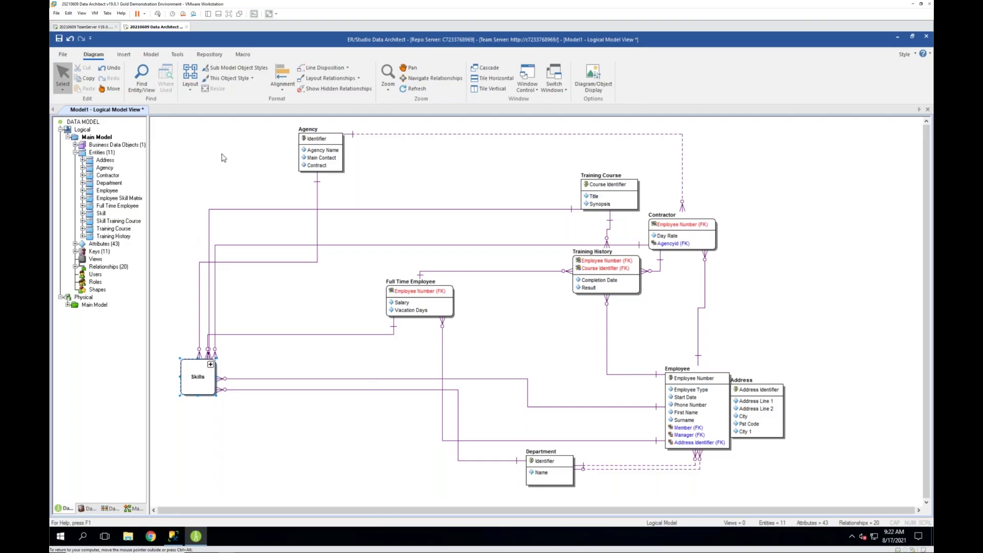
- Start a new submodel named Skills under the logical main model
left_click(98, 139)
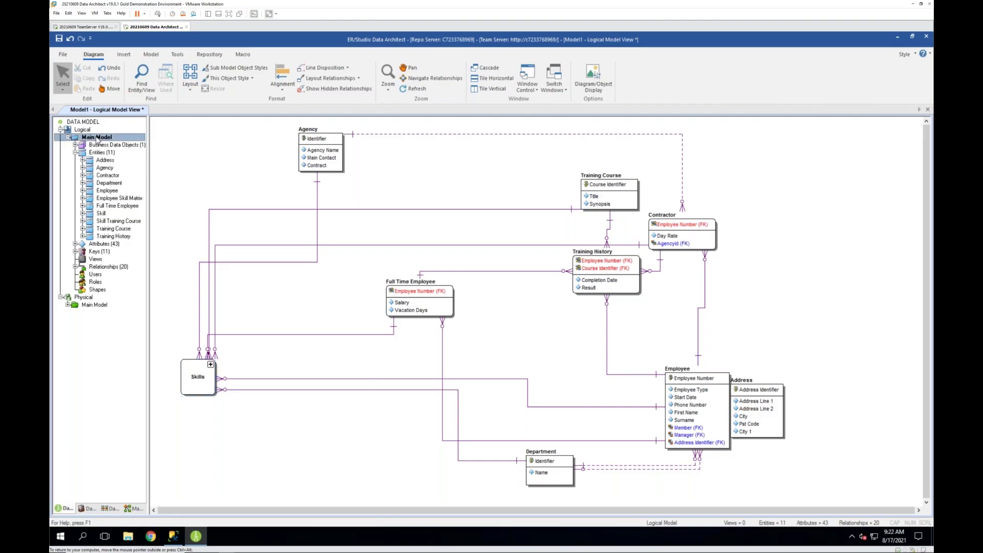
right_click(98, 139)
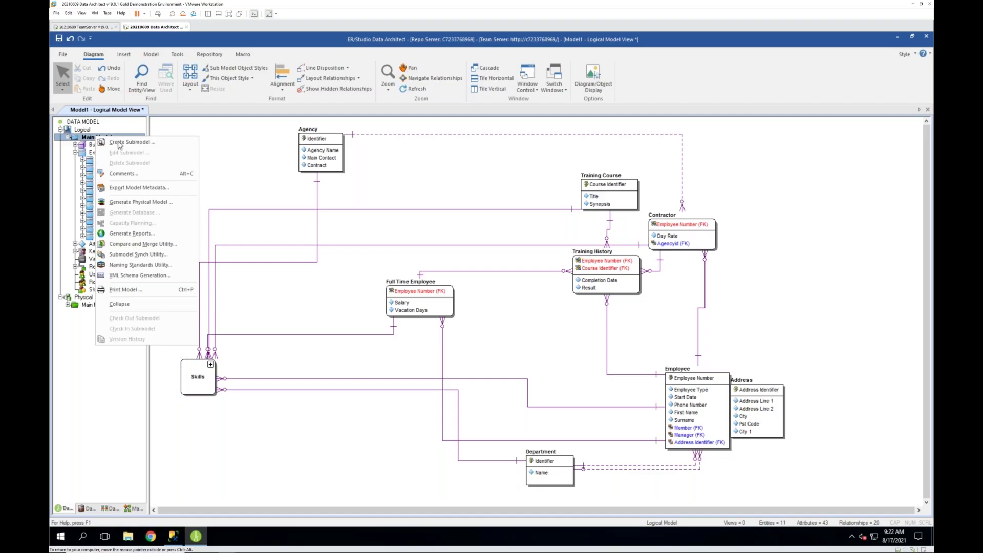
left_click(120, 143)
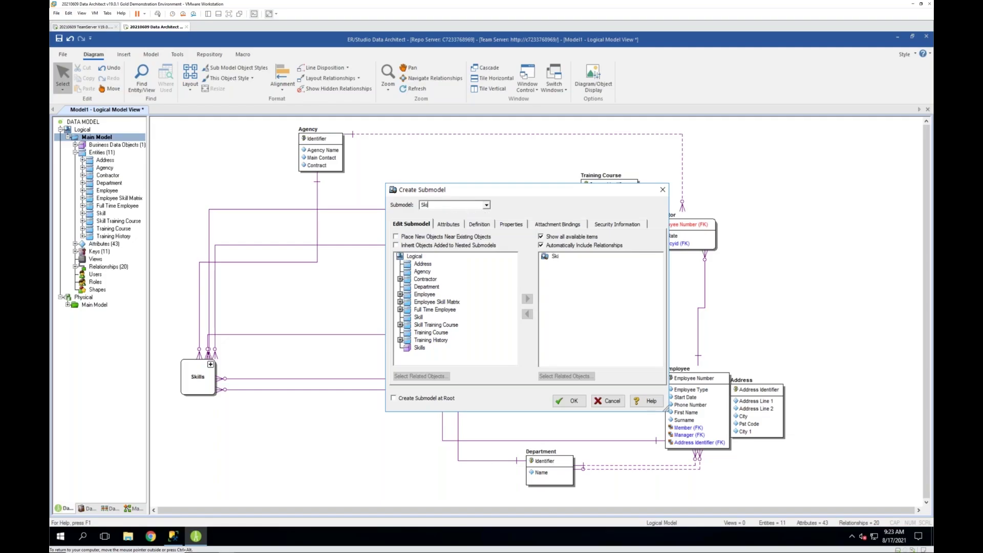
- Add the Employee Skill Matrix, Skill and Skill Training Course entities to the Skills submodel
left_click(432, 302)
left_click(527, 298)
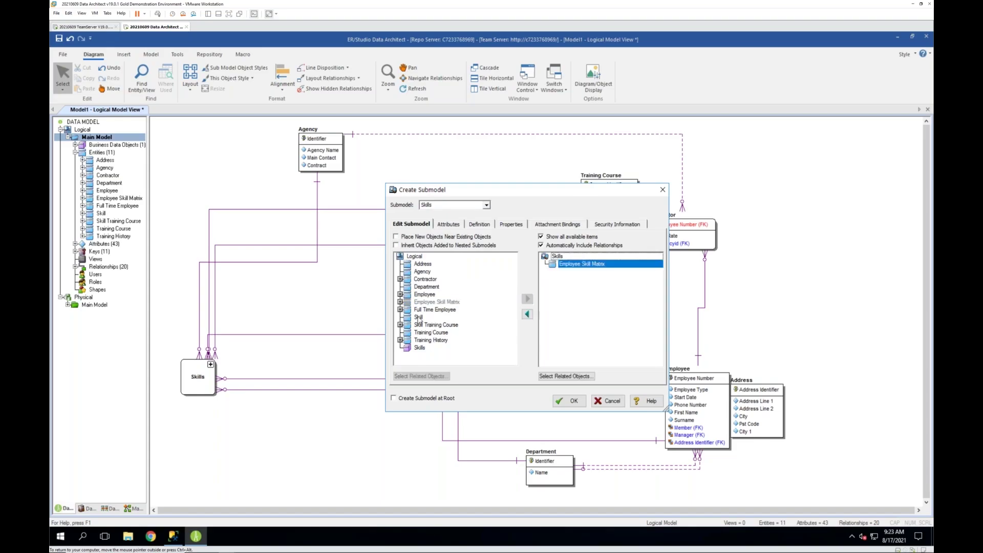
left_click(419, 318)
left_click(526, 298)
left_click(435, 324)
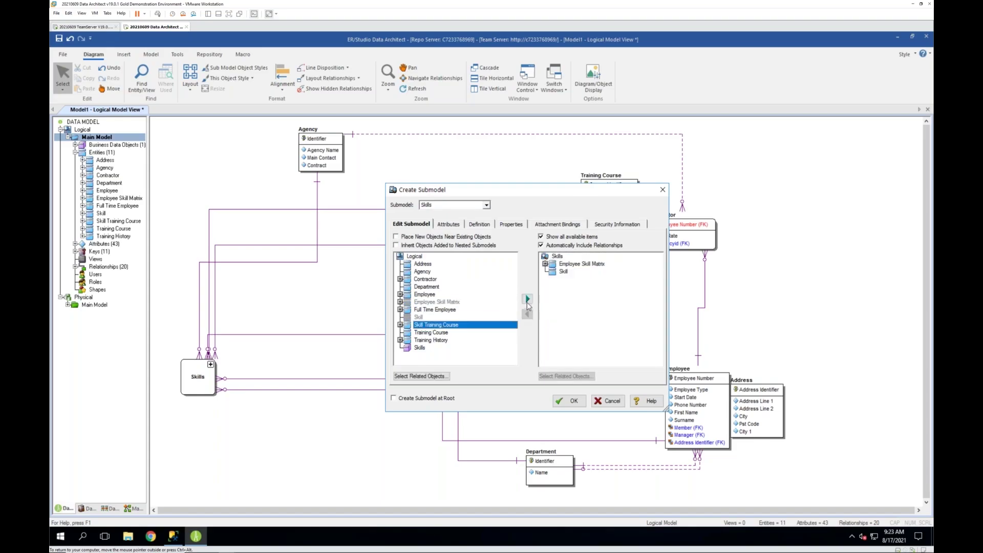
left_click(527, 298)
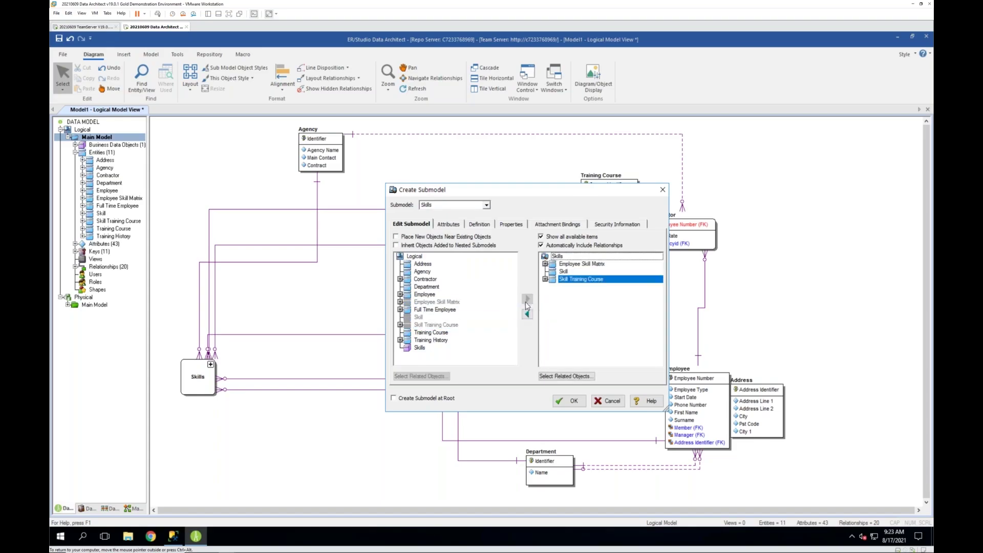
- Review the attributes included in the Skills submodel, leave its definition empty, and create the submodel
left_click(449, 226)
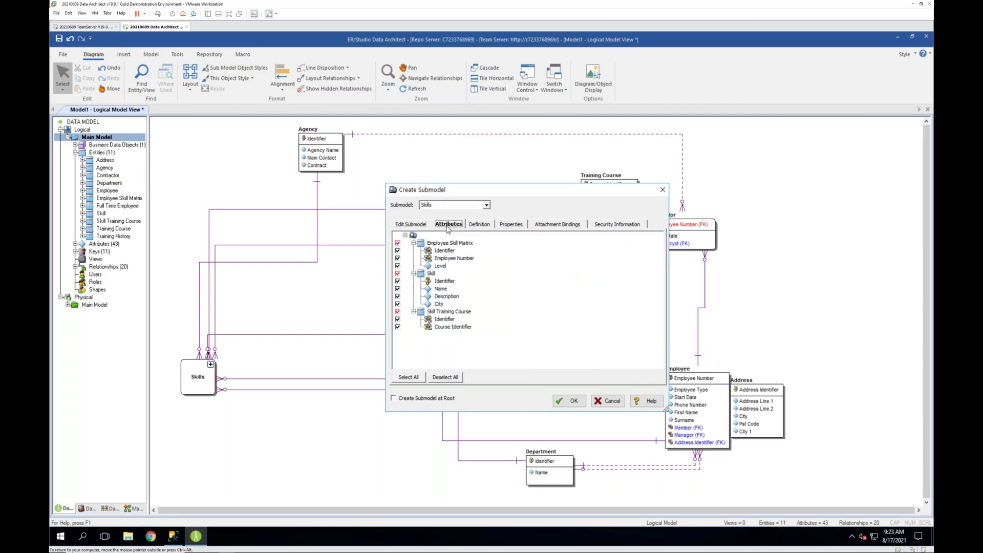
left_click(485, 226)
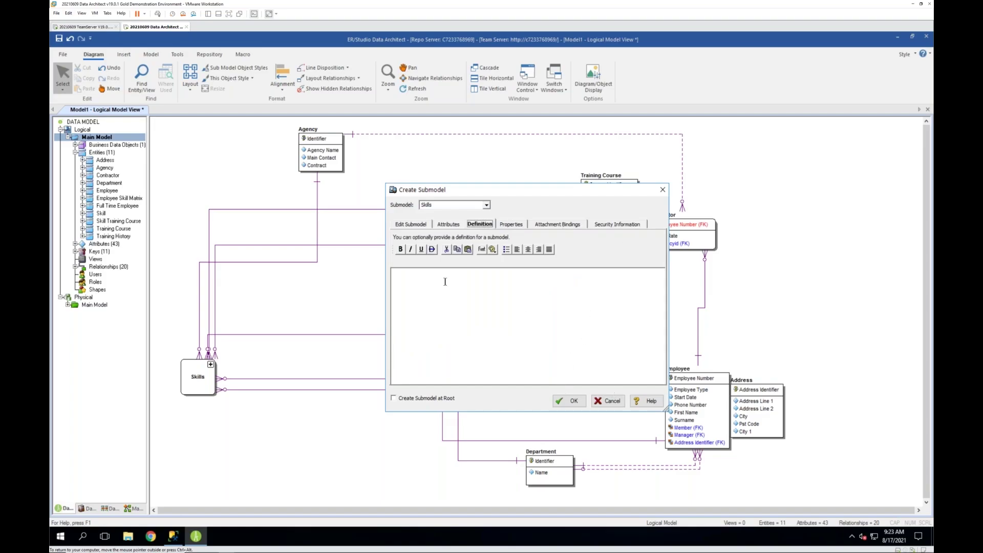
left_click(566, 400)
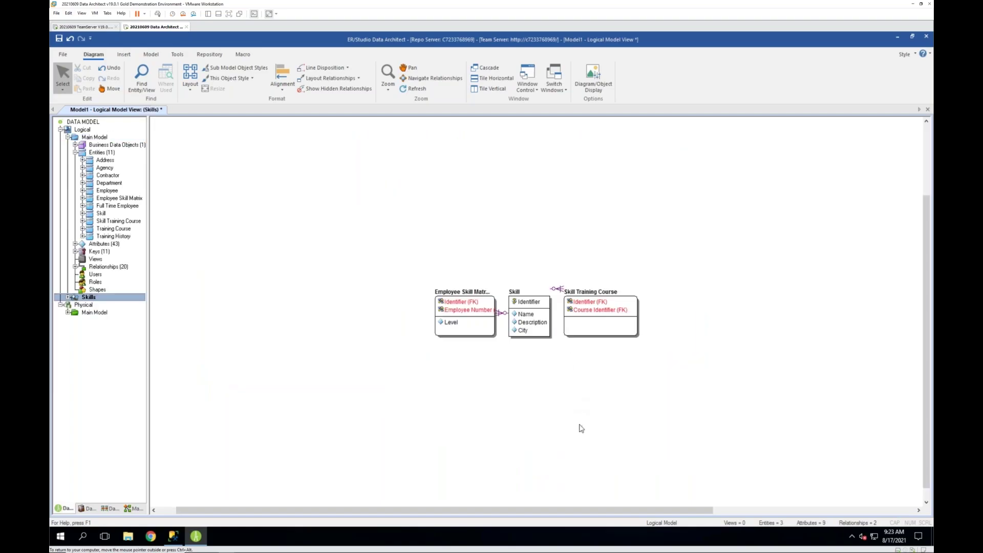
- Spread the Skills submodel's entities apart, with Skill raised between Employee Skill Matrix and Skill Training Course, and list the submodel's contents in the model tree
left_click(68, 138)
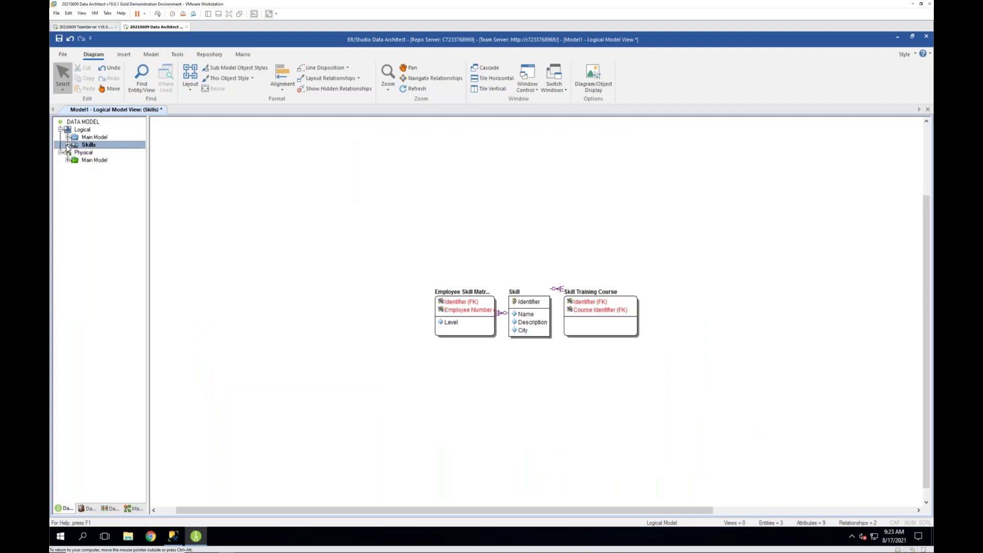
left_click(68, 145)
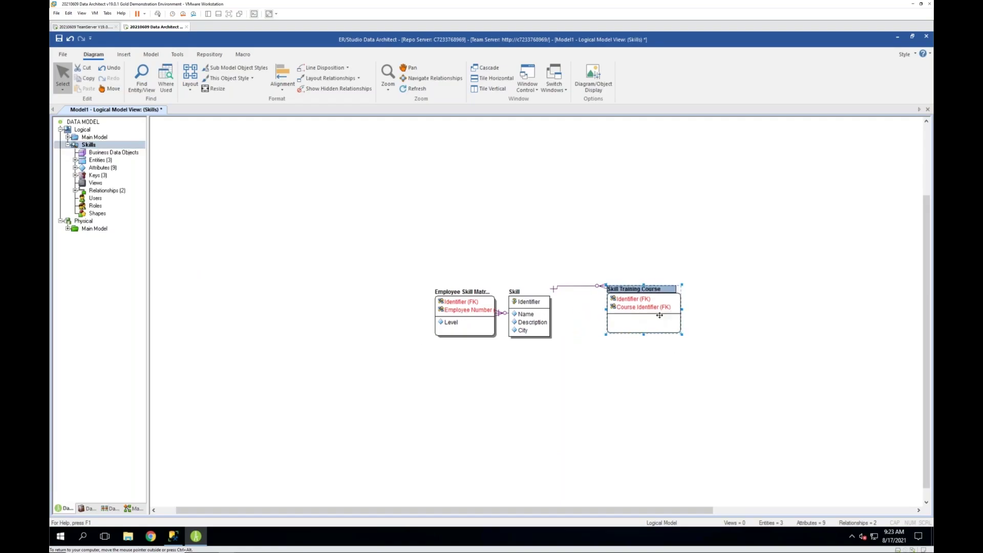
left_click_drag(598, 315, 670, 321)
left_click_drag(455, 310, 377, 298)
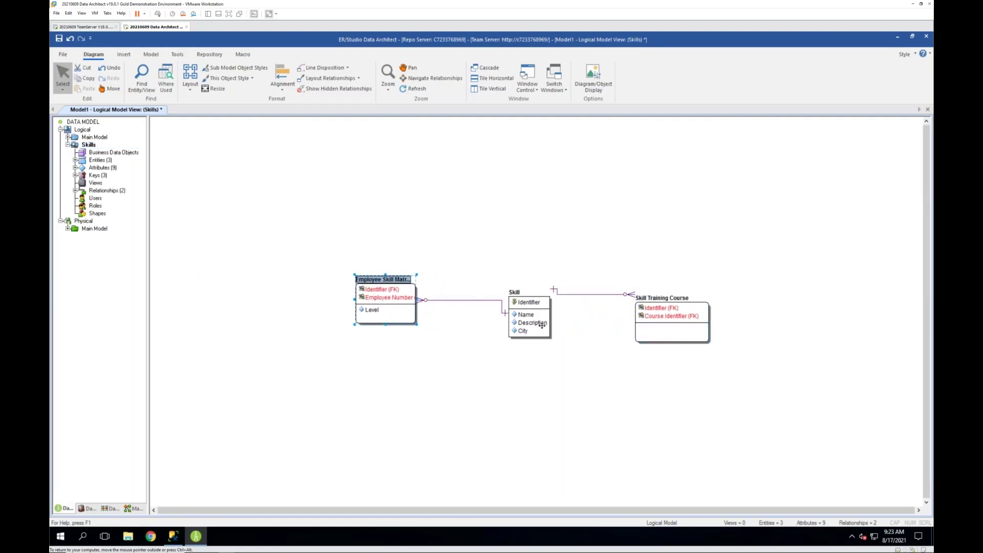
left_click_drag(541, 322, 522, 291)
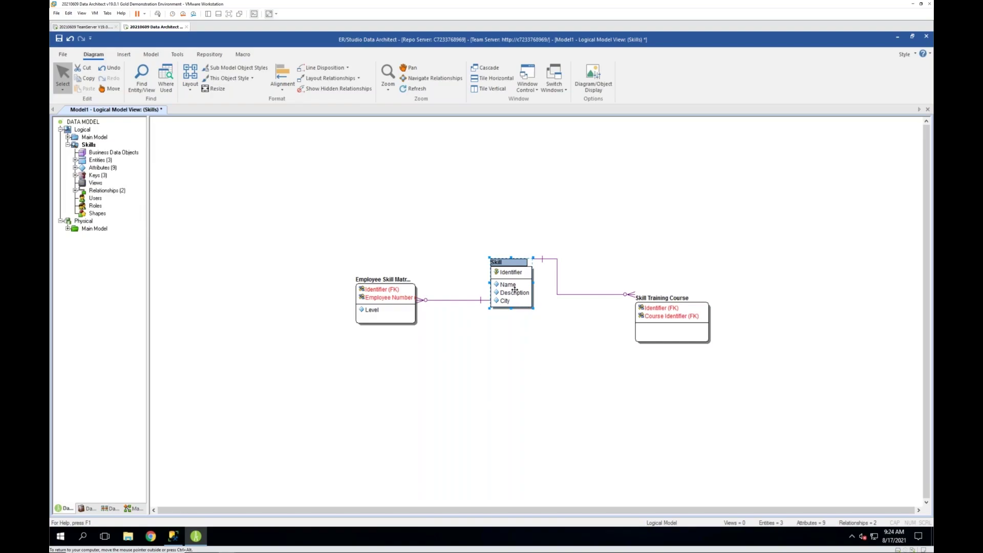
mouse_move(514, 285)
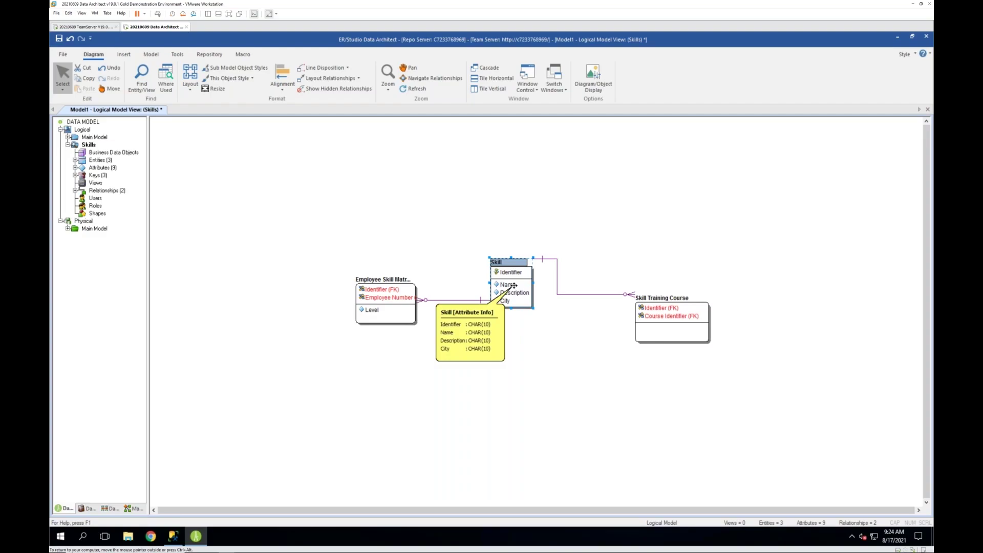
- List the logical main model's entities above the Skills submodel and return to the main model diagram
left_click(67, 137)
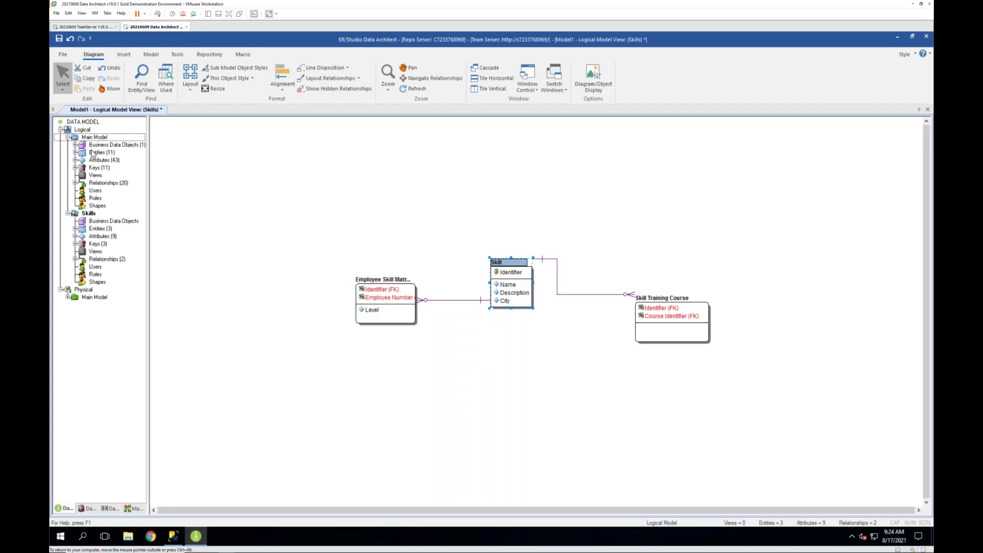
left_click(76, 153)
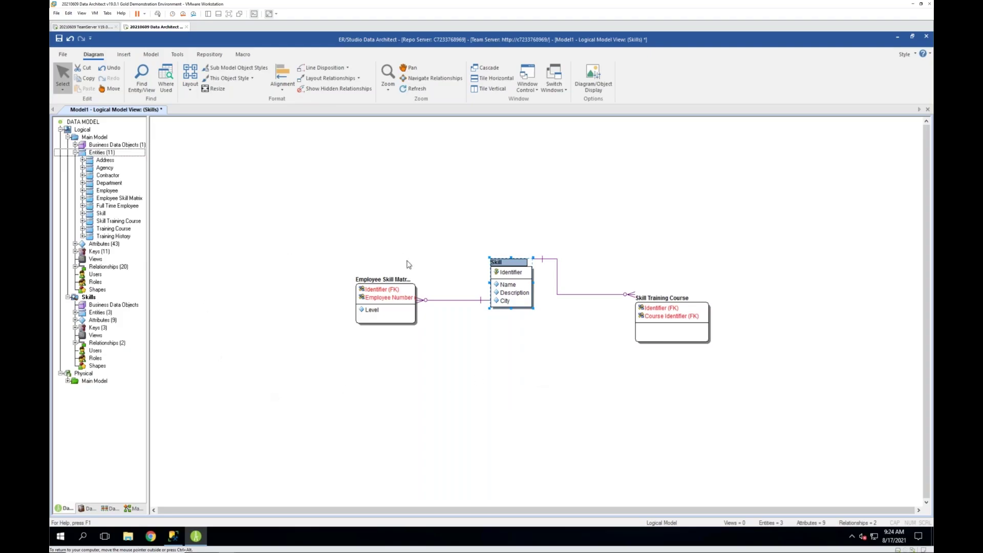
double_click(93, 138)
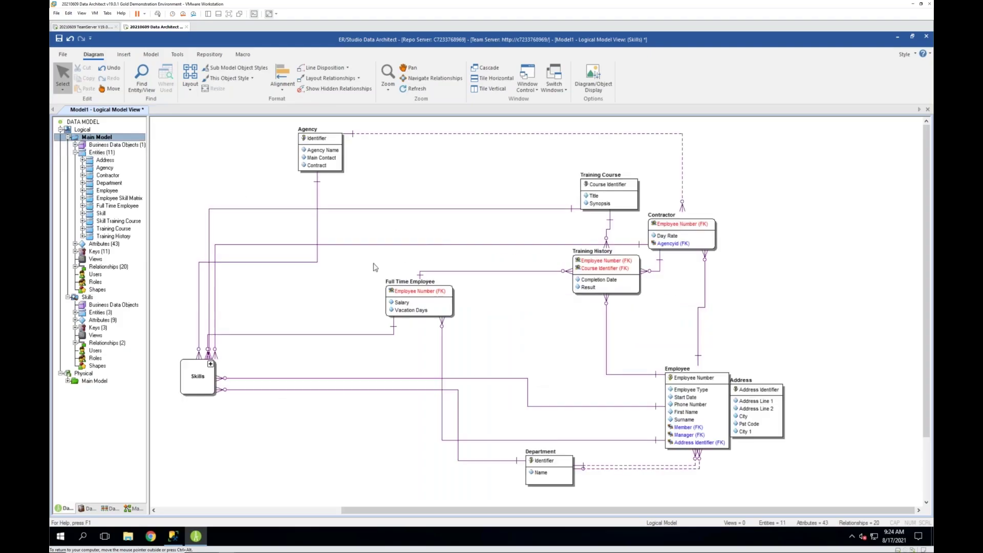
- Show the data dictionary in a slightly widened explorer and select its Attachments folder
left_click(88, 508)
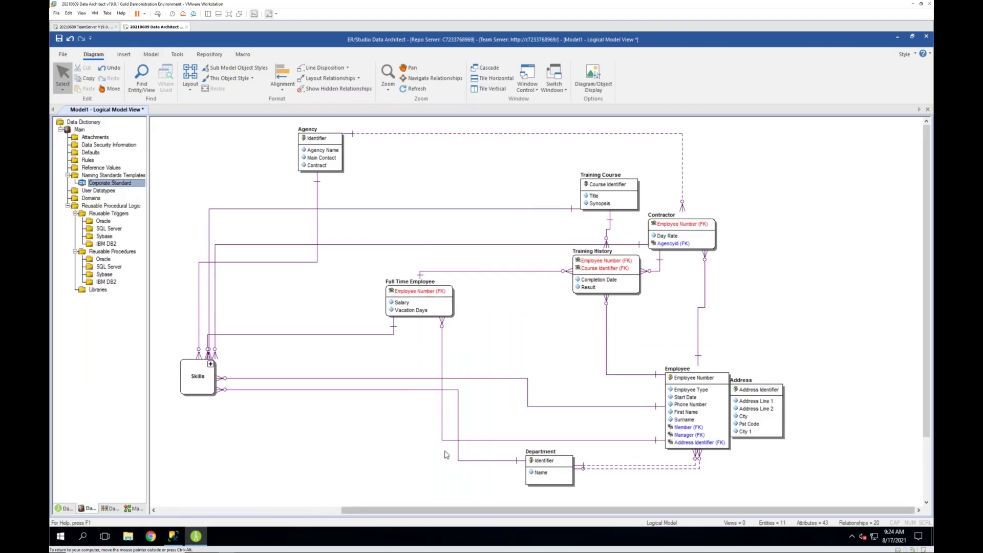
left_click_drag(149, 449, 162, 463)
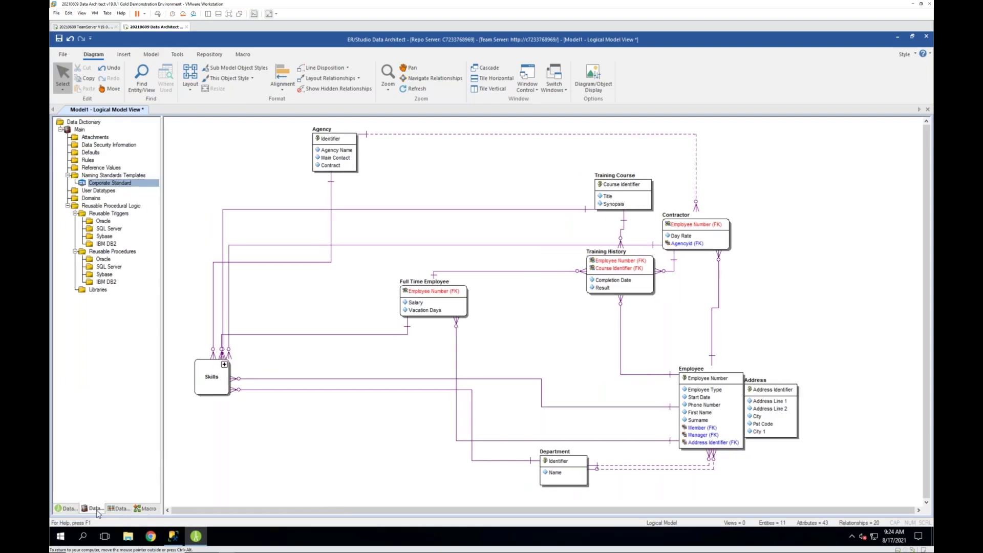
left_click(108, 146)
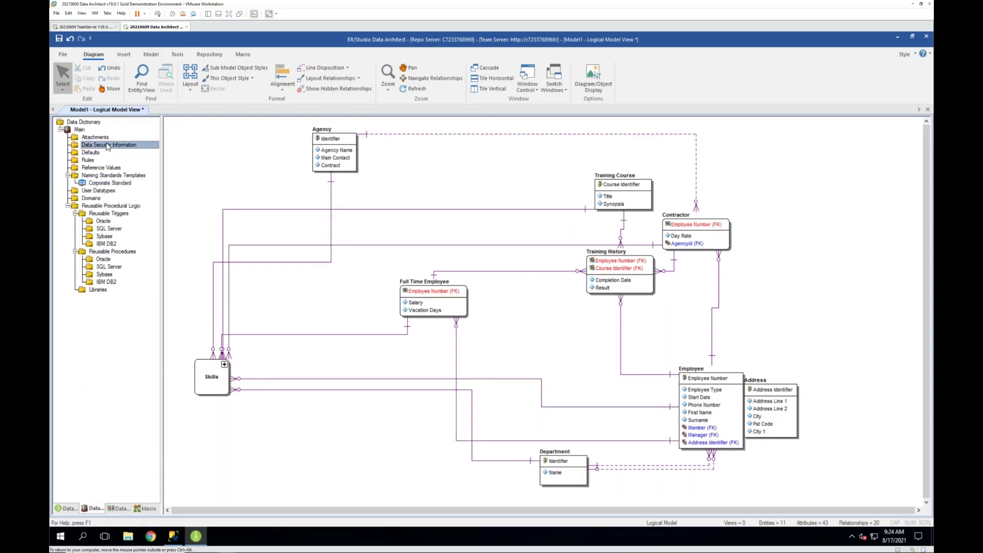
left_click(95, 138)
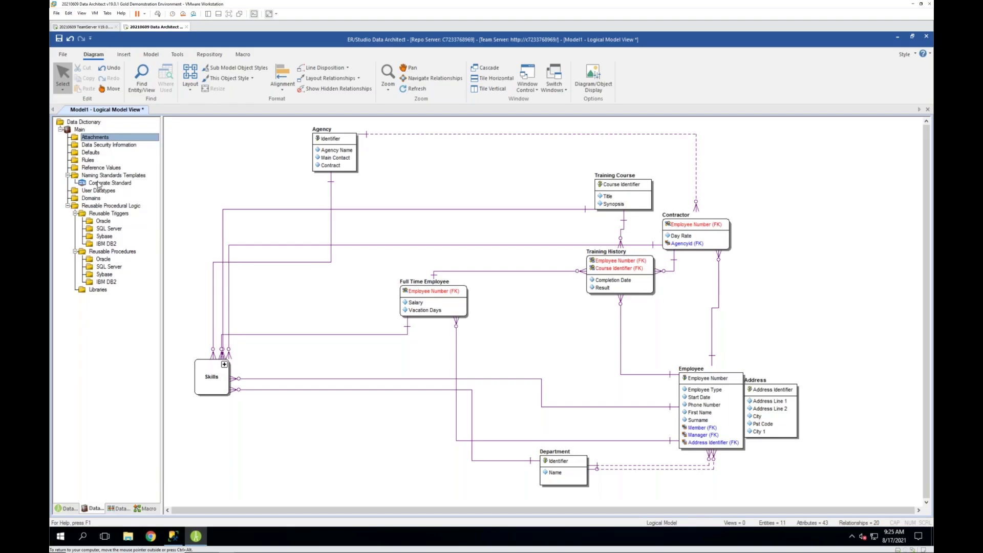
- Create an attachment type named Usage Level whose usage is limited to Entity / Table
right_click(102, 139)
left_click(119, 145)
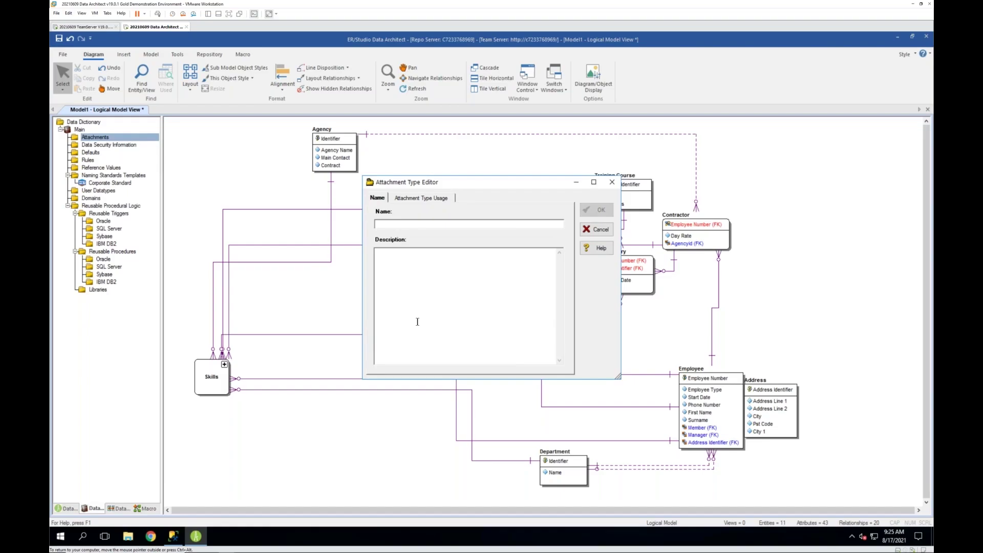
type("Usage Level")
left_click(416, 198)
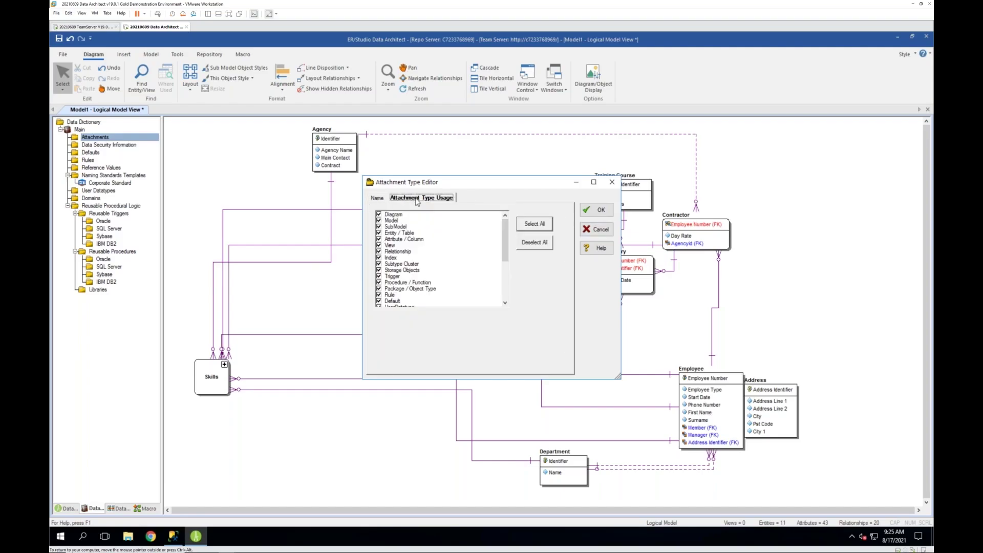
left_click(533, 242)
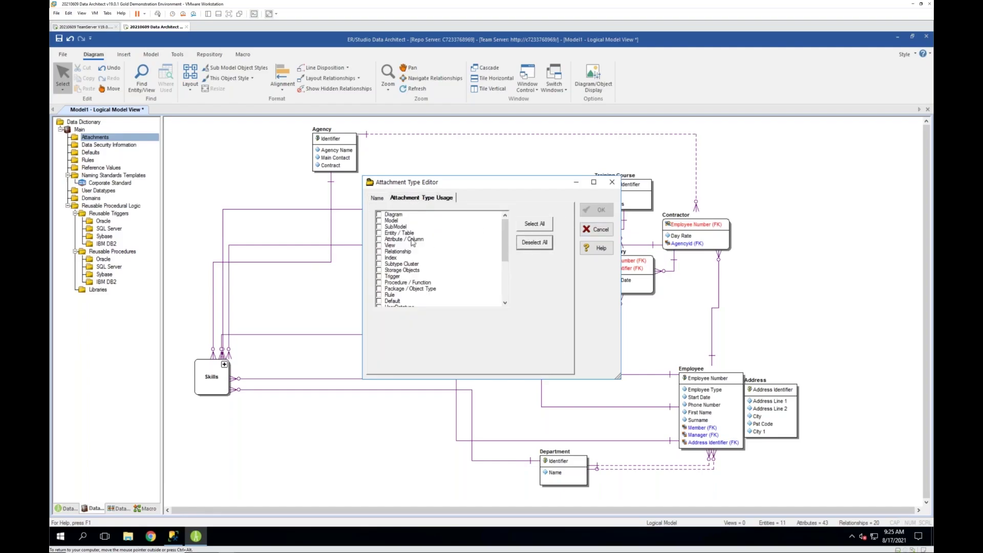
left_click(379, 233)
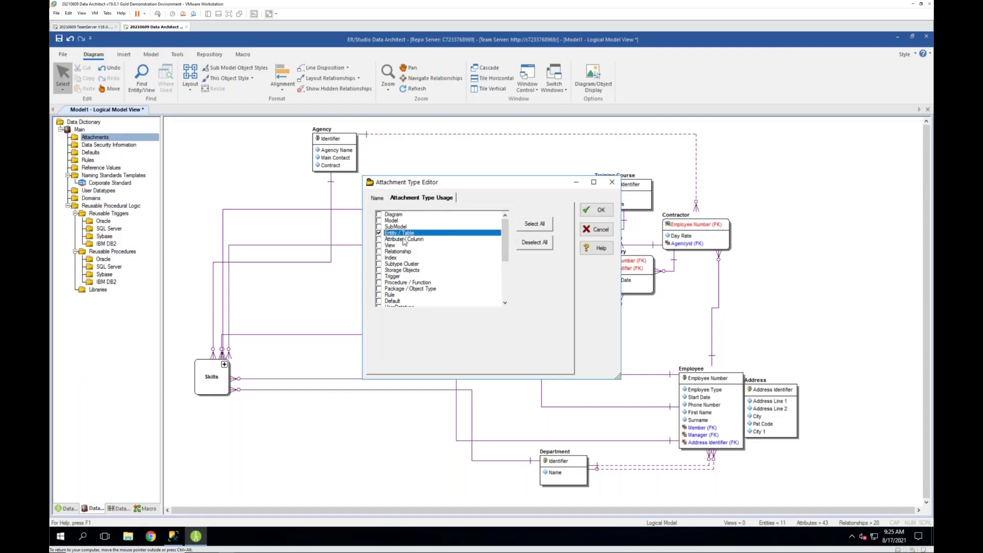
left_click(600, 211)
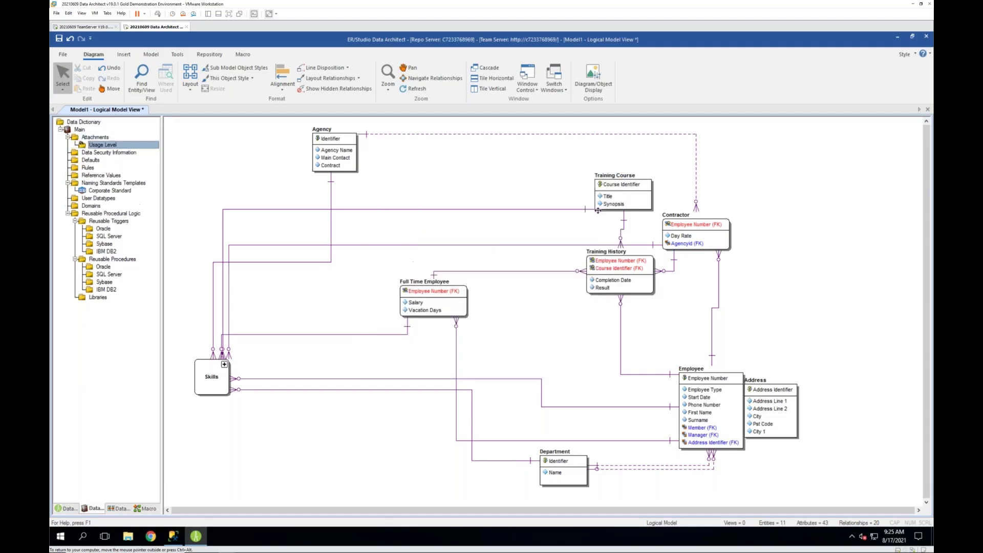
- Add an attachment named Enterprise to Usage Level, with the text value "This is an Enterprise Entity"
right_click(105, 146)
left_click(134, 152)
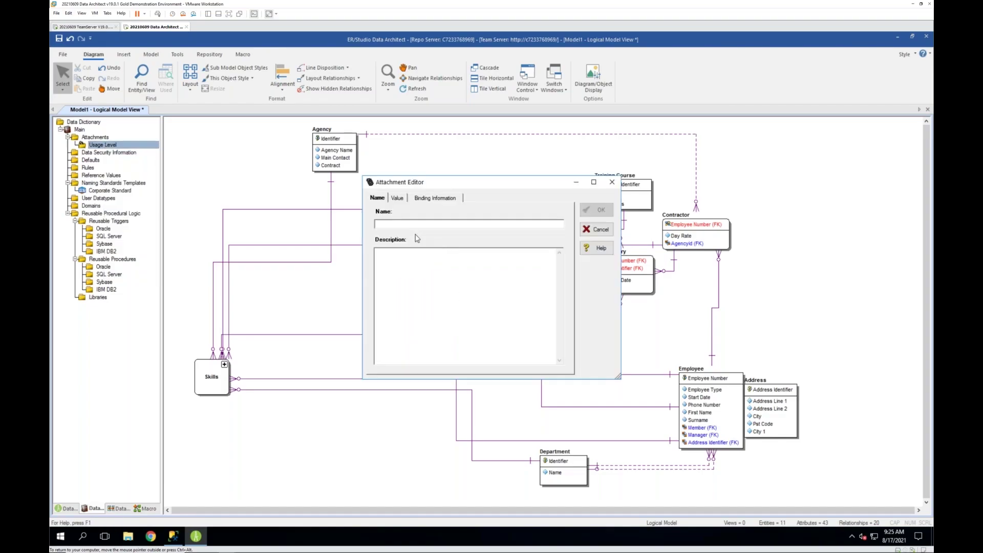
type("Enterprise")
left_click(397, 199)
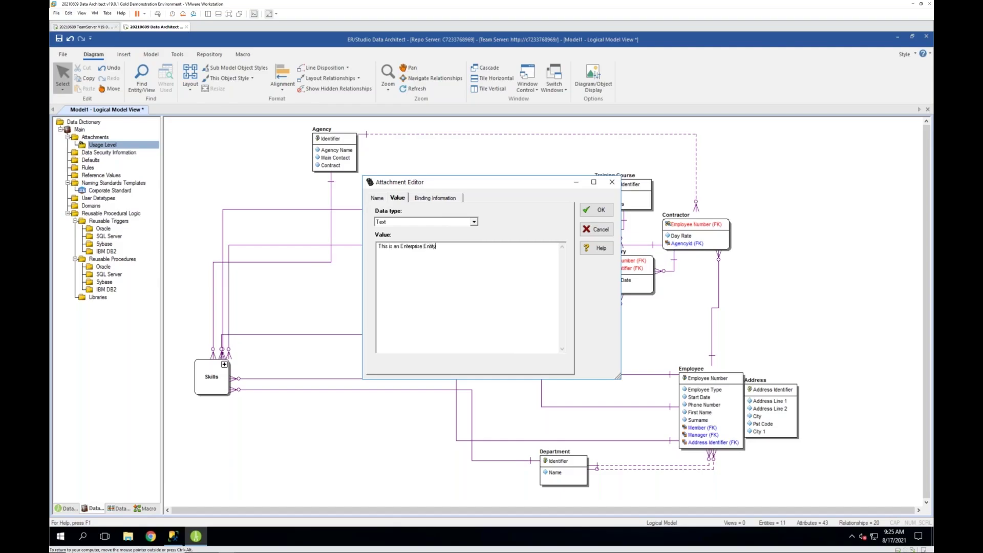
left_click(602, 214)
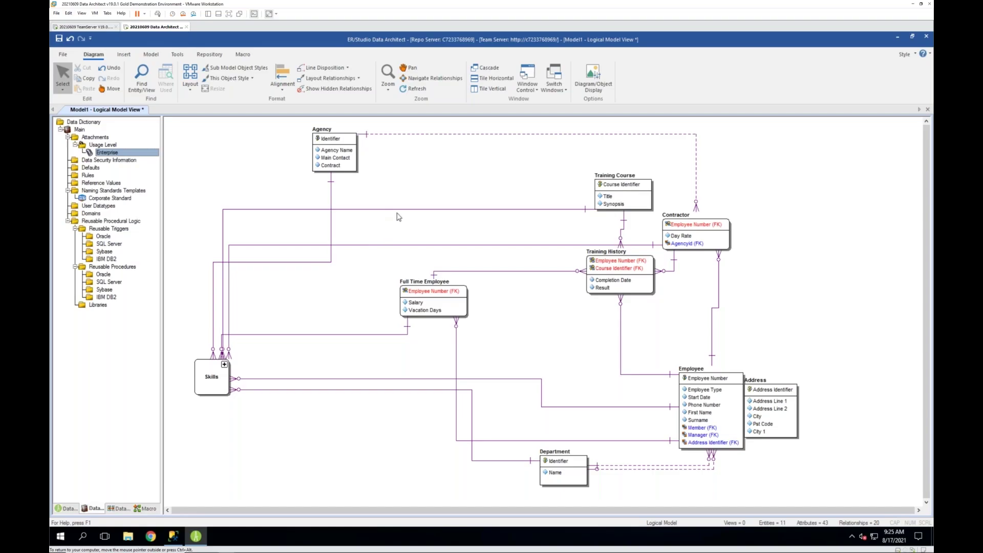
- Bind the Enterprise attachment to the Full Time Employee entity
double_click(441, 299)
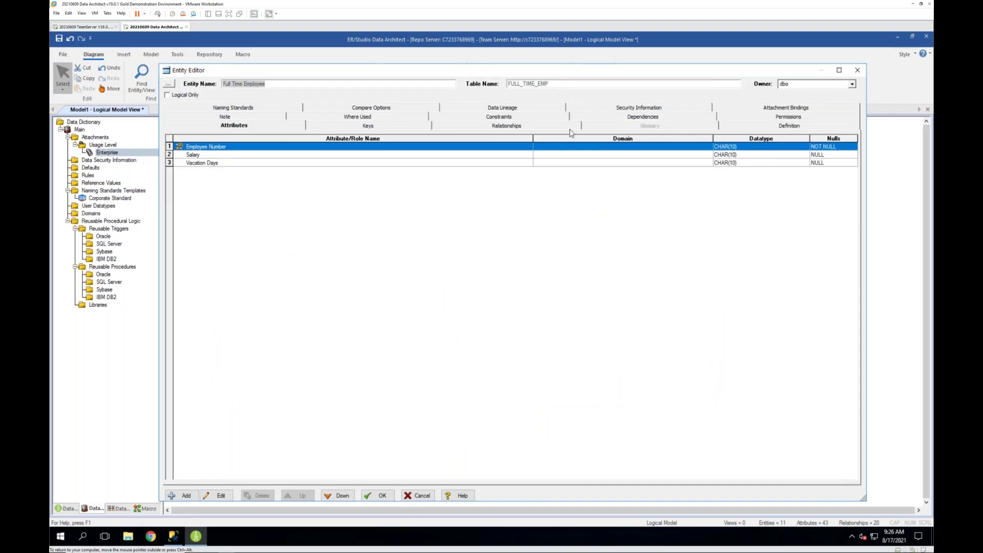
left_click(768, 109)
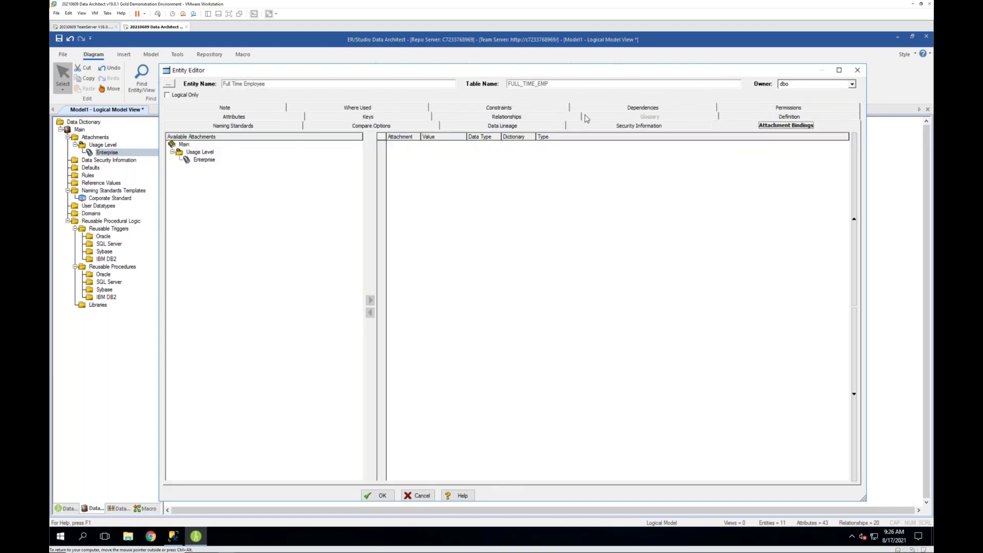
left_click(206, 159)
left_click(371, 301)
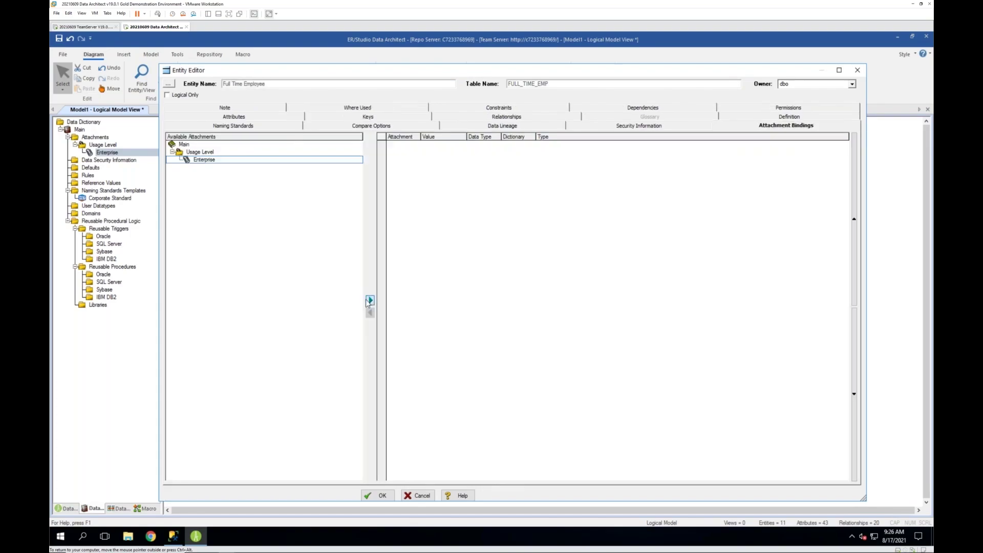
left_click(452, 146)
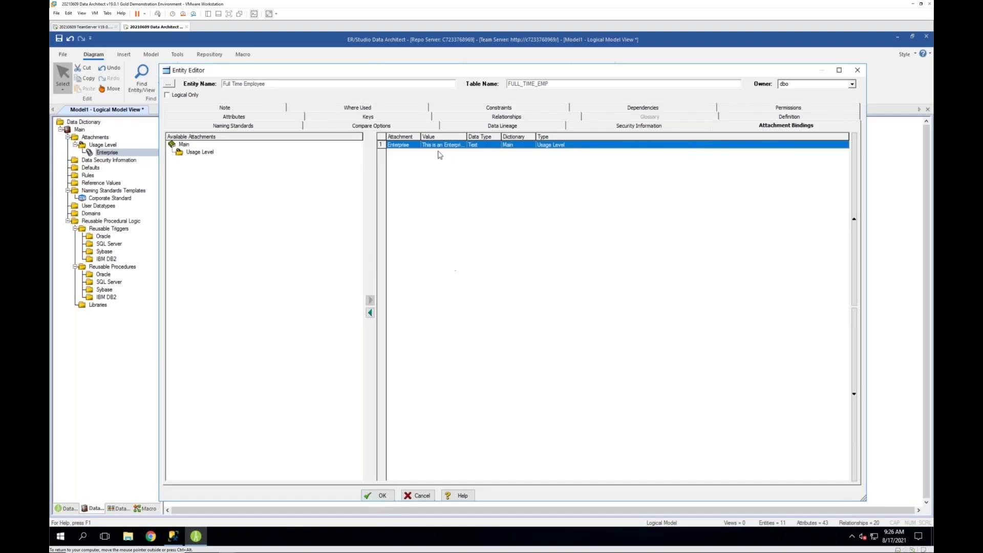
left_click(381, 495)
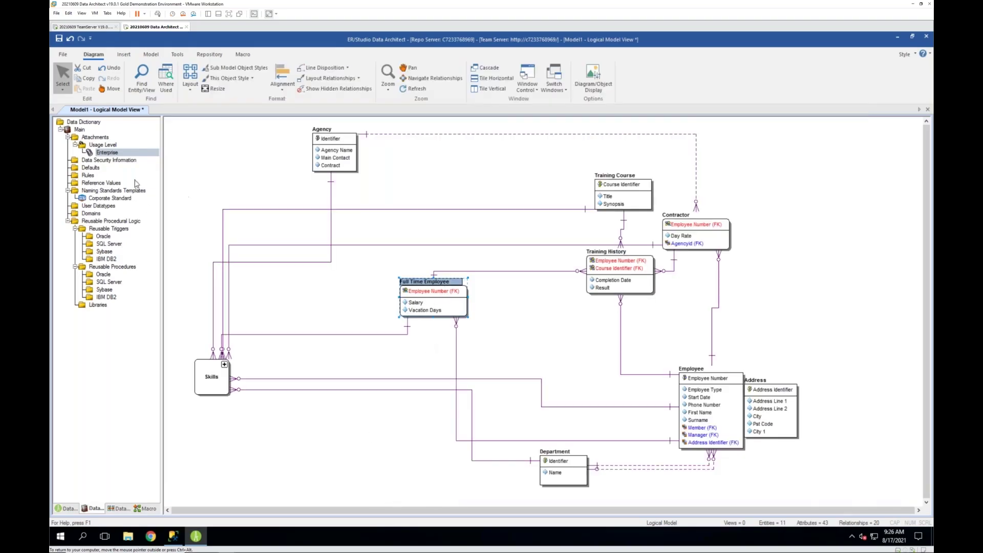
- Generate the default data security information in the data dictionary
left_click(105, 161)
right_click(106, 162)
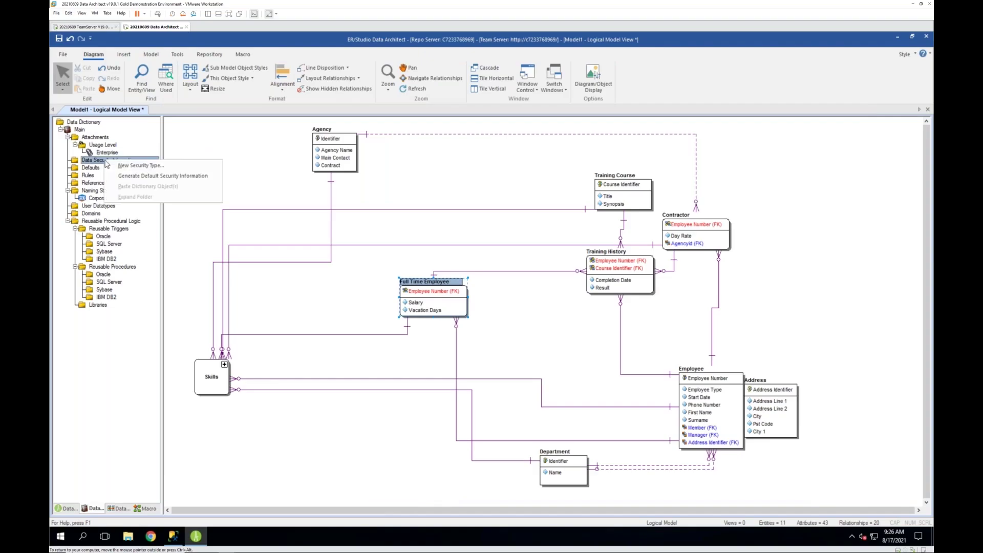
left_click(154, 182)
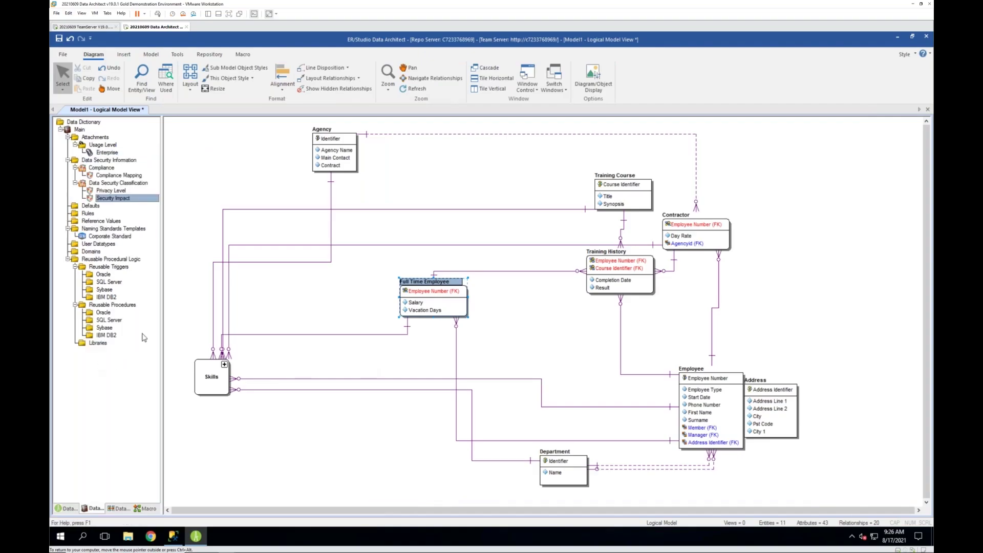
right_click(110, 161)
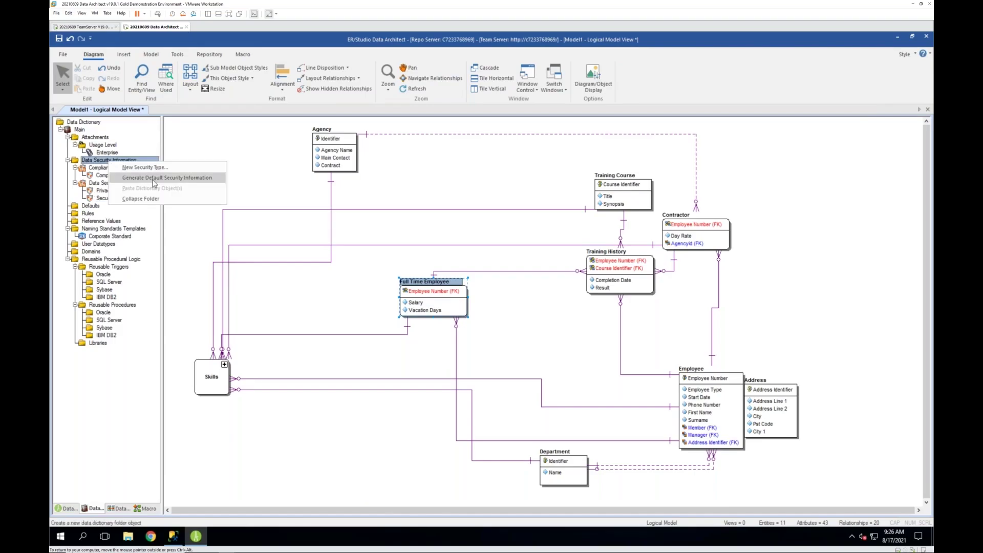
left_click(149, 215)
- Make PII the default value of the Compliance Mapping security property
left_click(113, 169)
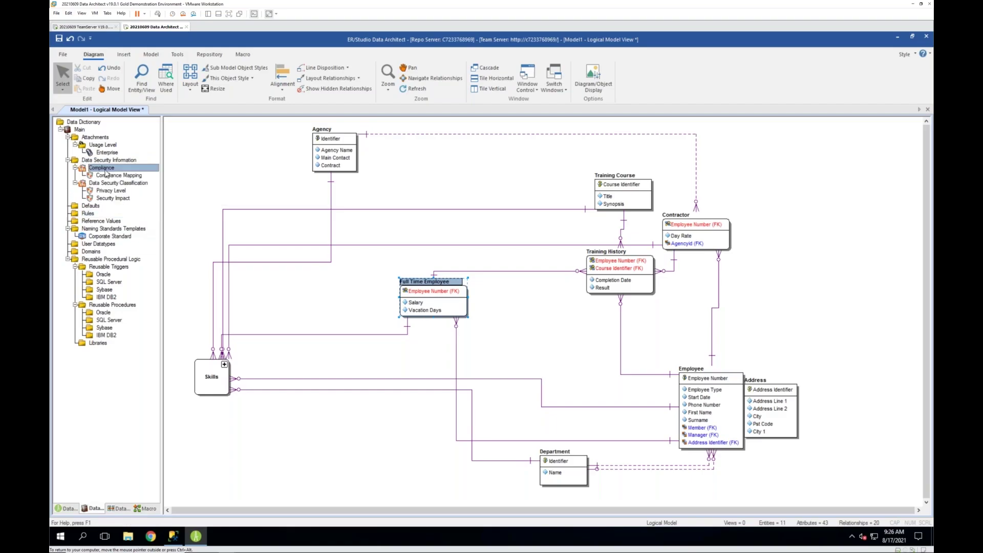
left_click(114, 183)
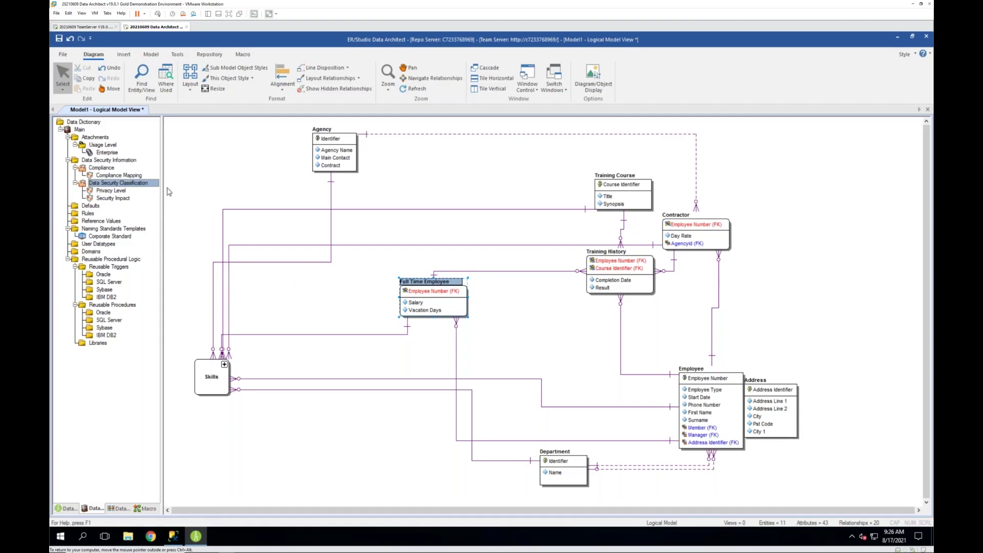
left_click(115, 176)
right_click(109, 177)
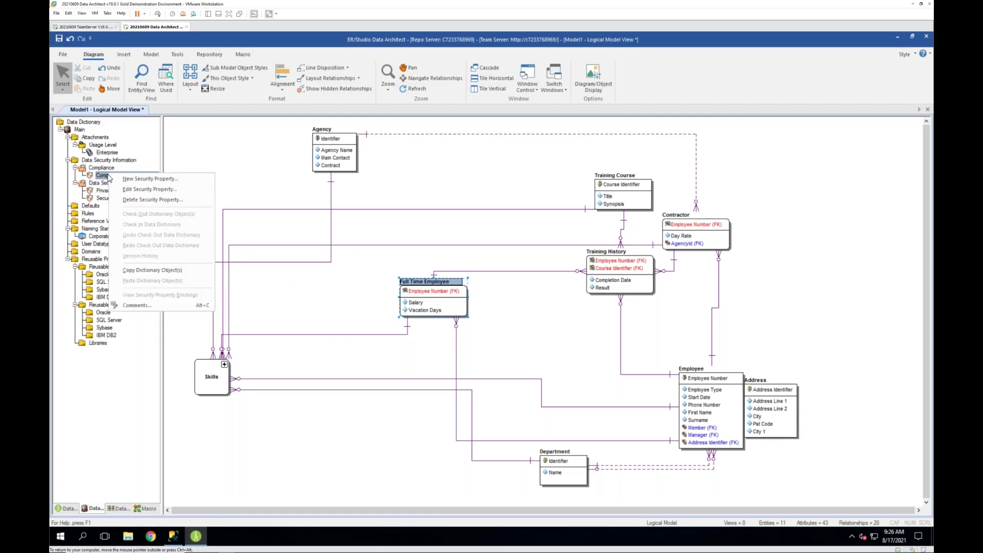
left_click(140, 191)
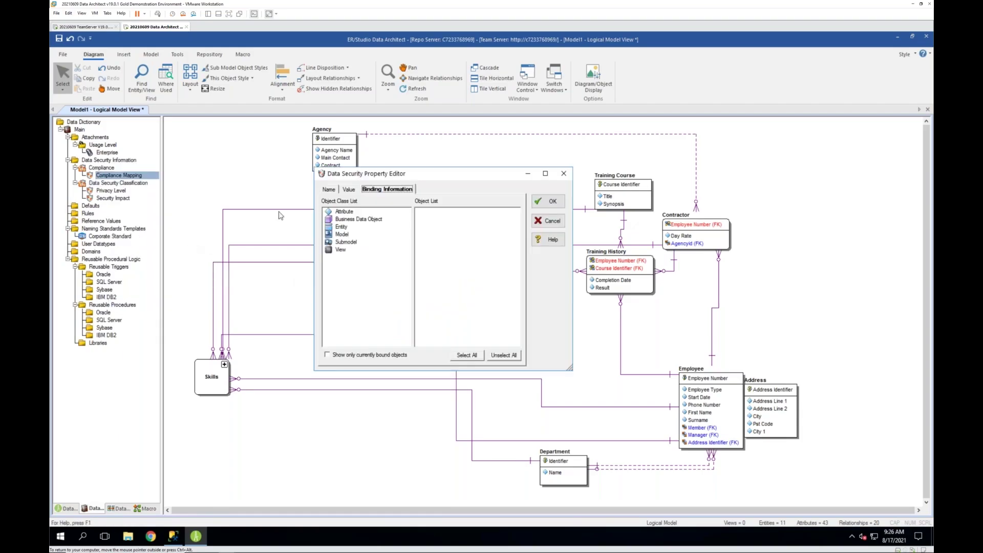
left_click(328, 191)
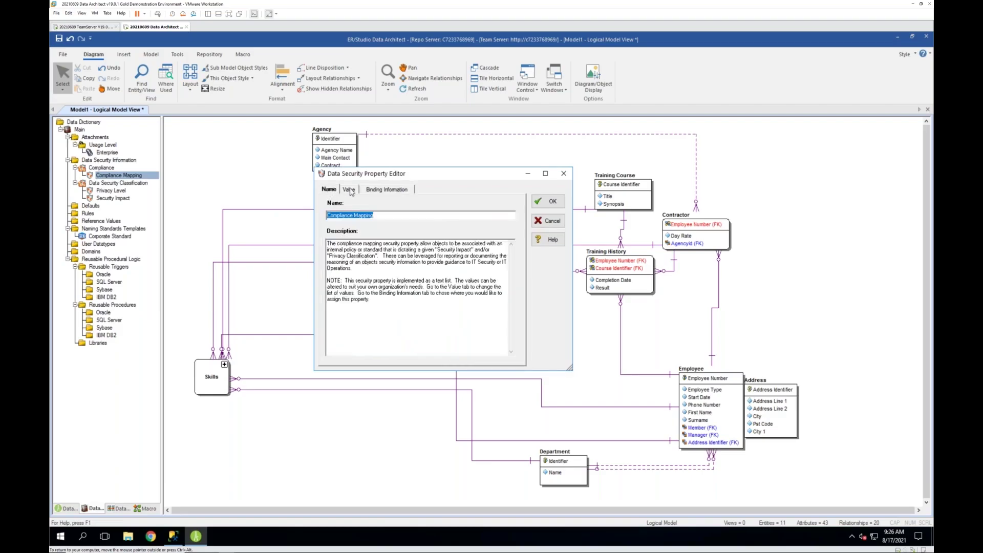
left_click(350, 189)
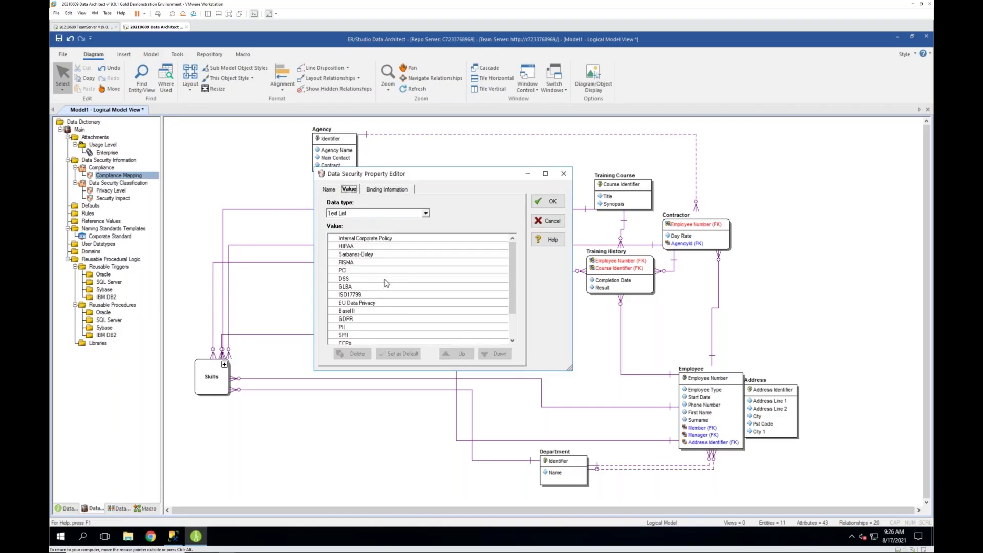
mouse_move(514, 274)
left_mouse_down()
mouse_move(515, 307)
mouse_move(518, 264)
left_mouse_up()
left_click(366, 327)
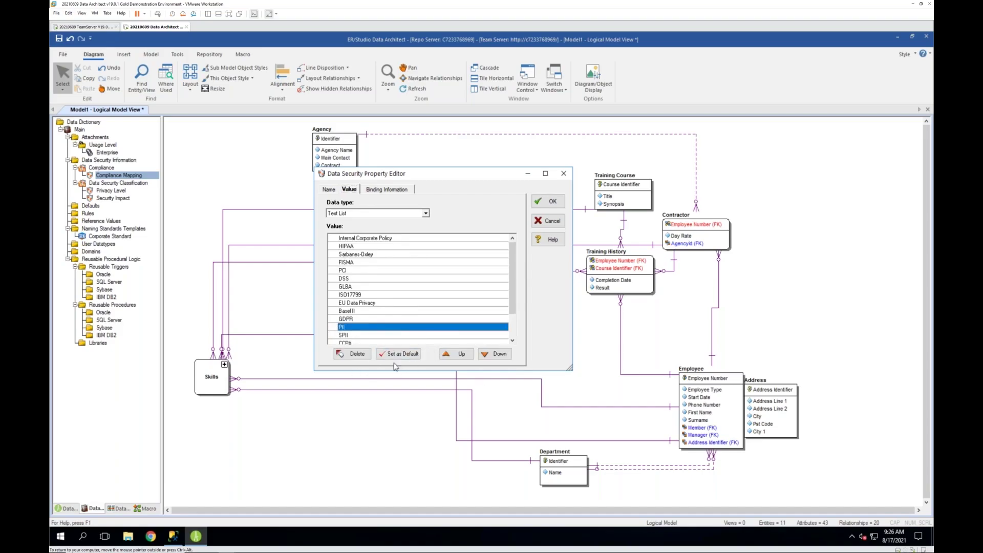
left_click(412, 357)
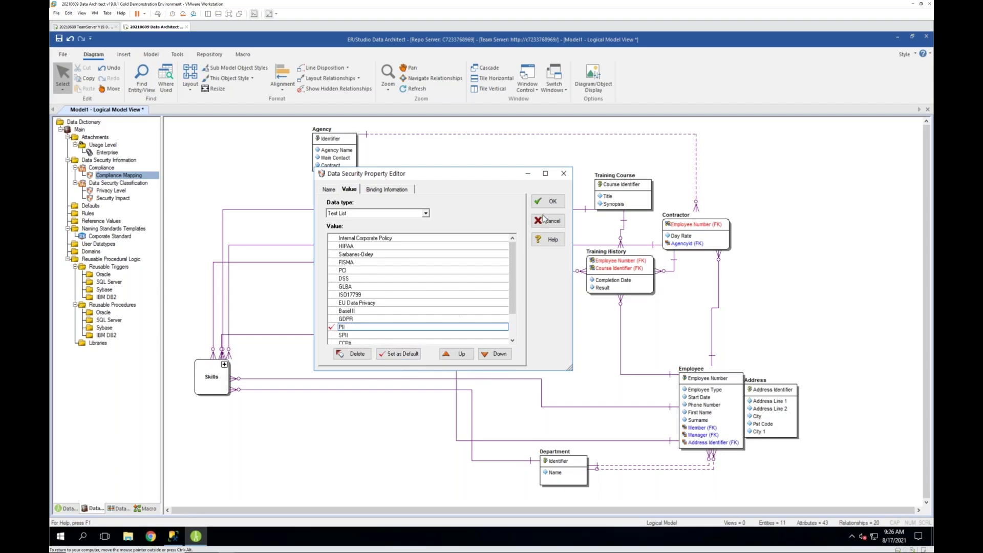
- Bind the Compliance Mapping property to all entities of the logical model and save the property
left_click(387, 189)
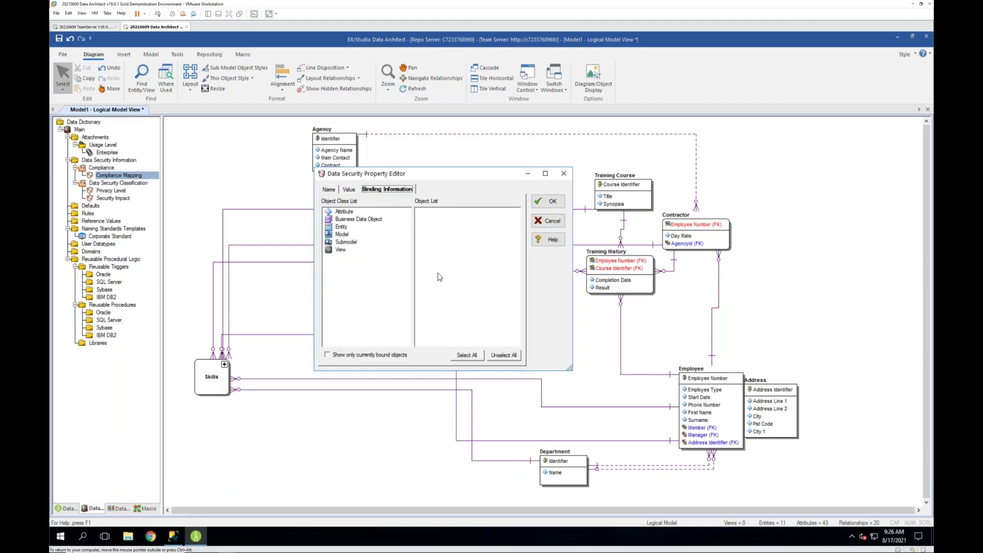
left_click(342, 227)
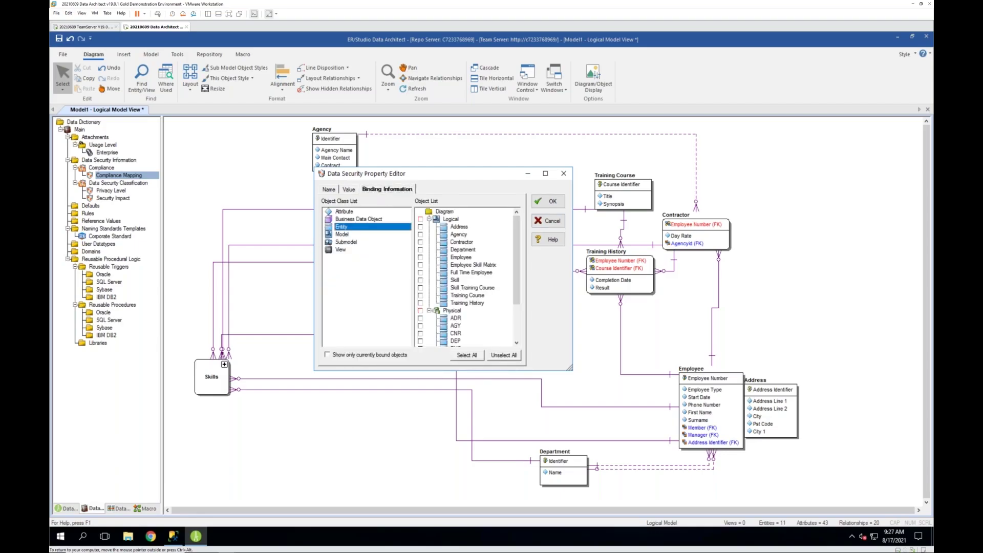
left_click(420, 219)
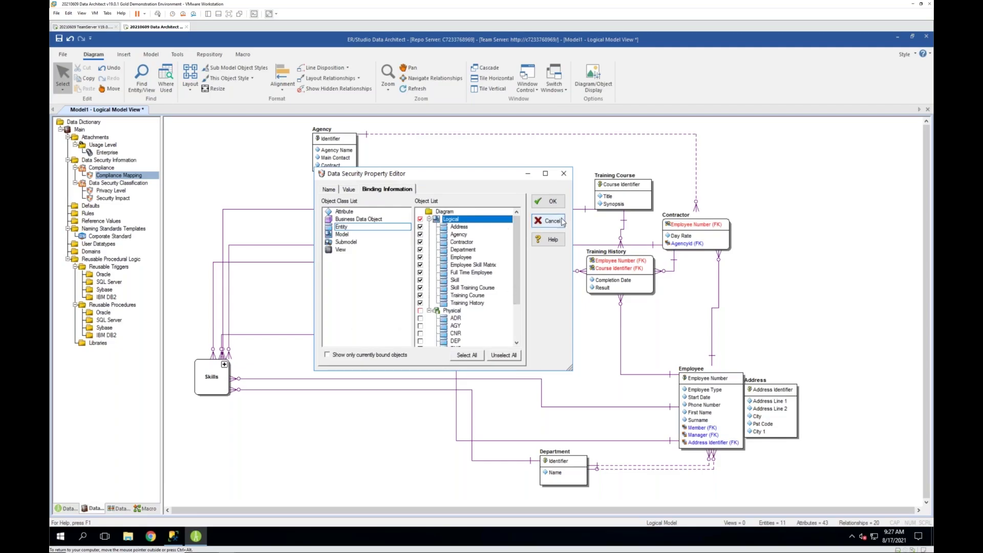
left_click(550, 203)
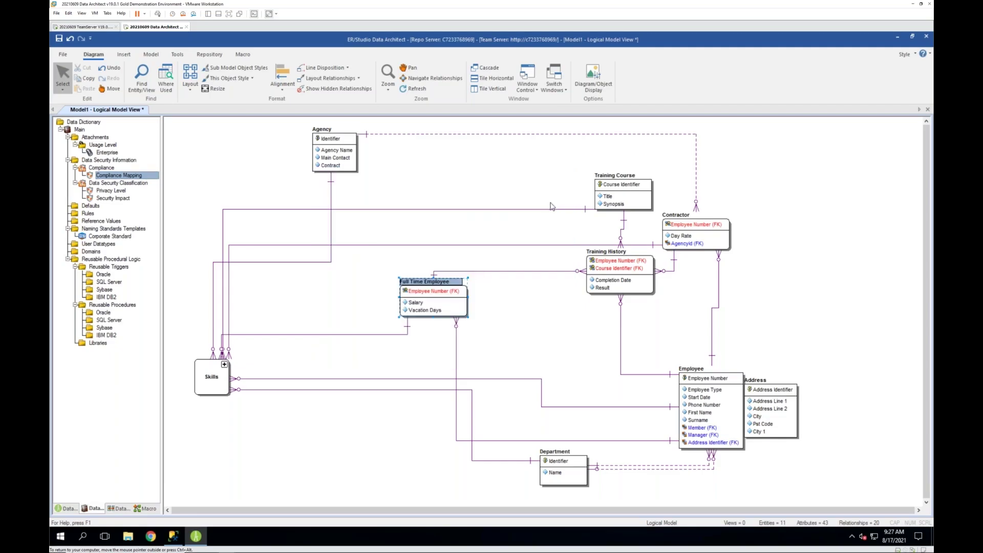
- Make Internal Use Only the default value of the Privacy Level security property
left_click(108, 190)
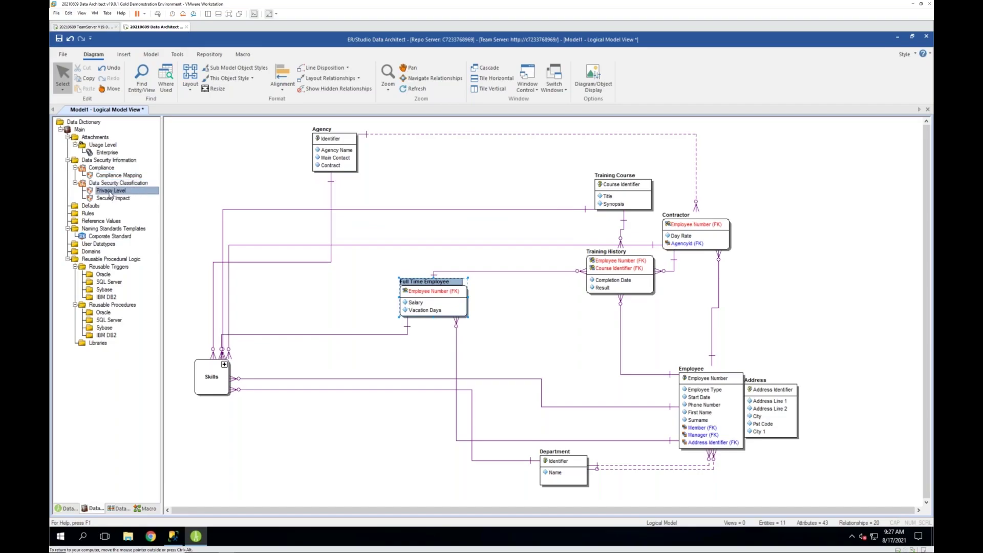
right_click(108, 192)
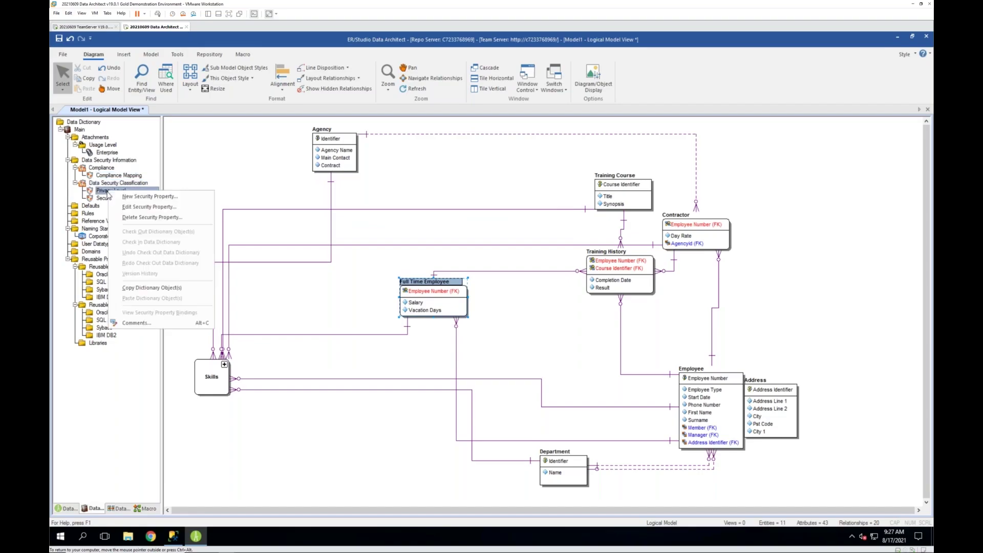
left_click(143, 208)
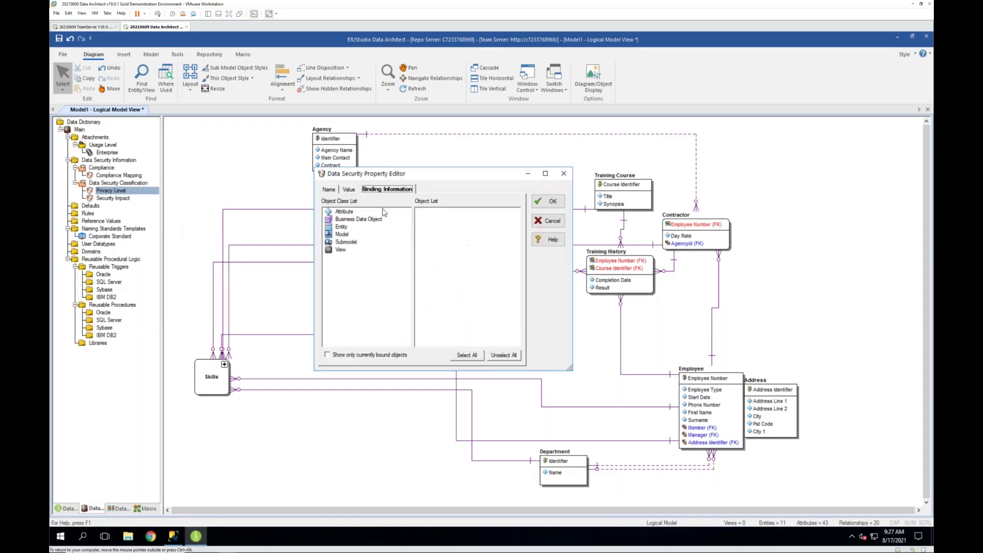
left_click(345, 191)
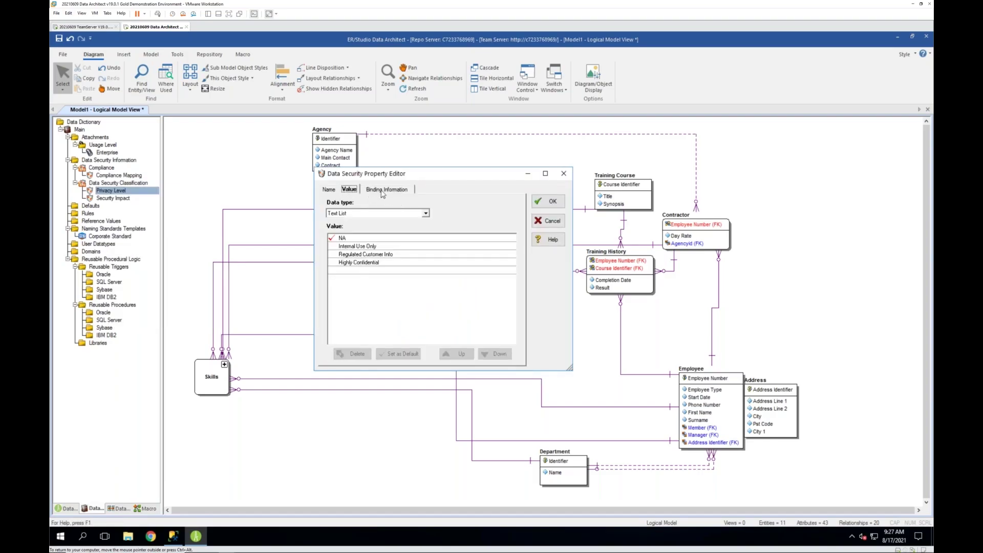
left_click(347, 275)
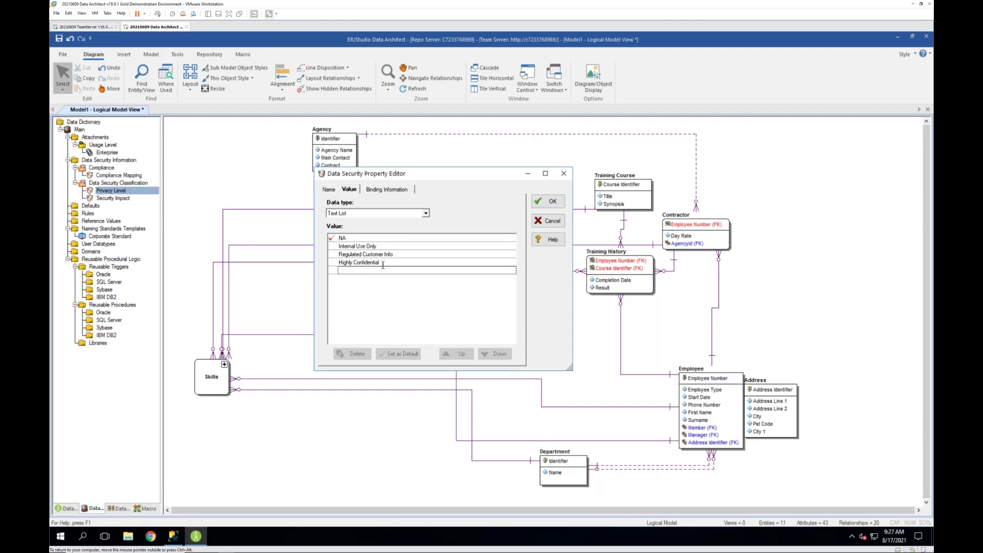
left_click(334, 252)
left_click(352, 247)
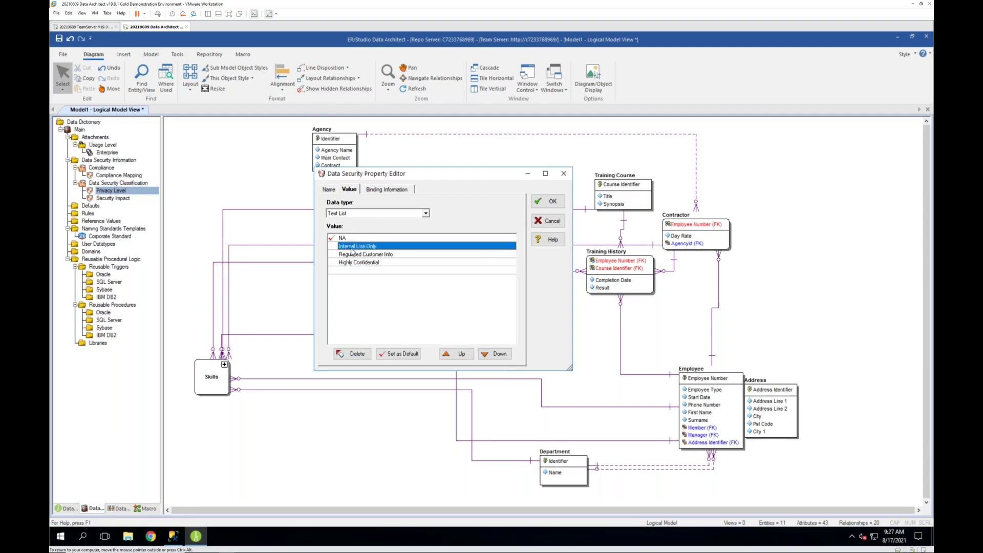
left_click(405, 353)
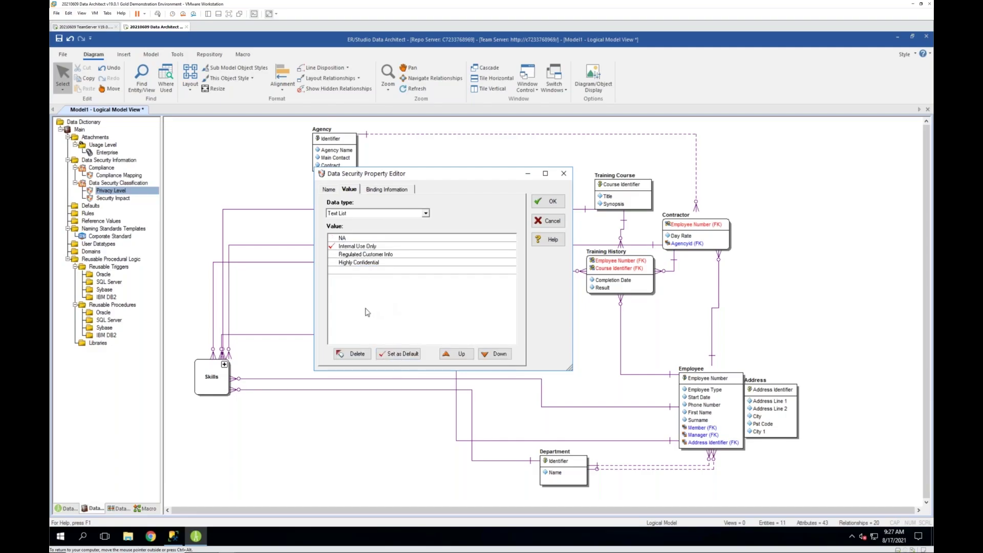
- Bind the Privacy Level property to all logical model entities and save it
left_click(387, 189)
left_click(341, 227)
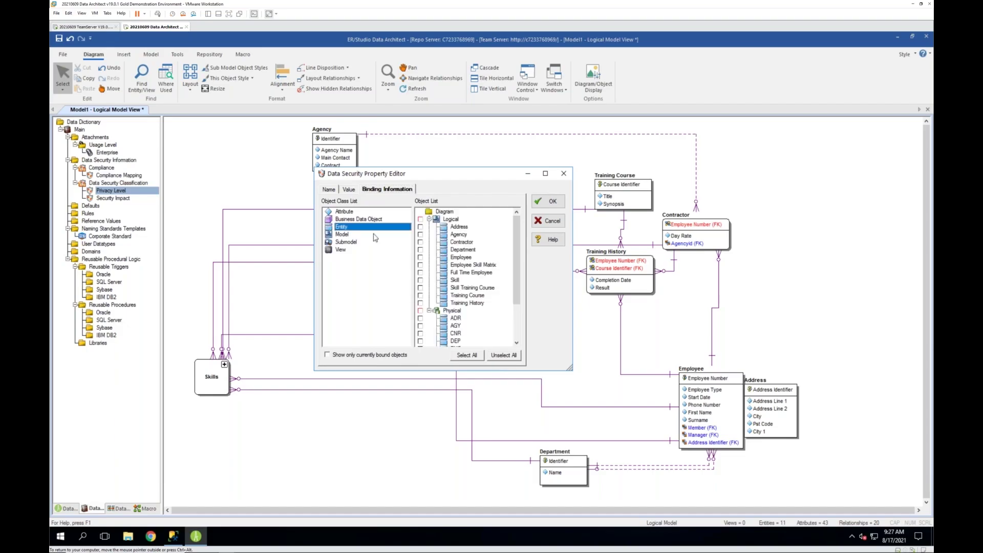
left_click(421, 219)
left_click(548, 201)
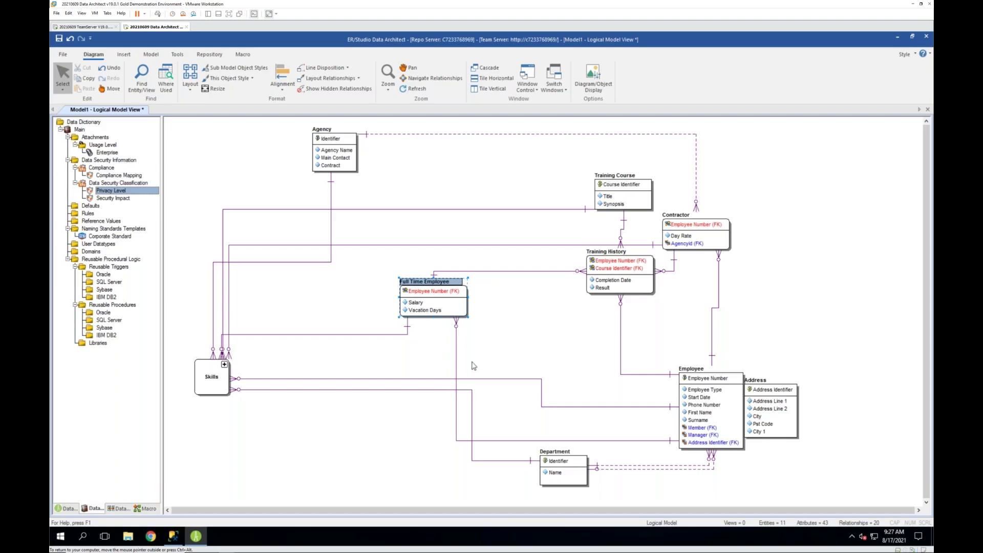
- Make High the default value of the Security Impact security property
right_click(118, 200)
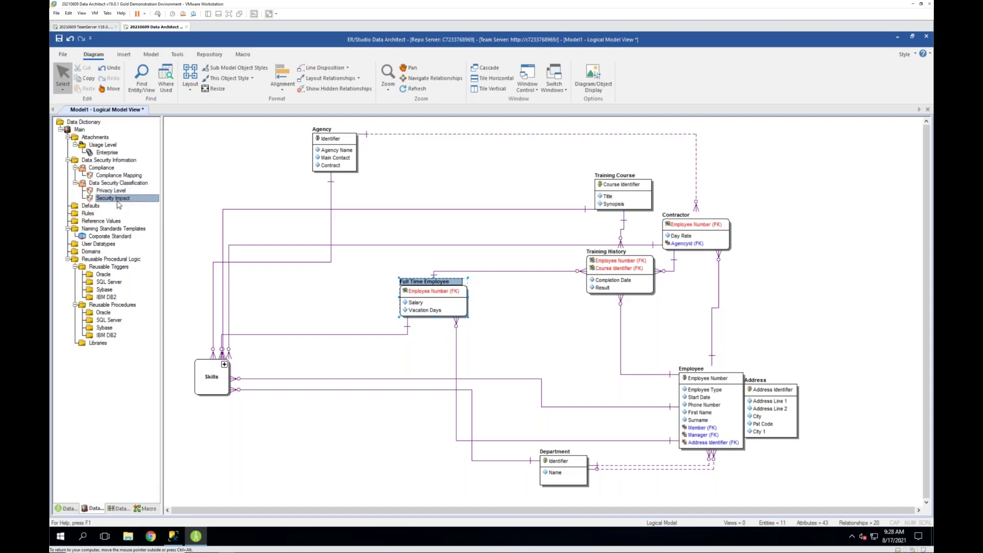
left_click(172, 216)
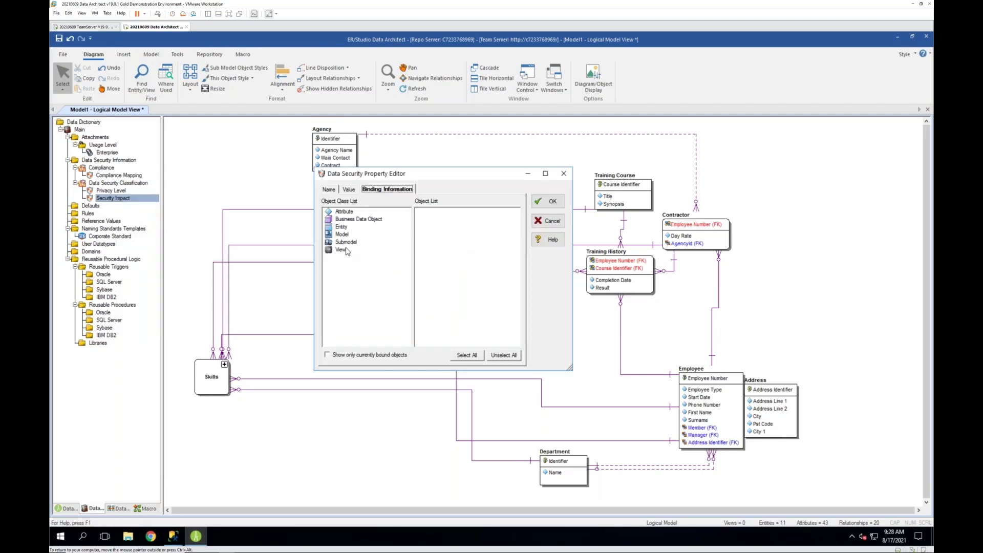
left_click(329, 192)
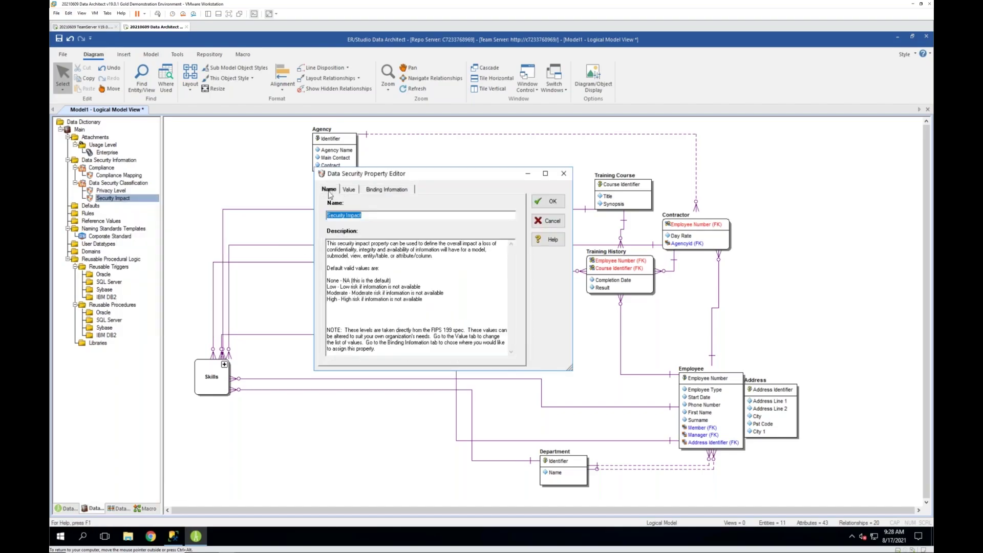
left_click(349, 189)
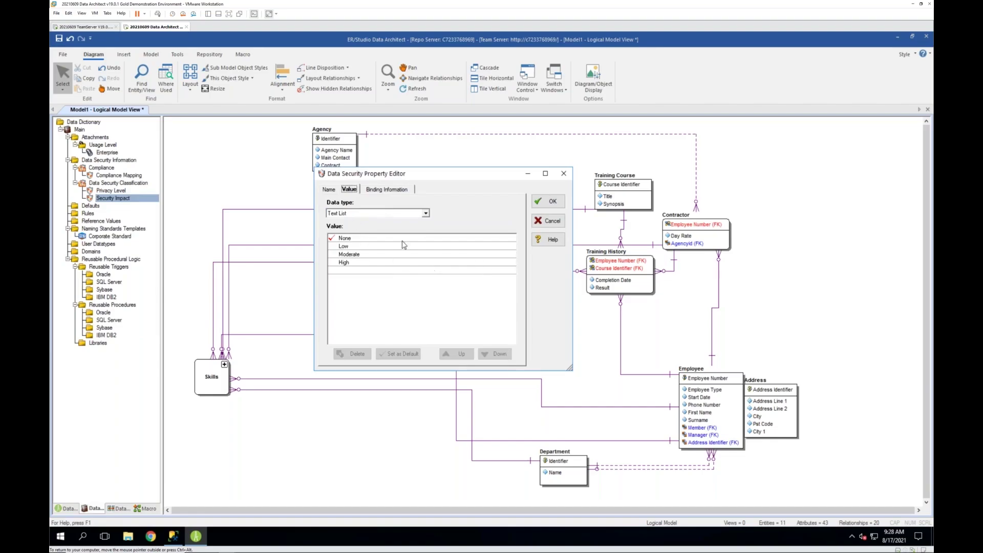
left_click(355, 263)
left_click(405, 353)
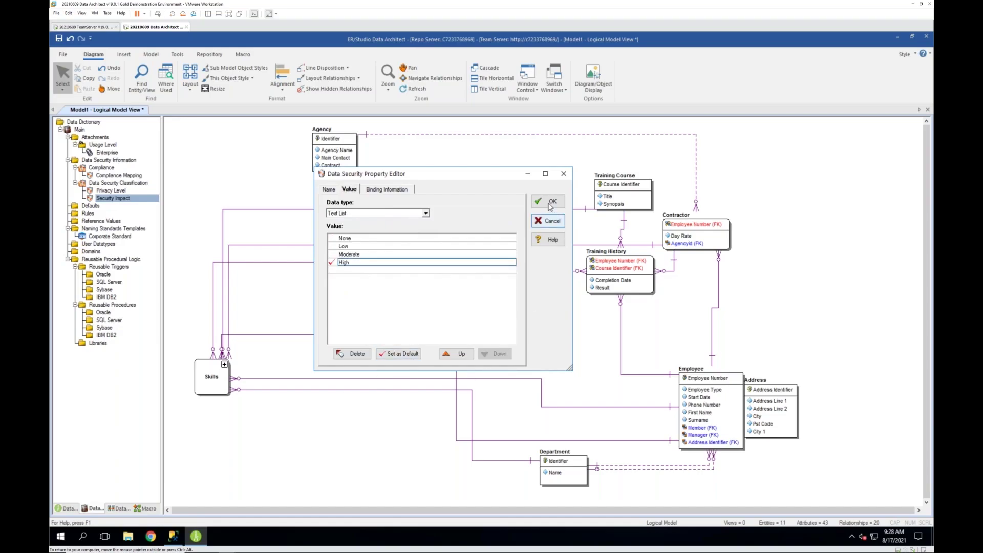
- Bind the Security Impact property to every entity in the logical model and save it
left_click(389, 190)
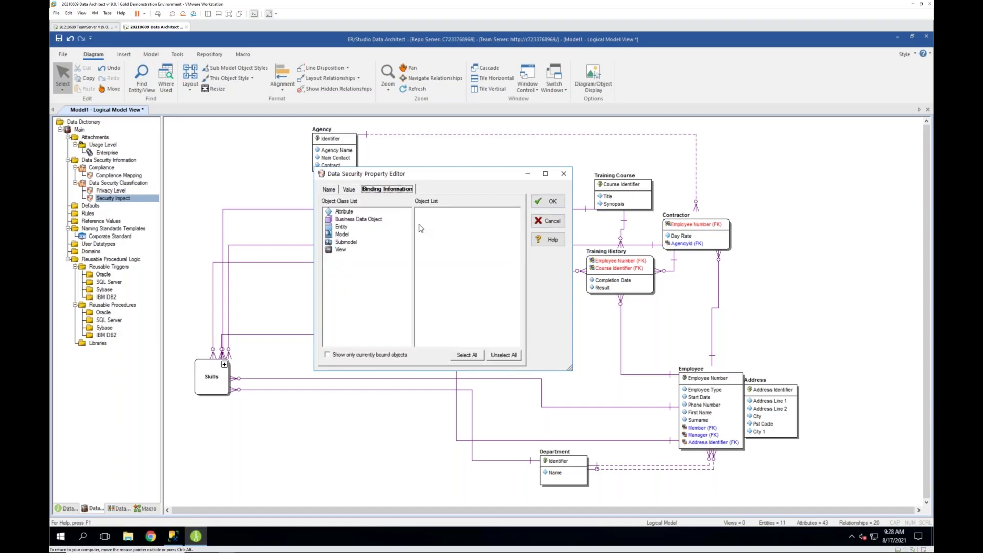
left_click(353, 230)
left_click(420, 220)
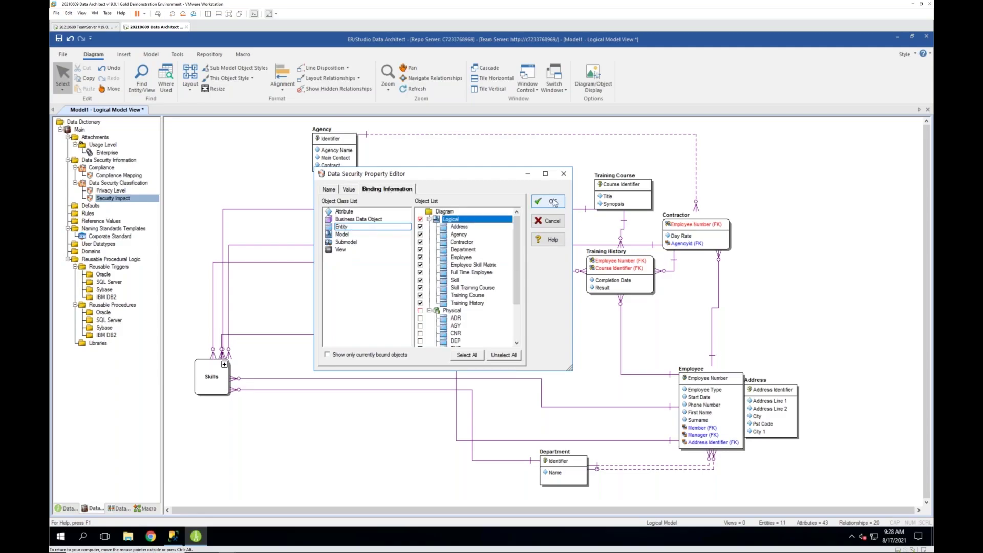
left_click(553, 201)
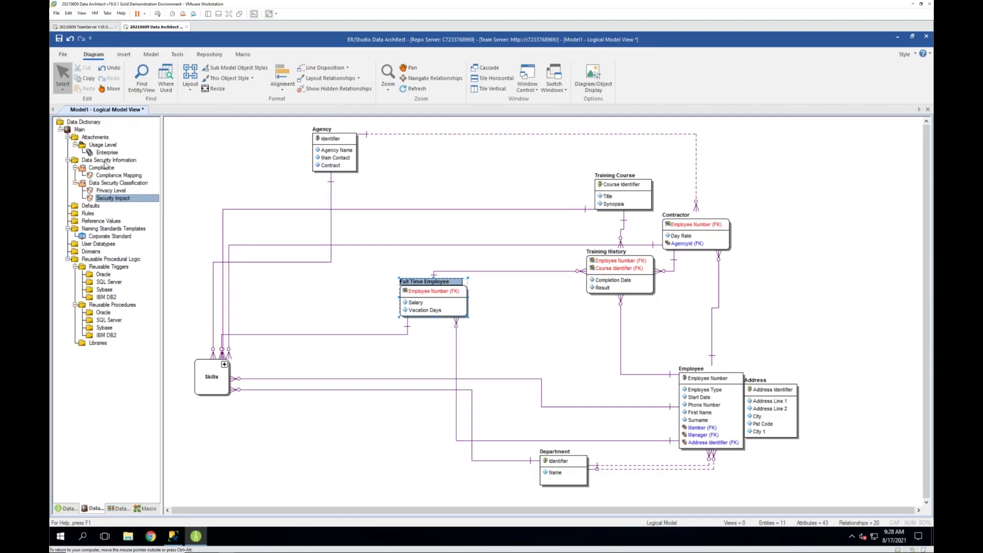
- Display attachments and data security, including their values, on the entities in the logical model's main diagram
left_click(64, 508)
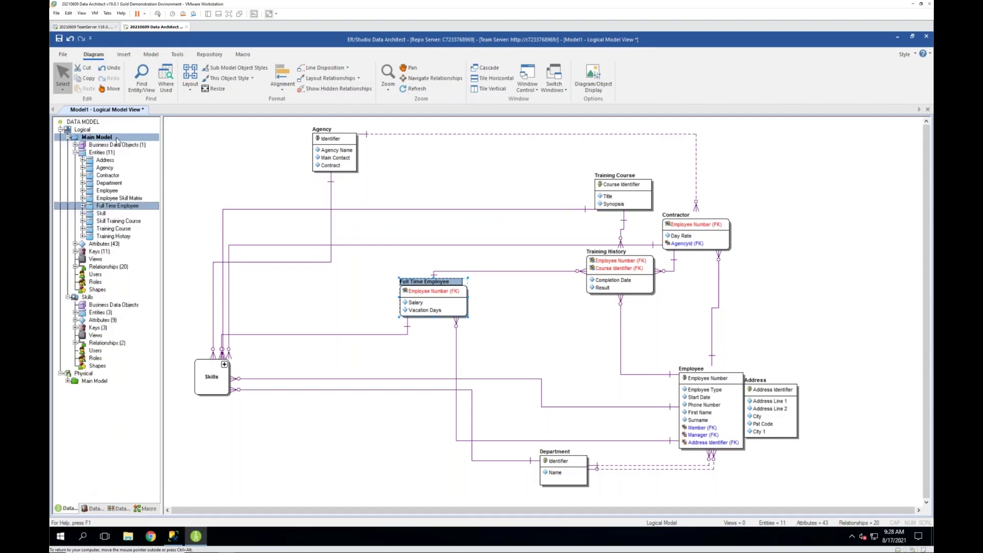
left_click(591, 76)
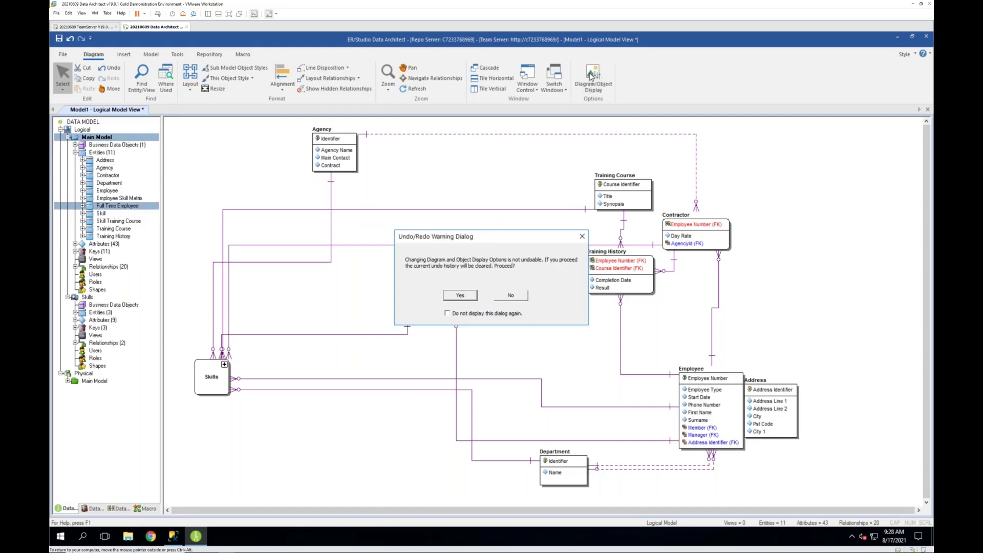
left_click(460, 314)
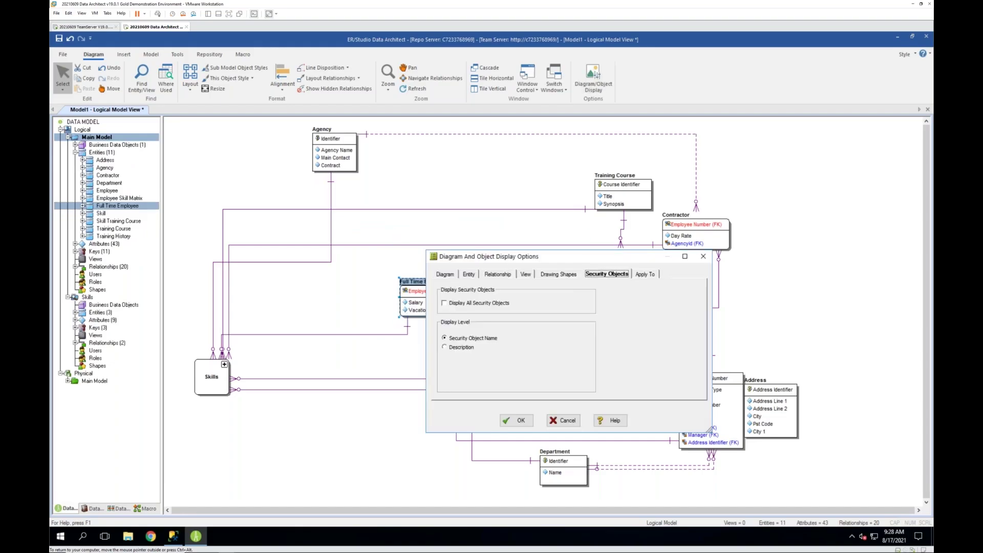
left_click(448, 276)
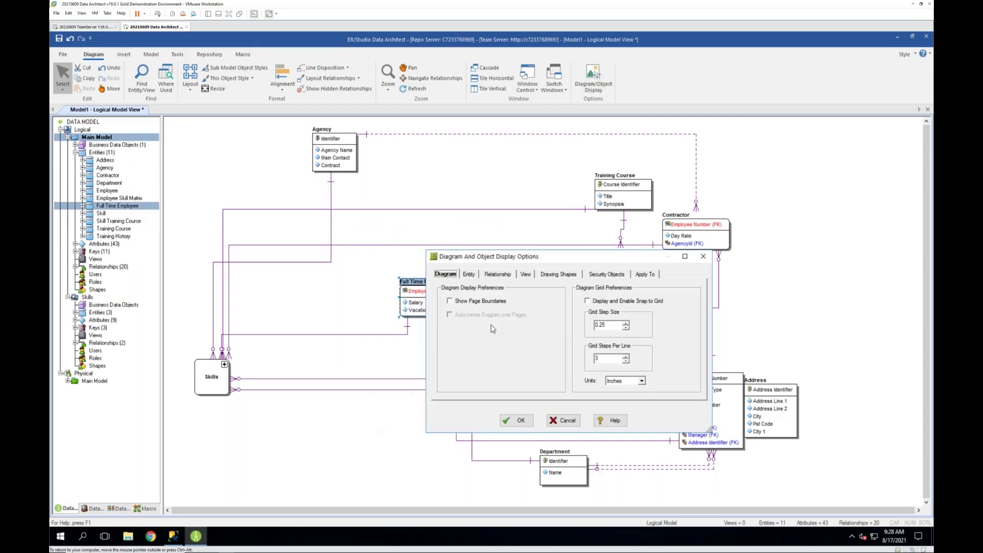
left_click(469, 274)
left_click(448, 276)
left_click(469, 276)
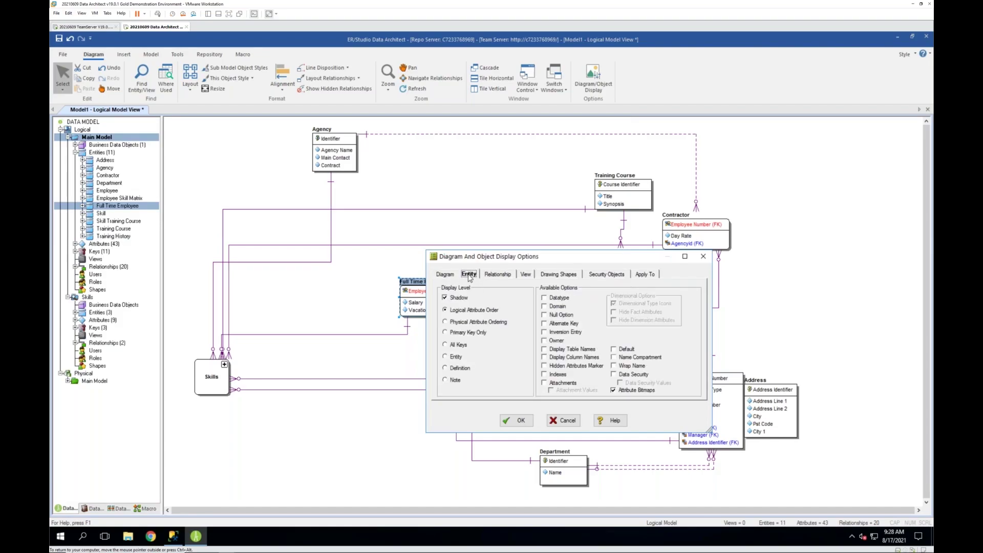
left_click(544, 384)
left_click(614, 374)
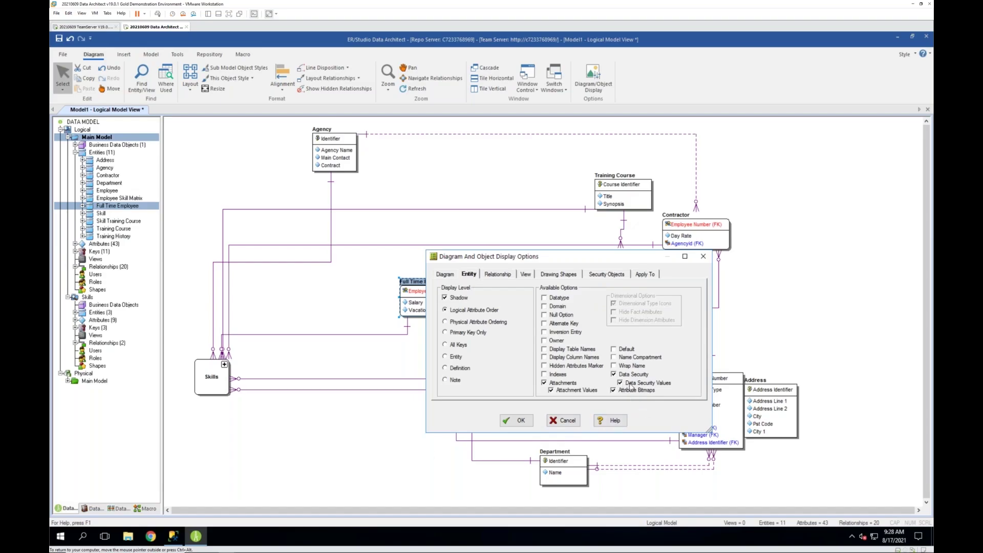
left_click(520, 422)
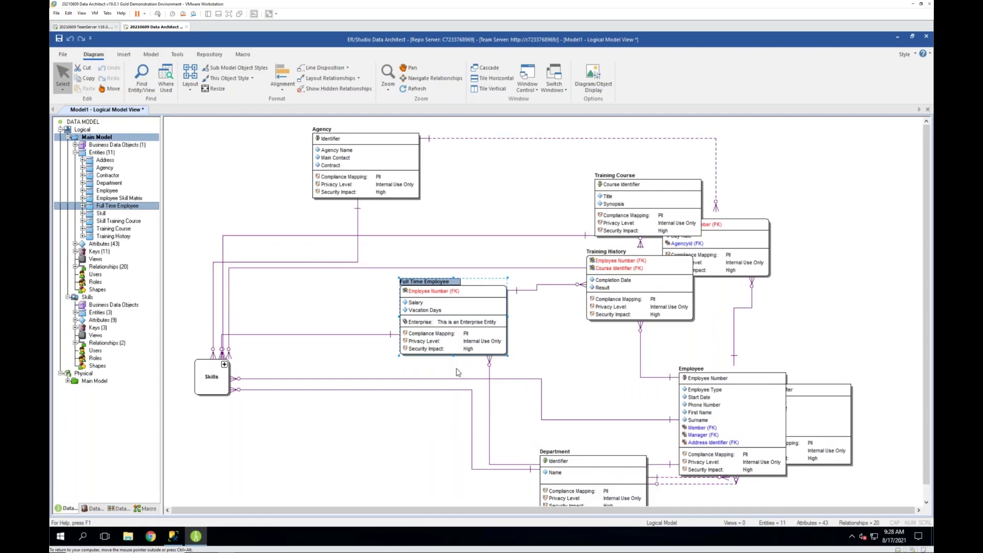
- Reposition the Training Course and Training History entities on the diagram so they no longer overlap the Contractor entity
left_click_drag(641, 203, 561, 193)
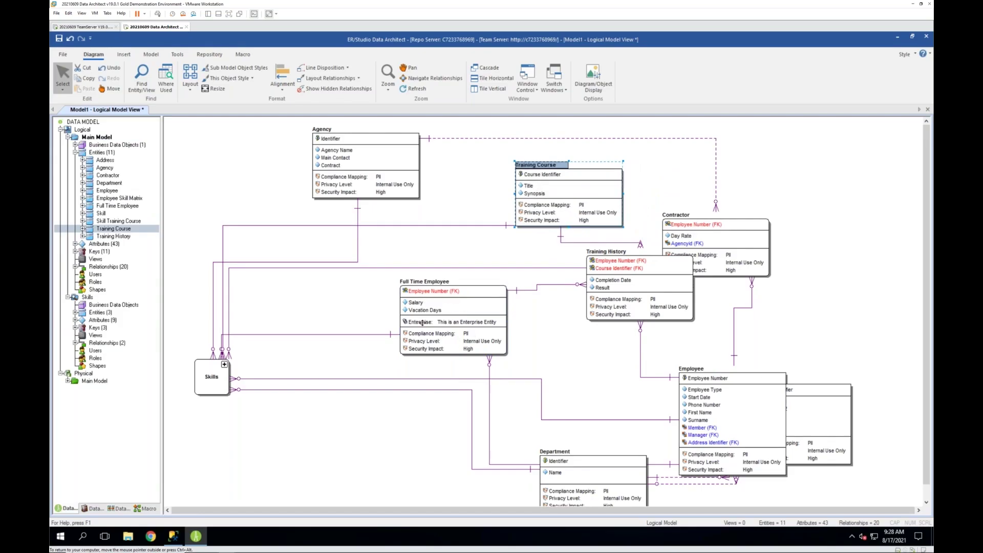
mouse_move(460, 323)
left_click_drag(618, 310, 589, 338)
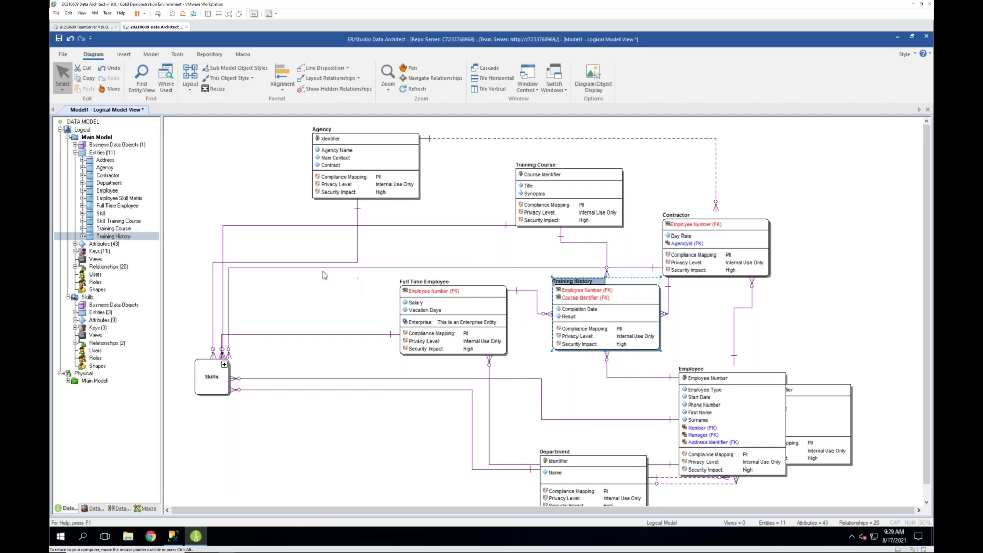
- Open the recent HR Demo Model and condense its model tree to the object categories of the TRNG_DB Documented main model
left_click(63, 55)
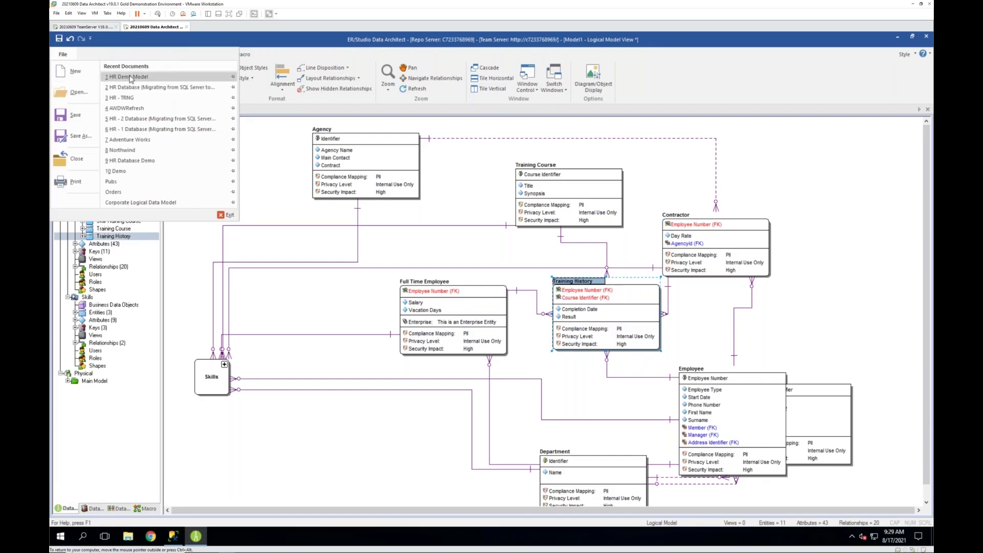
key("Escape")
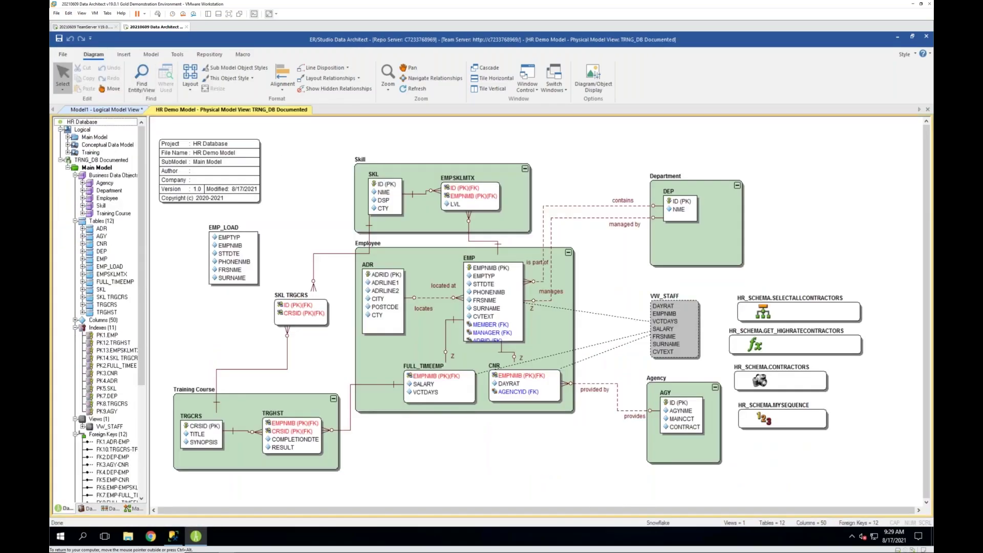
left_click(60, 129)
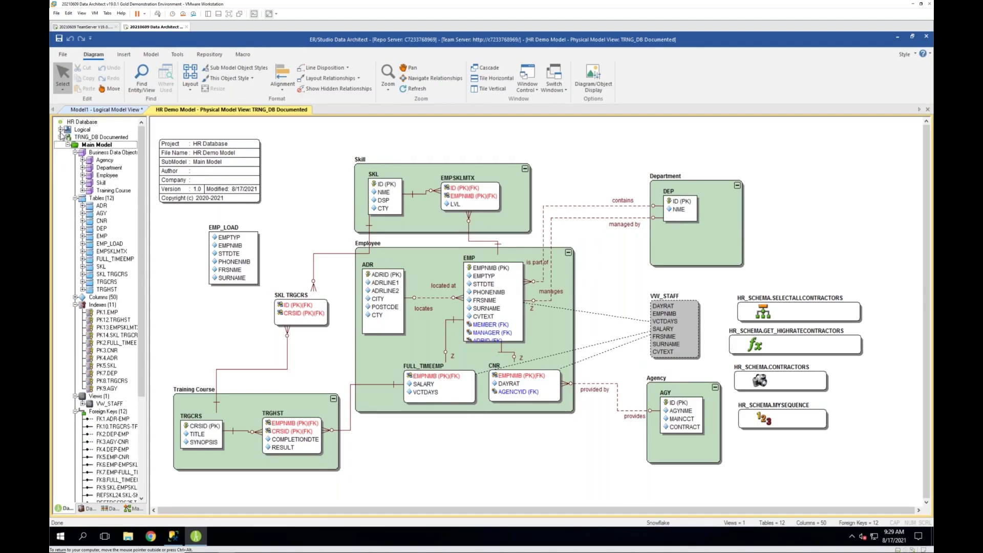
left_click(60, 137)
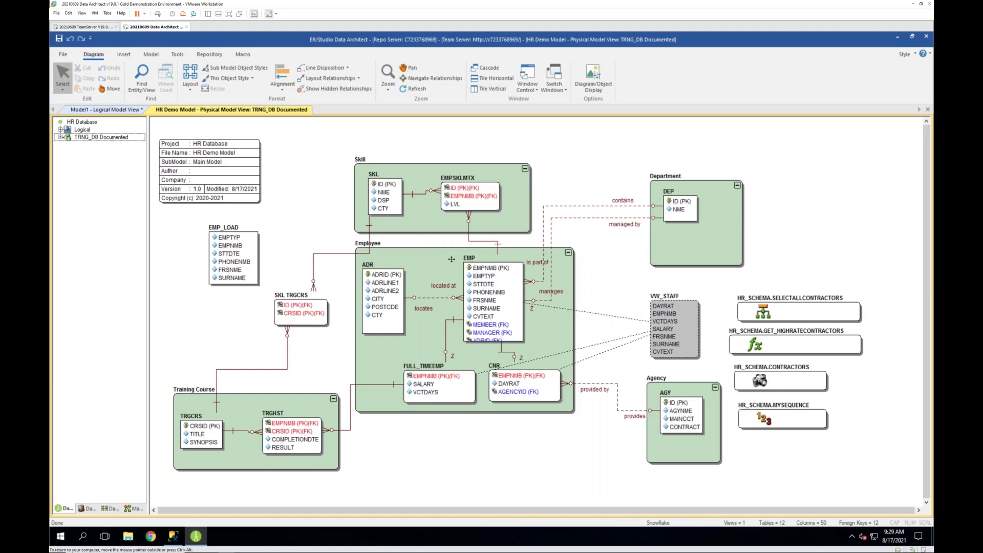
left_click(60, 137)
left_click(68, 145)
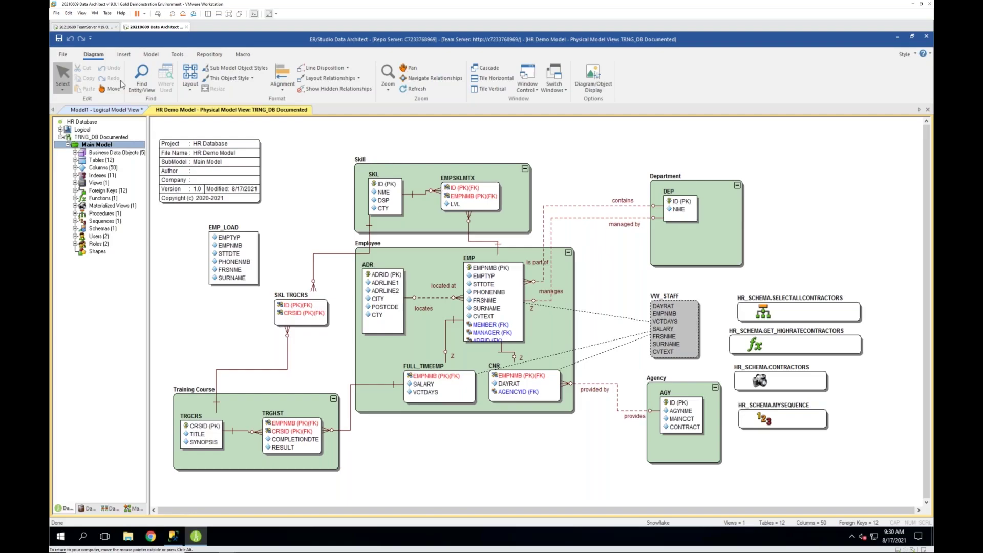
- Return to Model1, collapse its logical model tree and view the physical model's diagram
left_click(132, 111)
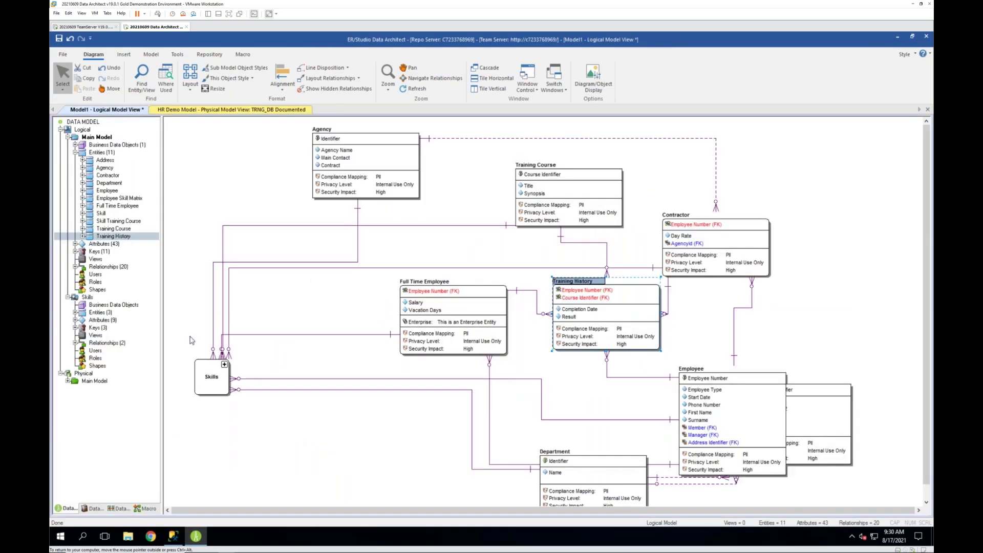
left_click(61, 130)
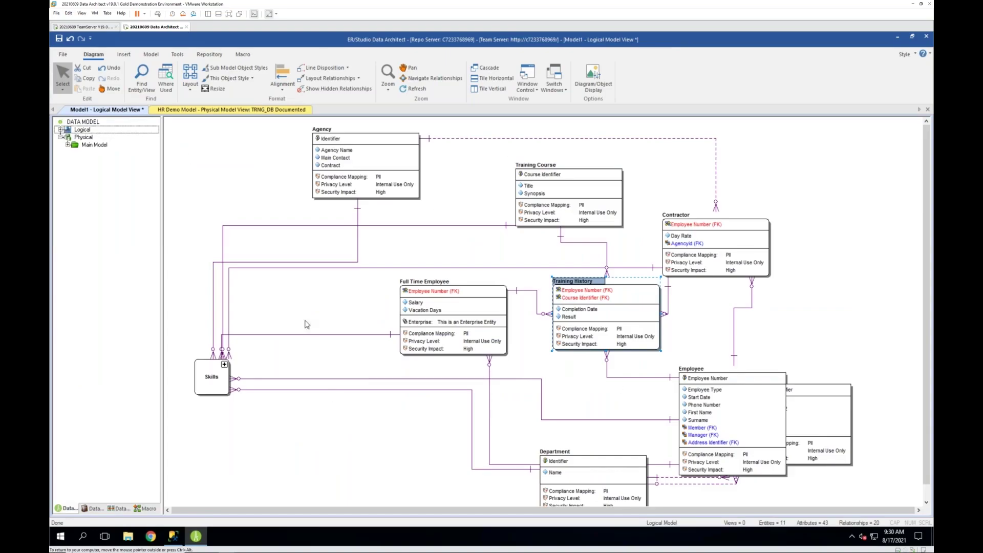
left_click(84, 138)
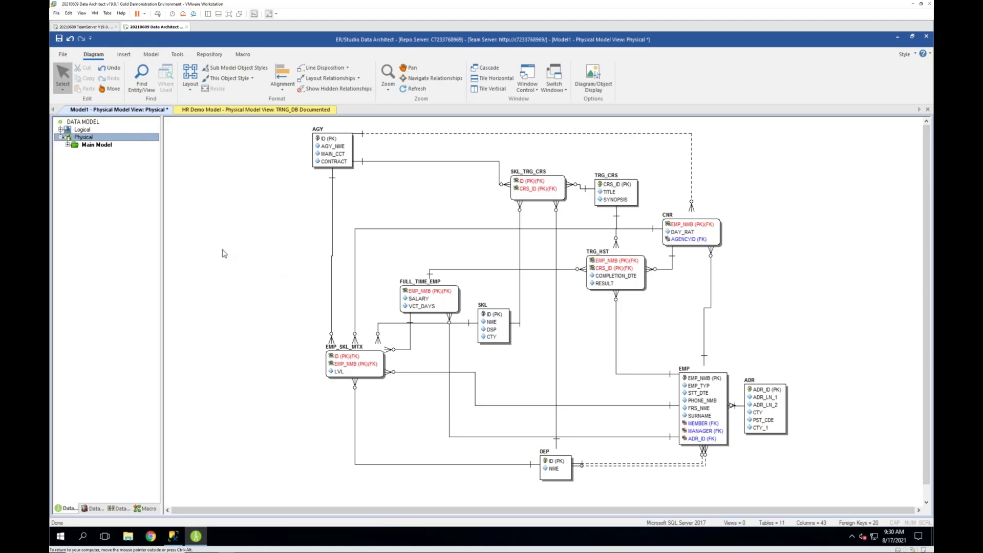
- Start generating a relational physical model from the logical model, named Synapse and targeting Microsoft Azure Synapse Analytics
left_click(83, 130)
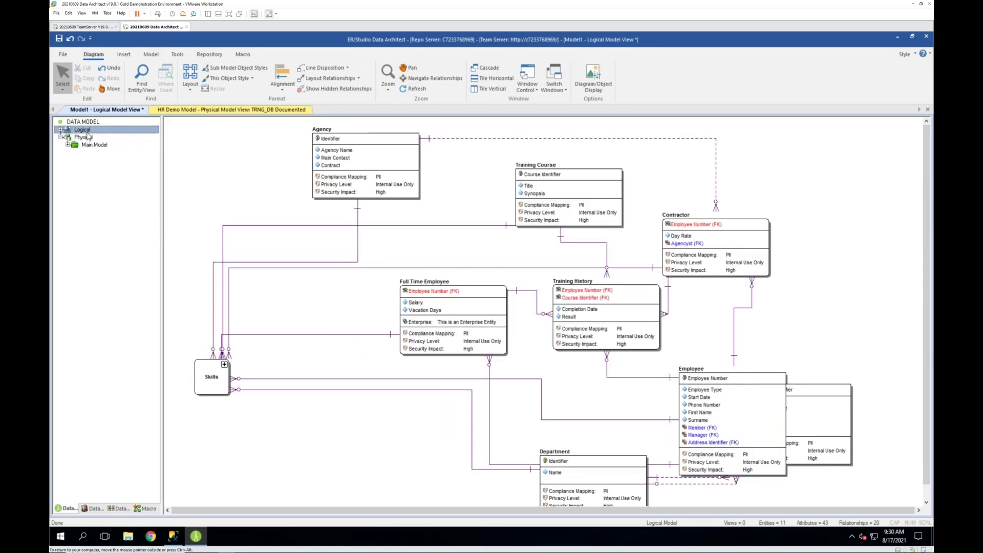
right_click(89, 134)
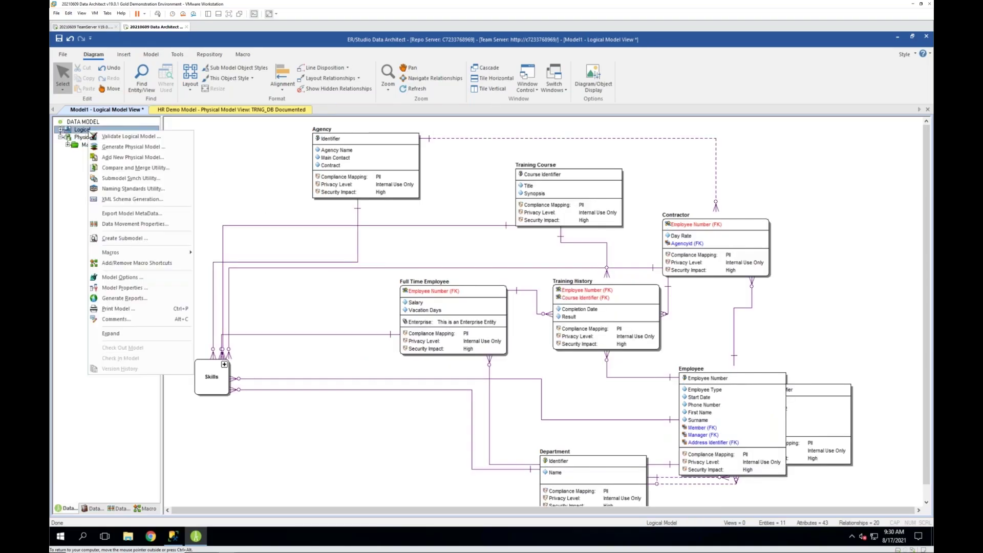
left_click(141, 149)
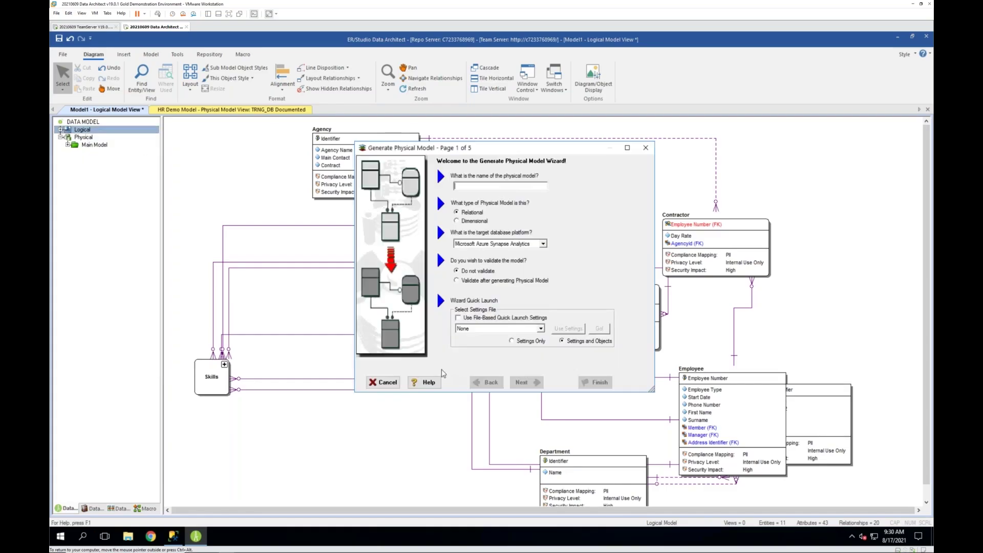
left_click_drag(521, 153, 574, 171)
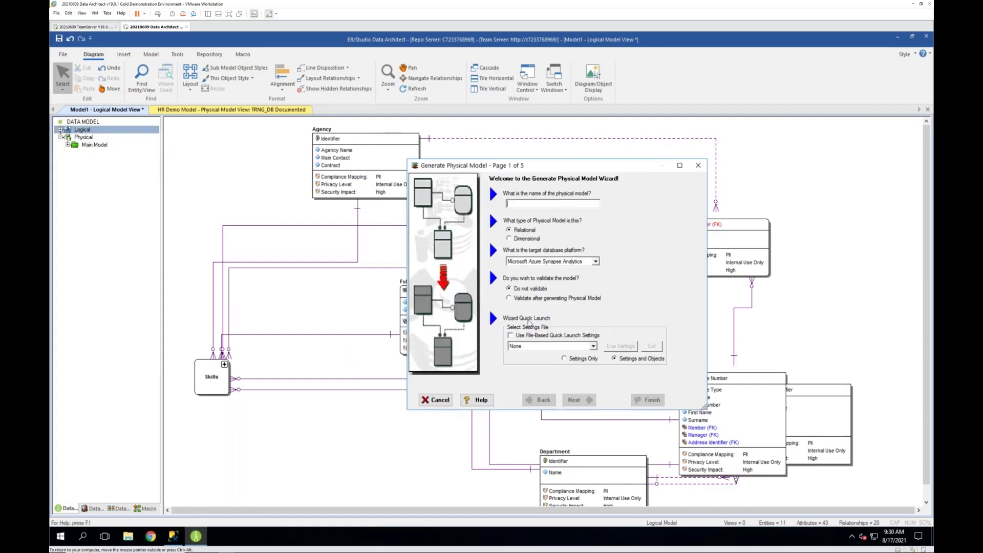
type("Sy")
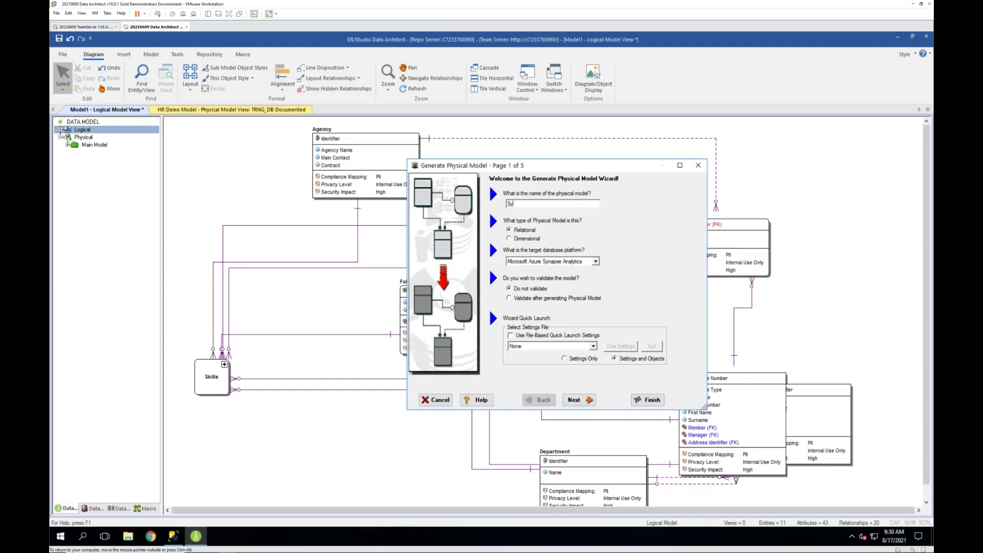
type("napse")
left_click(596, 262)
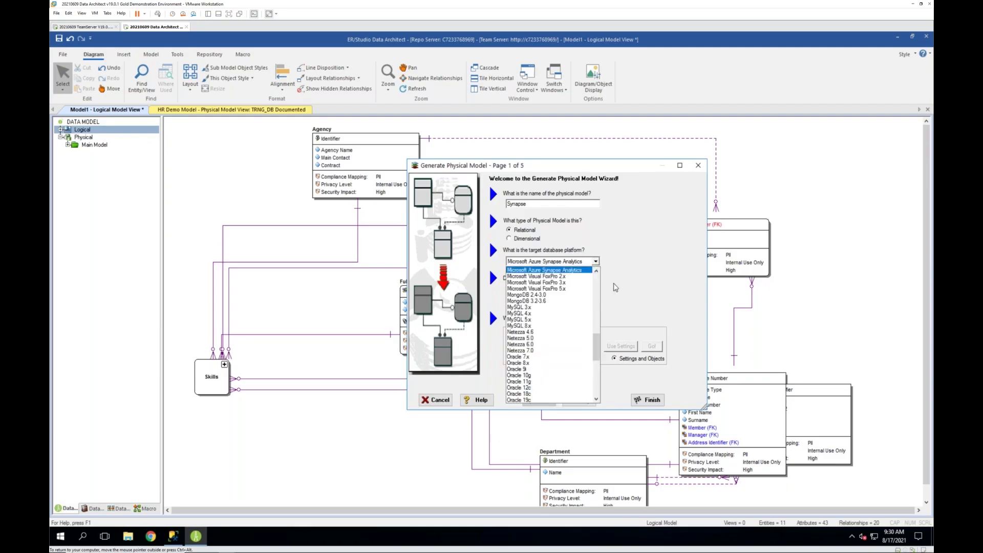
left_click_drag(597, 354, 614, 372)
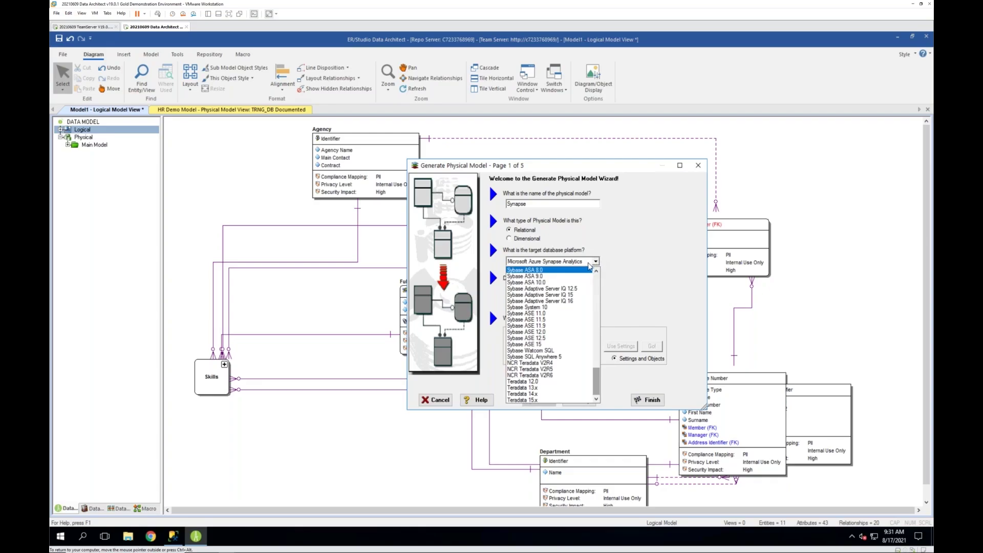
left_click(625, 273)
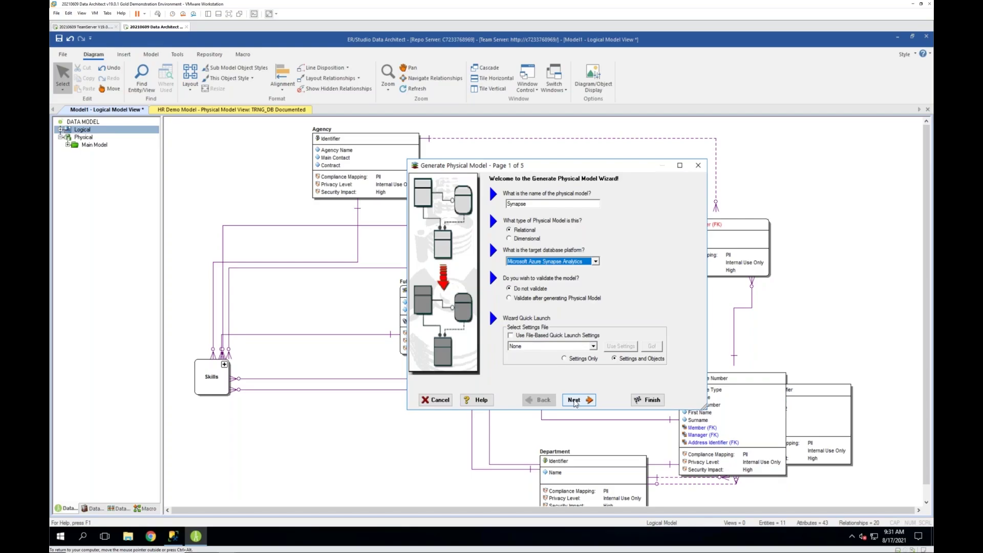
- Generate the physical model with the Skills business data object and its contained objects, keeping the default naming, storage and general options
left_click(574, 400)
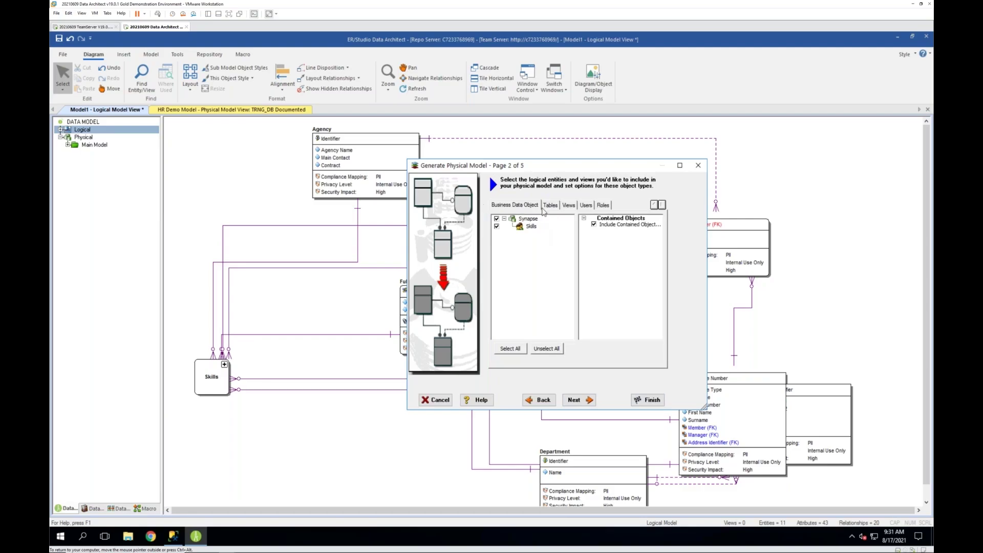
left_click(551, 206)
left_click(568, 206)
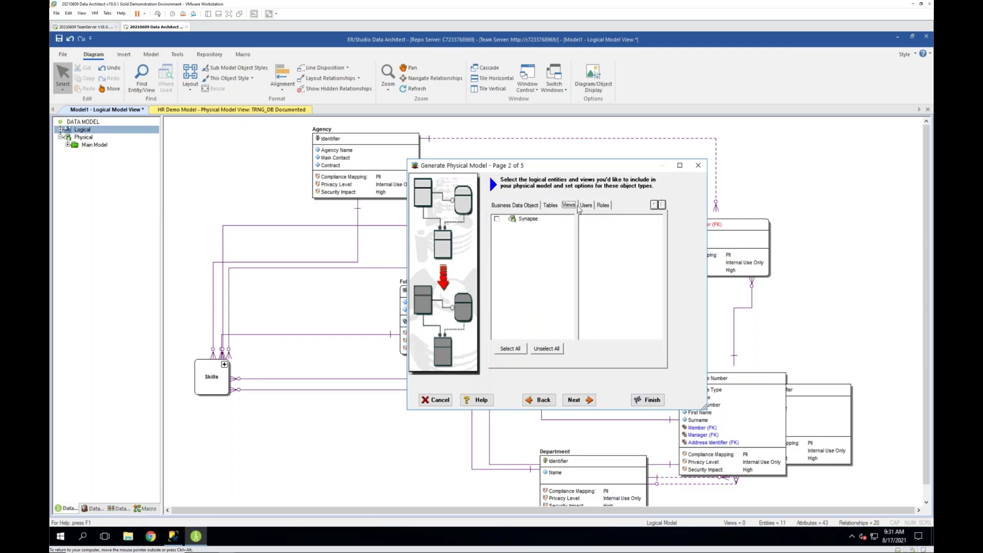
left_click(514, 205)
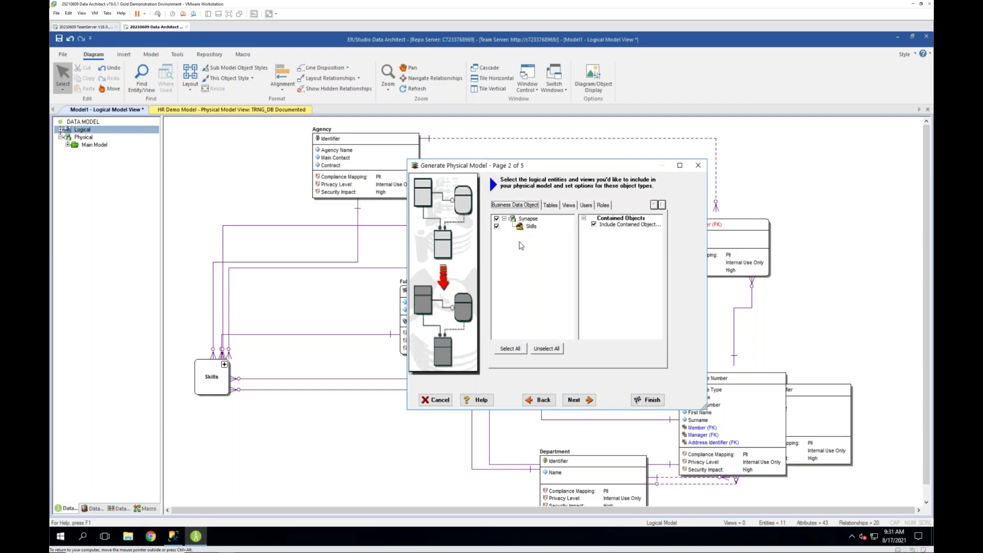
left_click(576, 400)
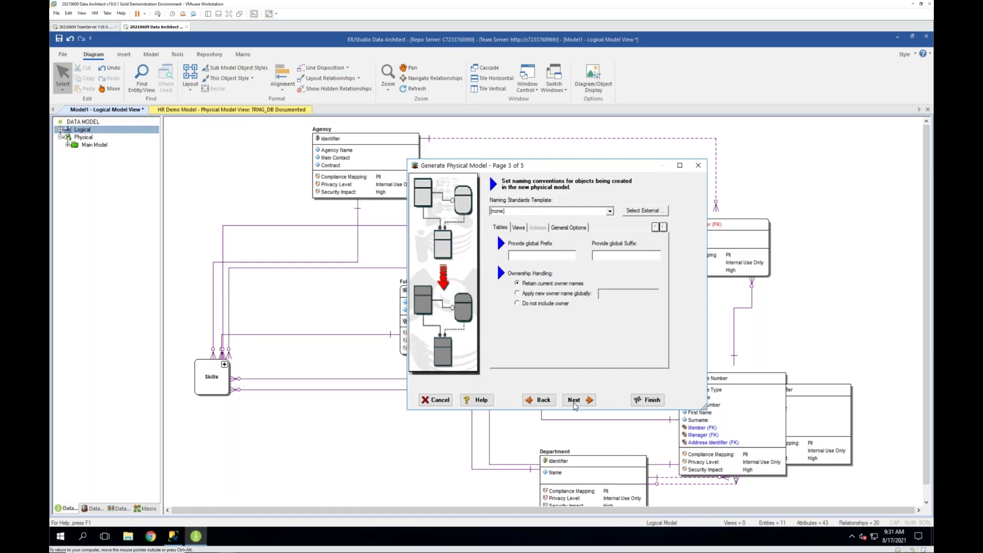
left_click(574, 400)
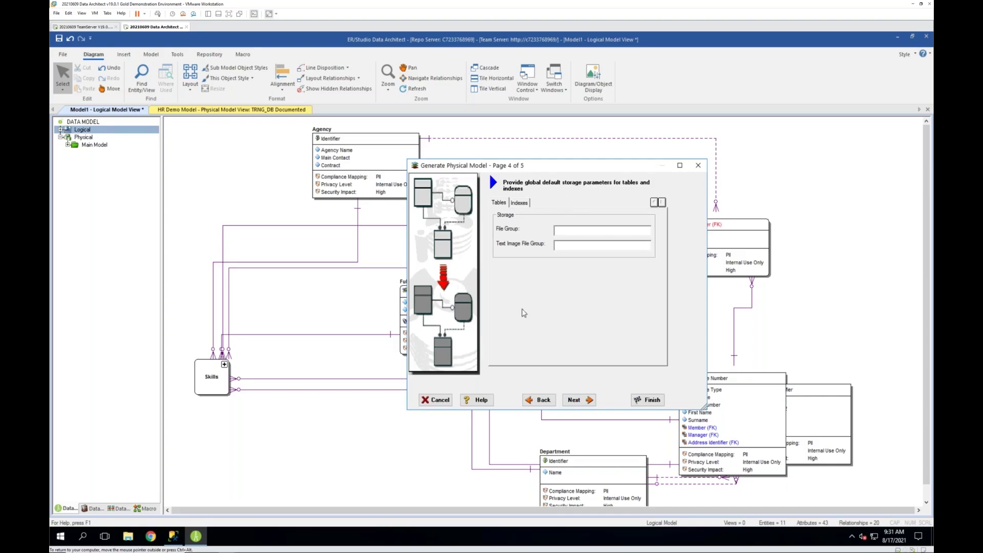
left_click(576, 401)
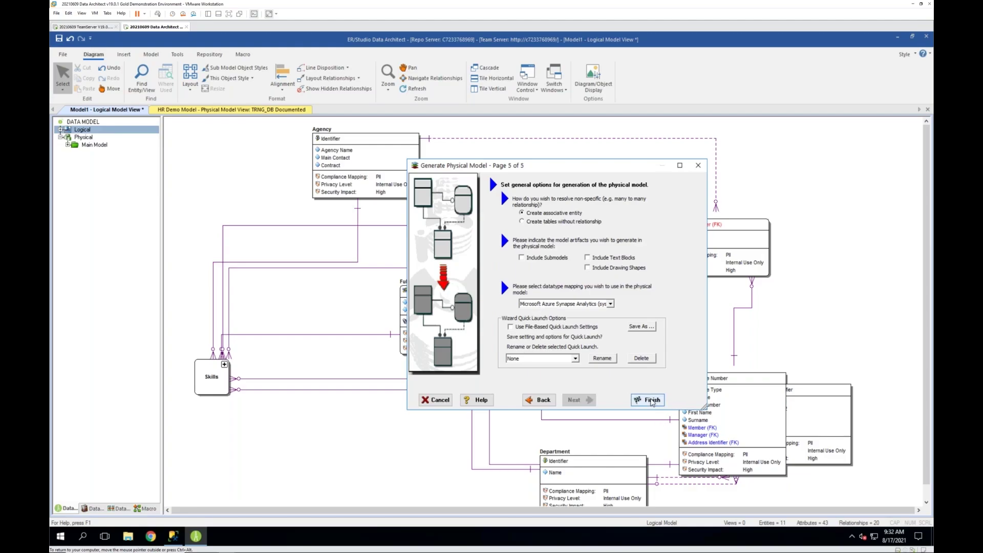
left_click(652, 401)
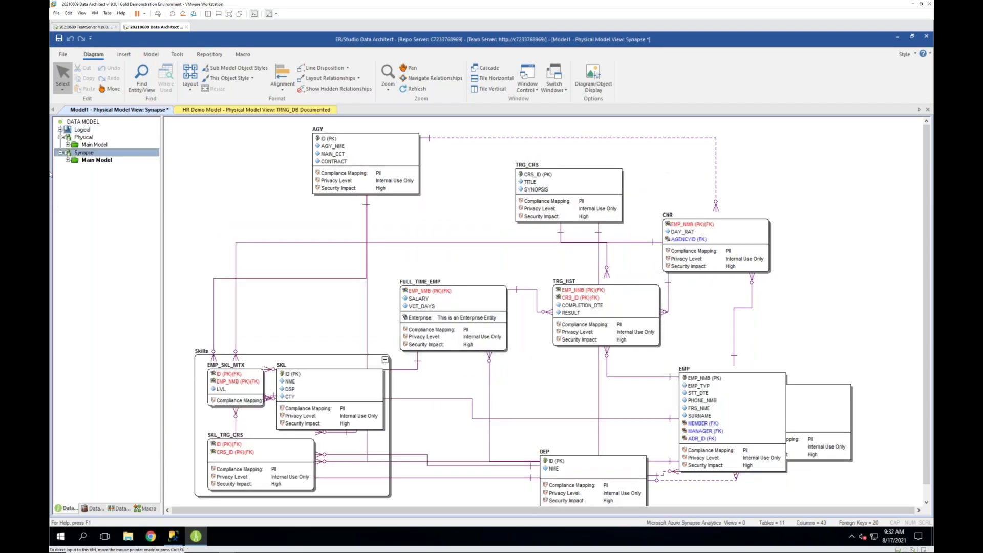
- Collapse the original physical model in the model tree and show the main model of the new Synapse physical model
left_click(61, 137)
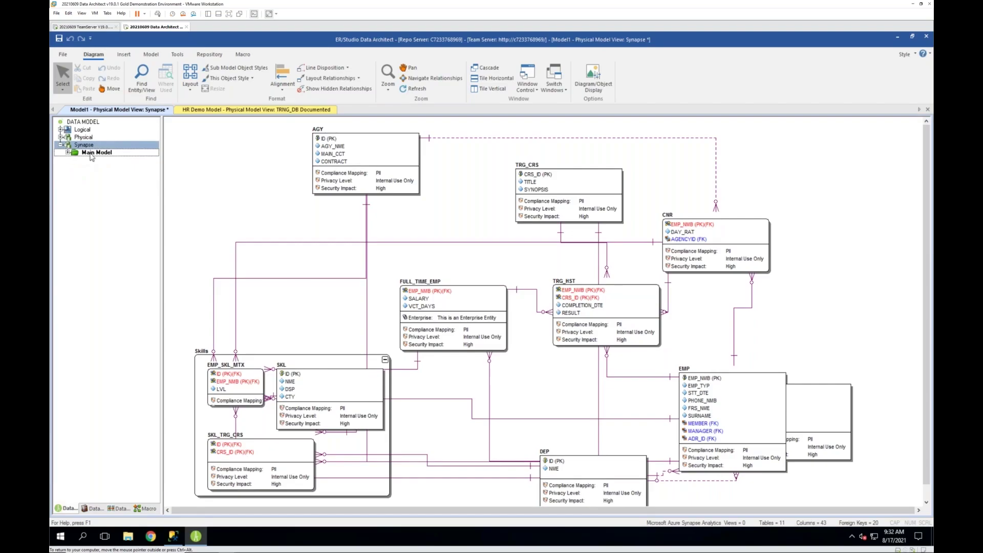
left_click(92, 153)
left_click(87, 146)
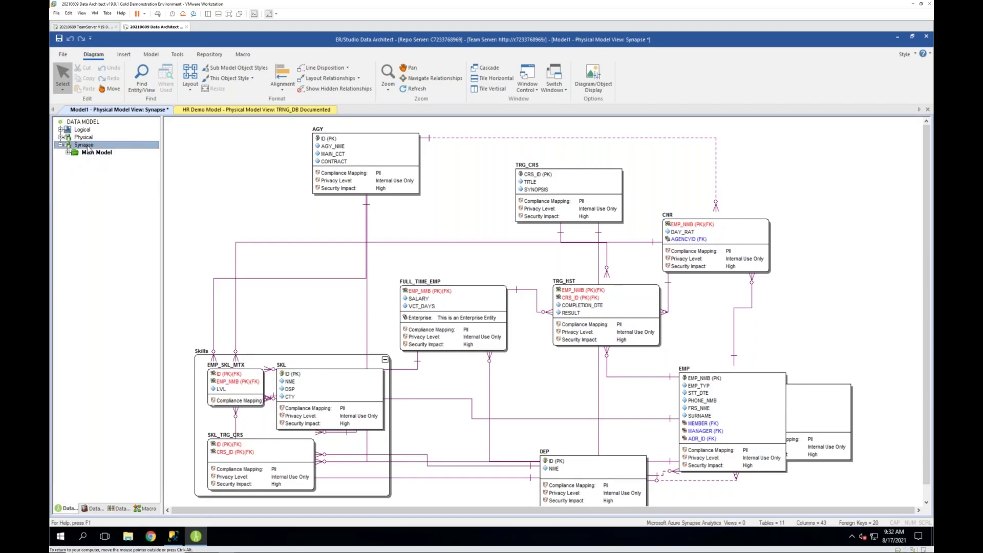
left_click(97, 154)
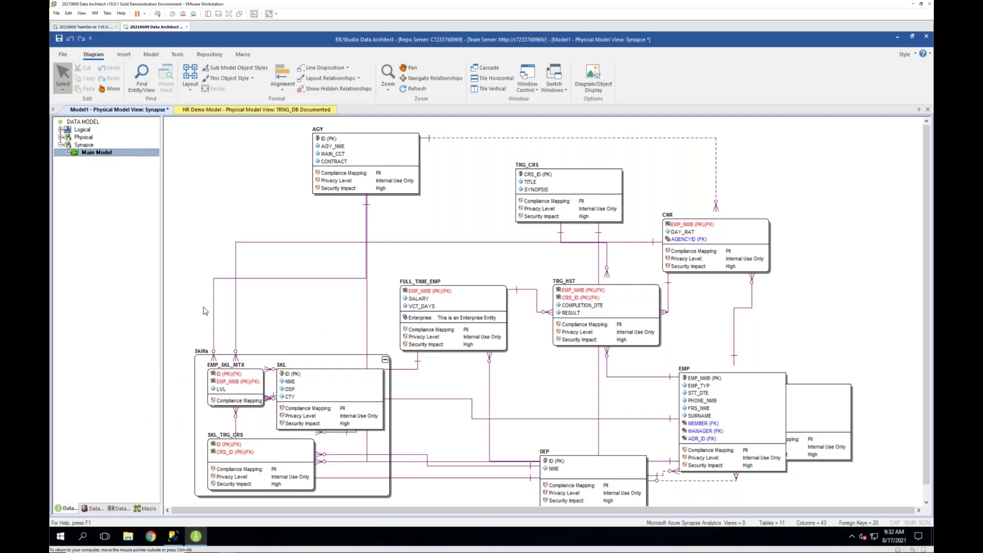
- Open DDL generation for the Synapse physical model, choose generating objects through a database connection, and show the connection settings
left_click(86, 146)
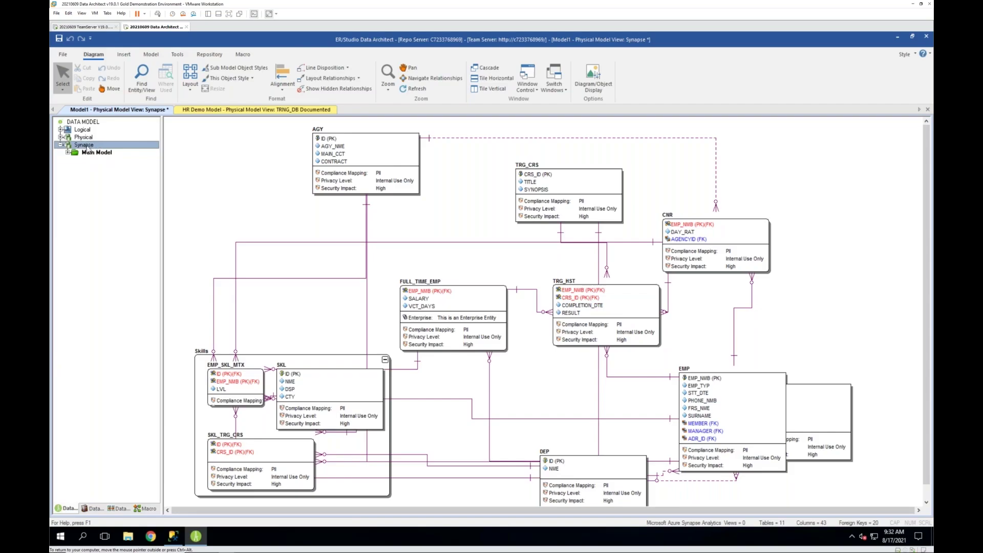
right_click(86, 146)
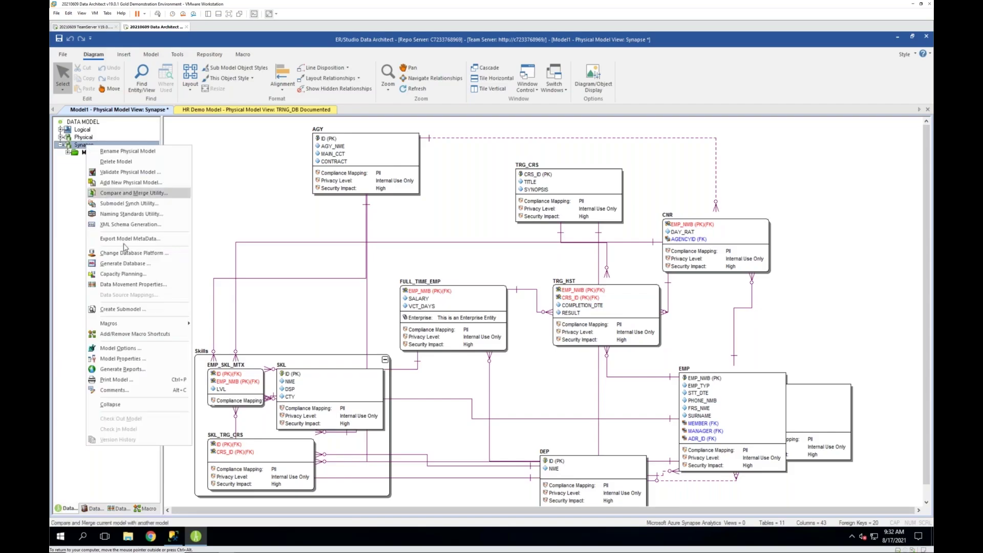
left_click(127, 264)
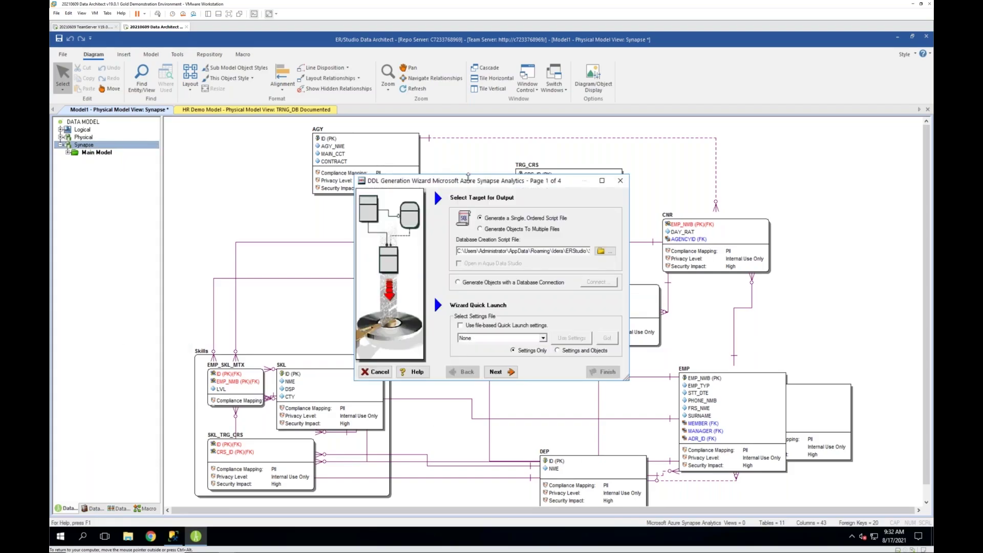
left_click_drag(471, 180, 487, 151)
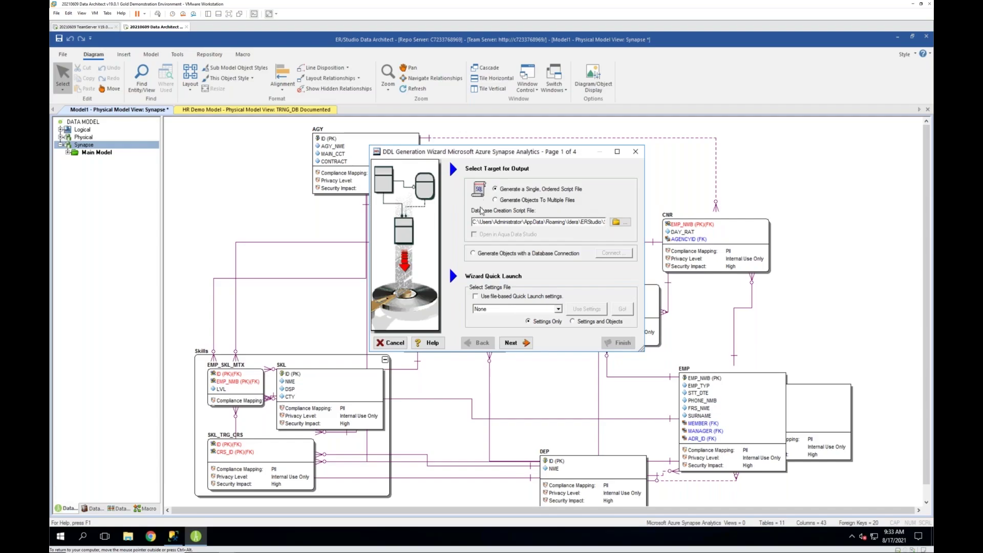
left_click(481, 256)
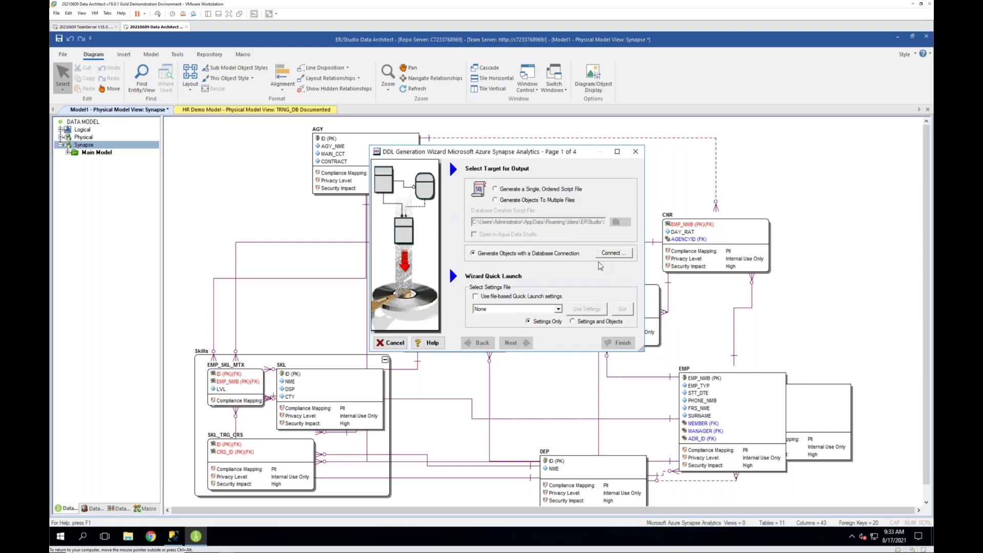
left_click(610, 254)
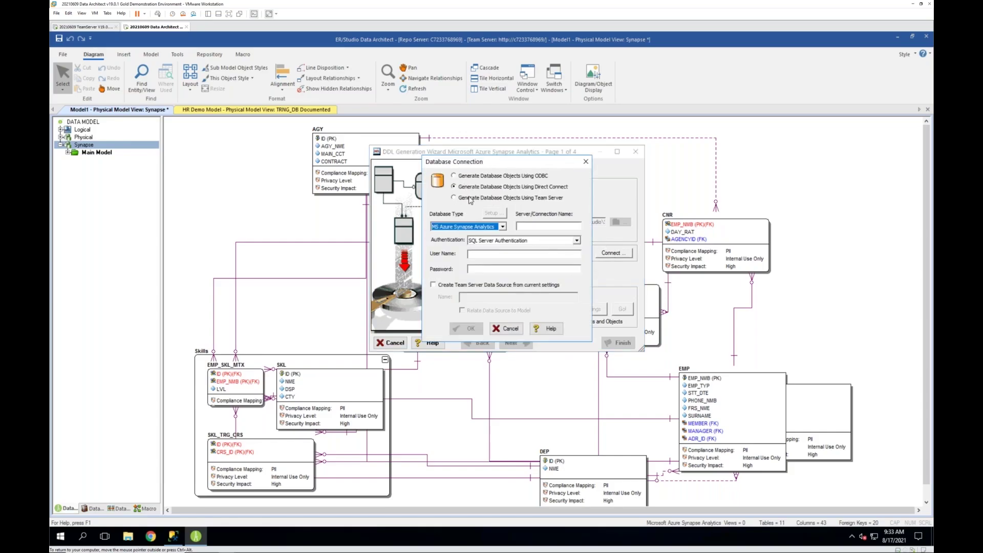
- Examine the authentication methods offered for the direct connection to MS Azure Synapse Analytics, keeping SQL Server Authentication
left_click(577, 241)
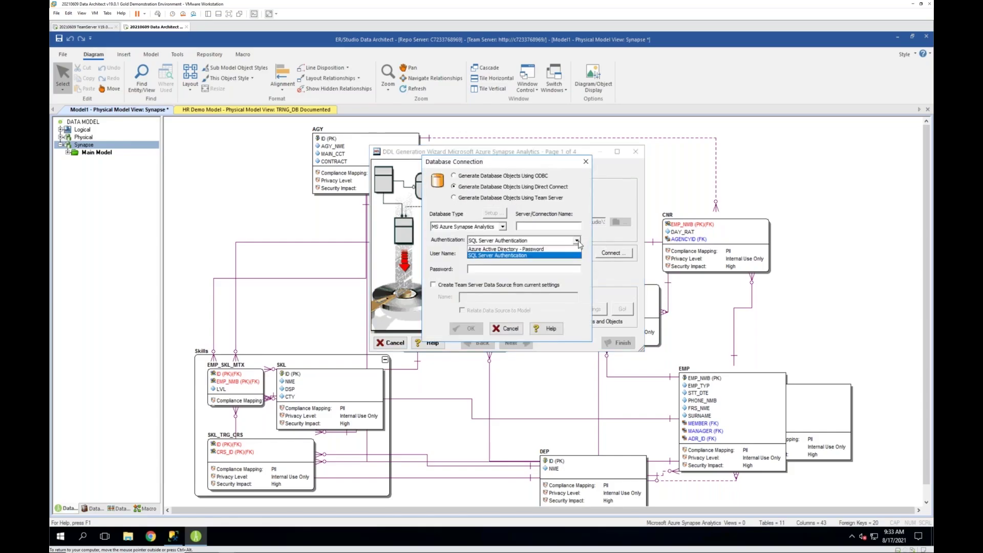
left_click(577, 242)
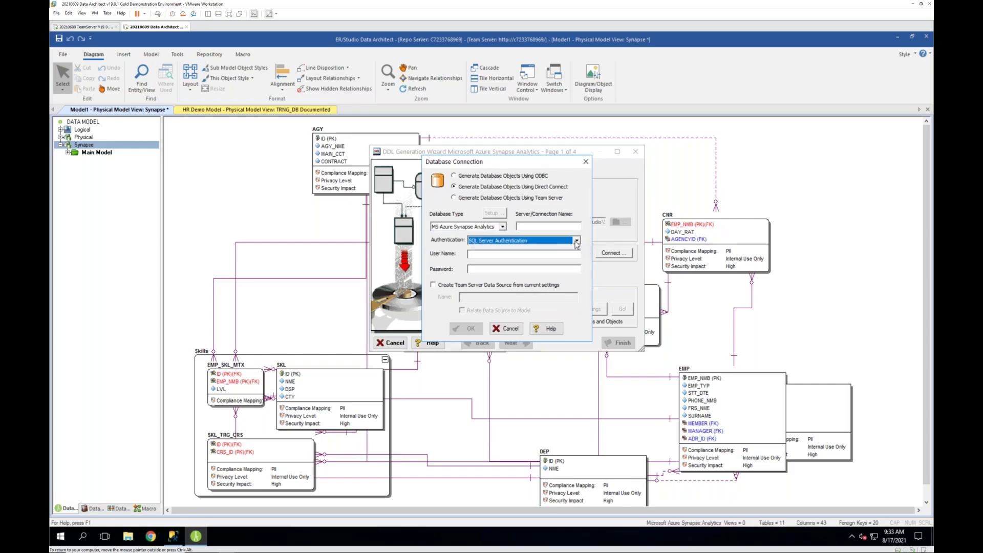
left_click(495, 254)
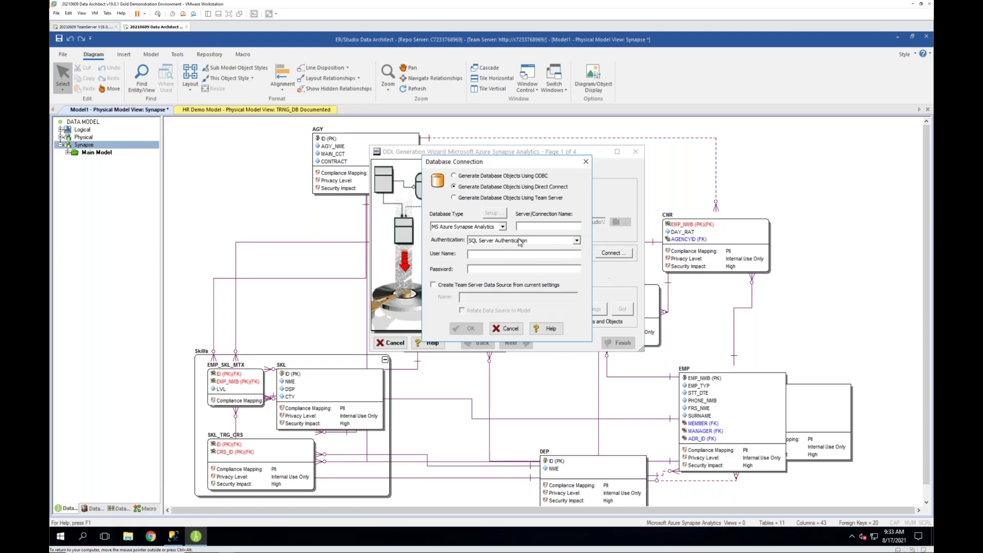
left_click(577, 240)
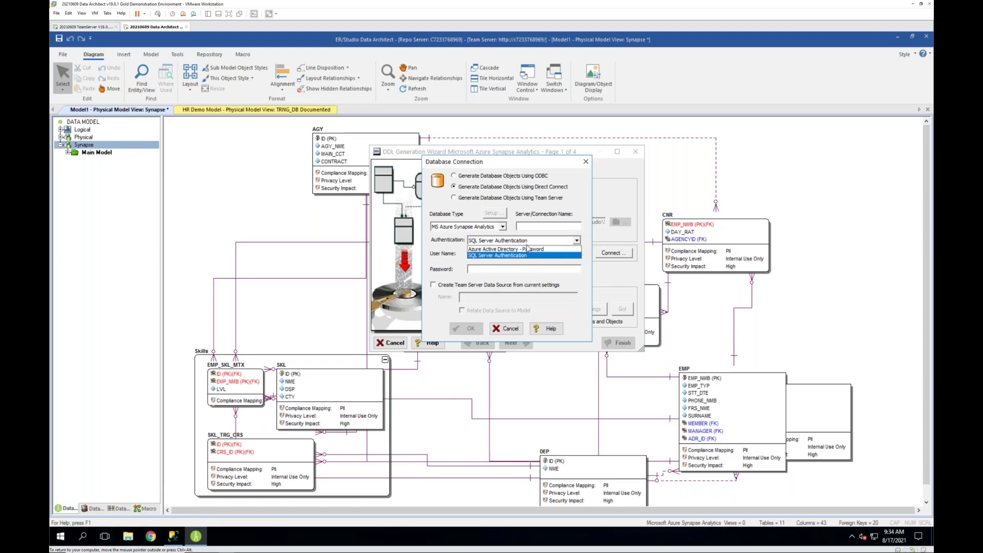
left_click(579, 274)
left_click(479, 254)
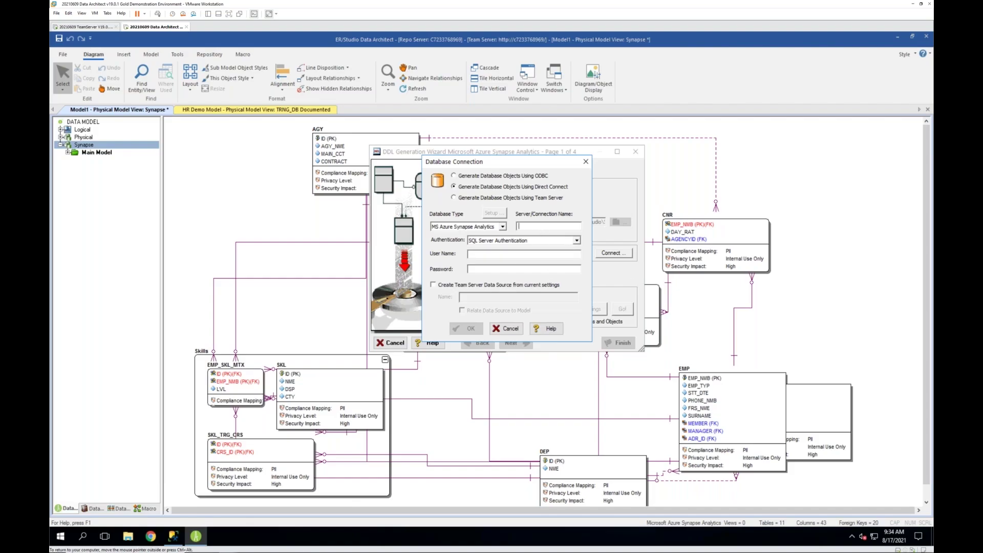
- Paste the Azure server address as the connection name, cancel the database connection and abandon the DDL generation
right_click(541, 229)
left_click(568, 268)
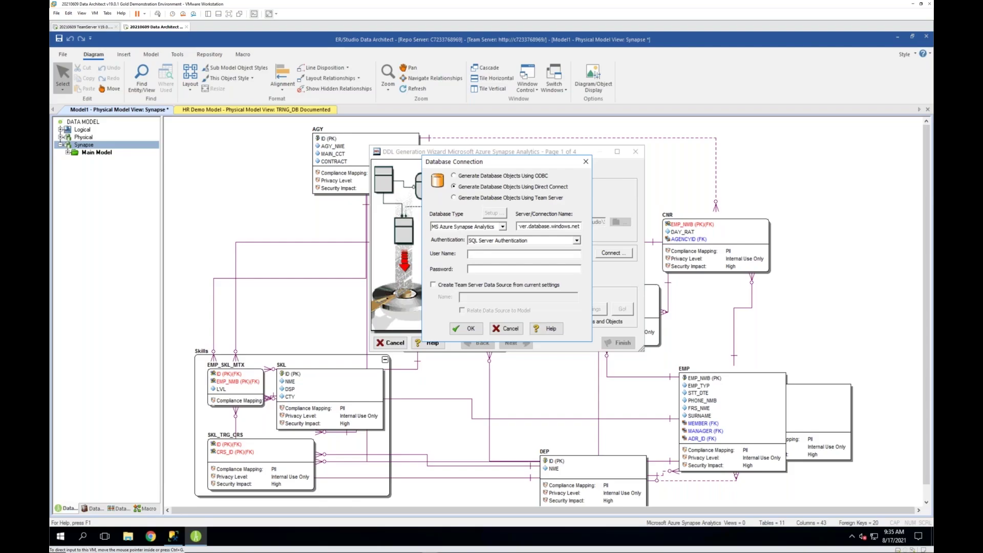
left_click(512, 329)
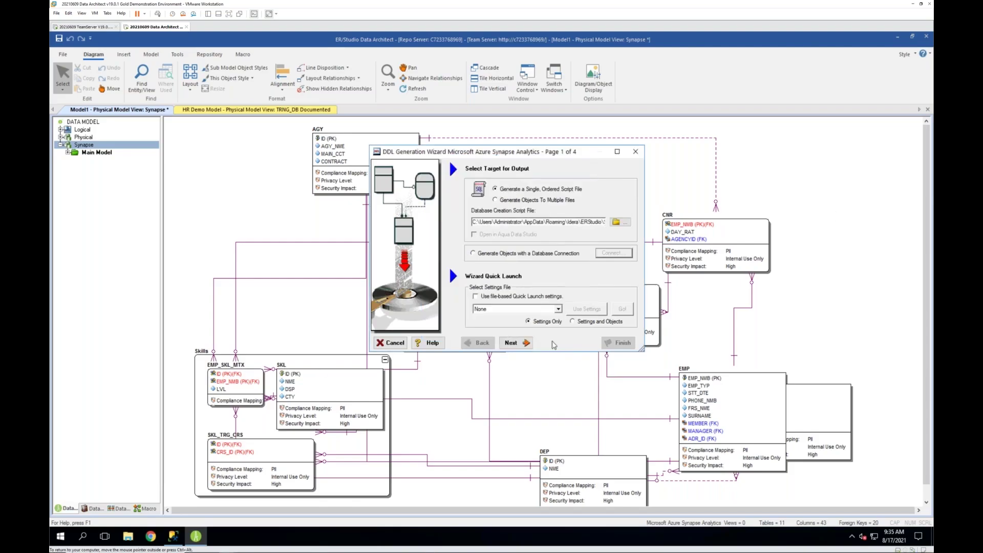
left_click(399, 348)
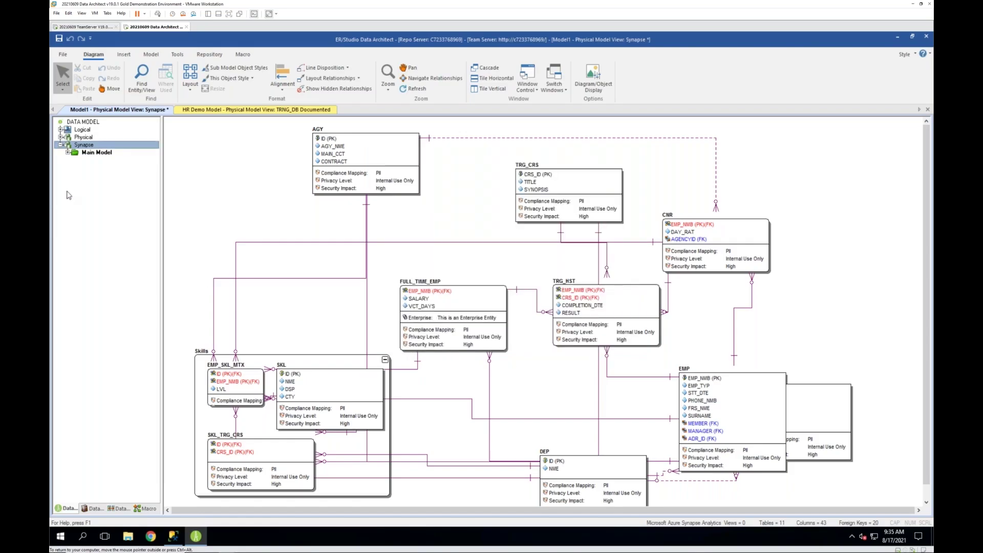
- Expand the Physical and Synapse main models in Model1 to compare their object types, briefly viewing HR Demo Model in between
left_click(60, 137)
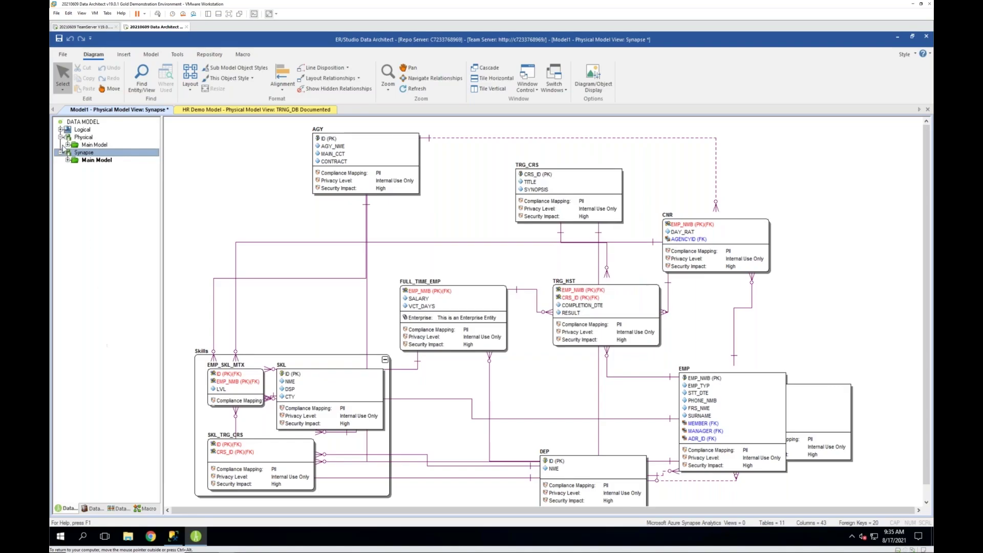
left_click(68, 145)
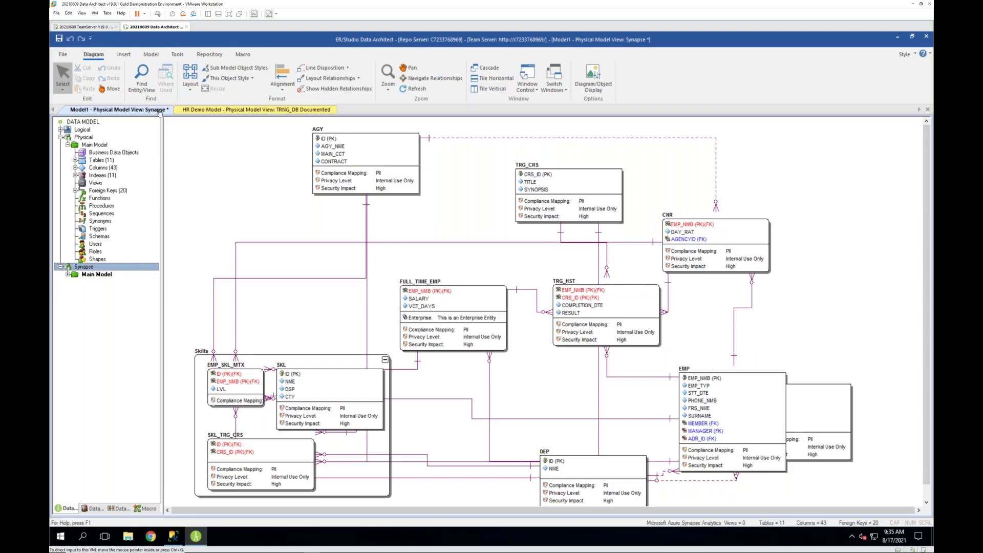
left_click(211, 110)
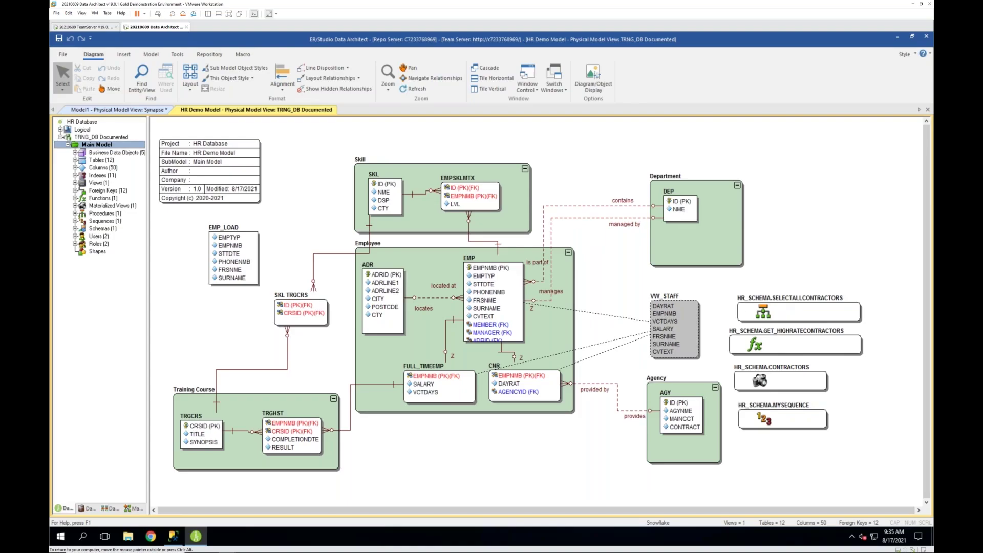
left_click(105, 109)
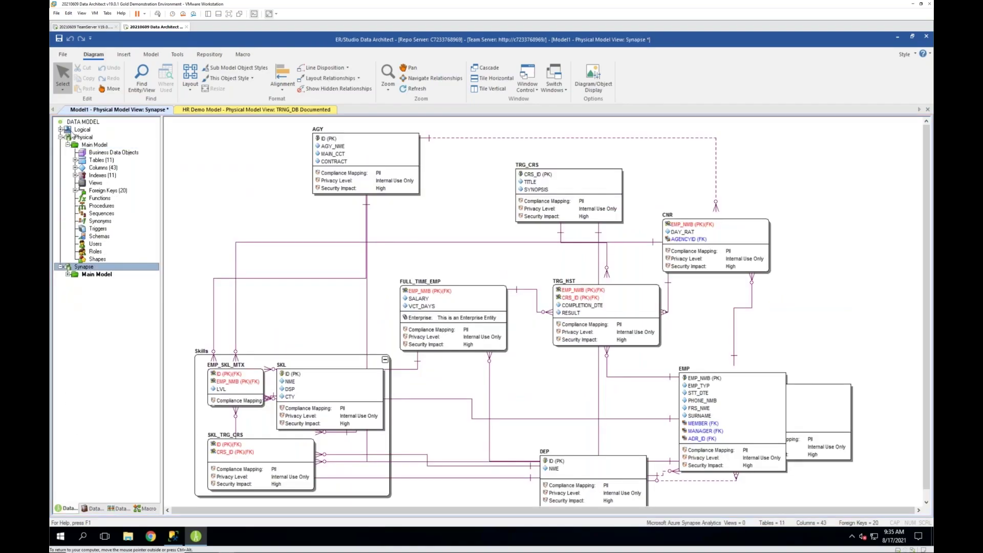
left_click(83, 137)
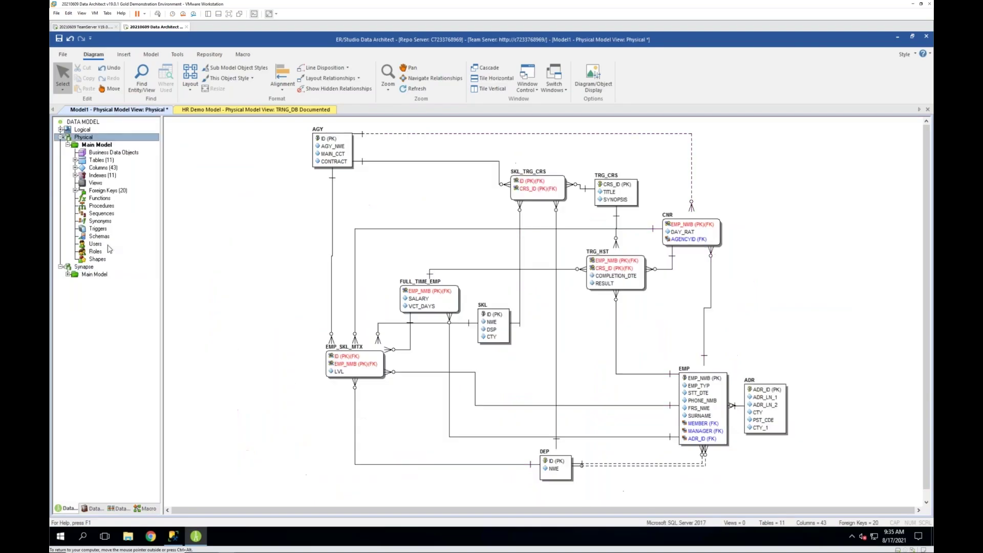
left_click(68, 275)
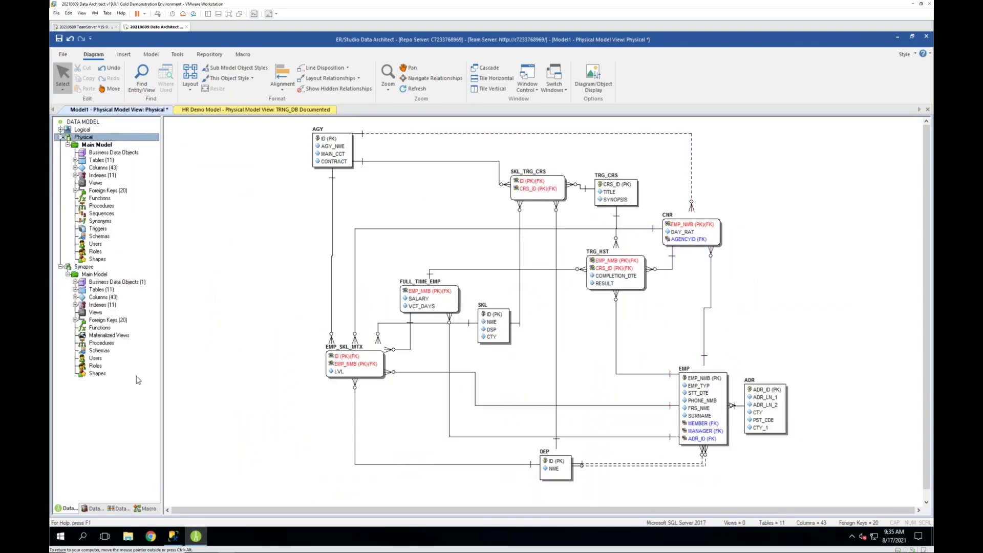
- Start a new function in the Synapse model, examine its schema choices, SQL and description areas, and discard it
left_click(98, 328)
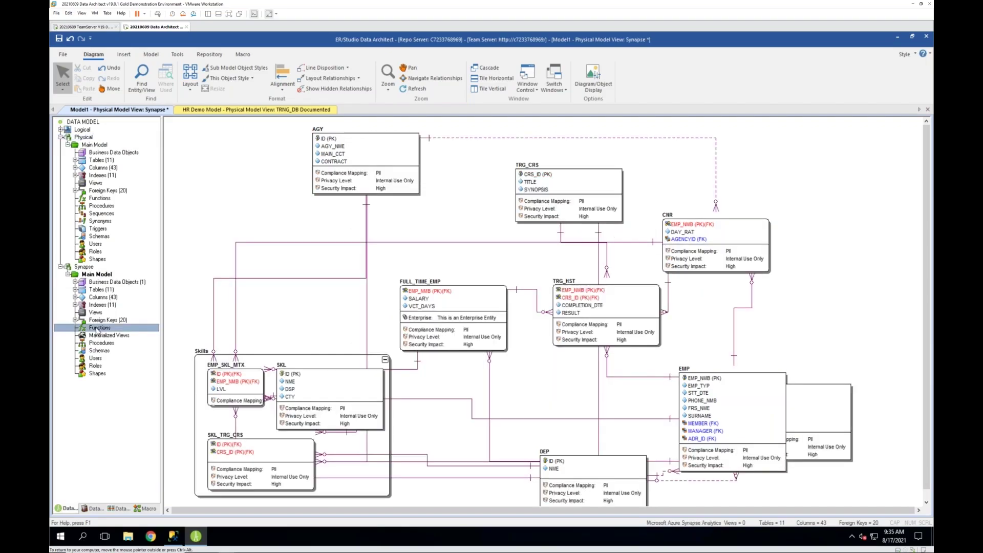
right_click(97, 330)
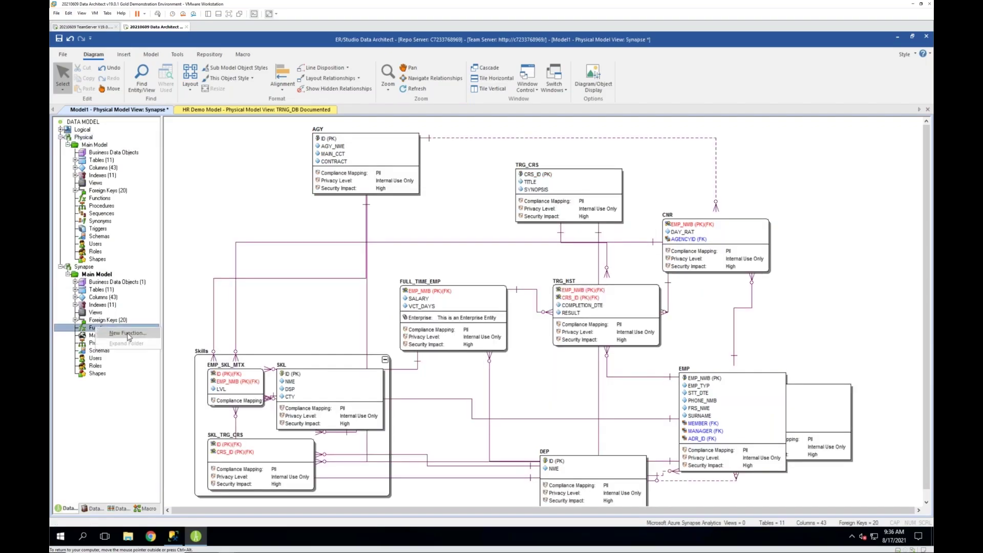
left_click(129, 333)
left_click_drag(450, 171, 481, 175)
left_click(595, 210)
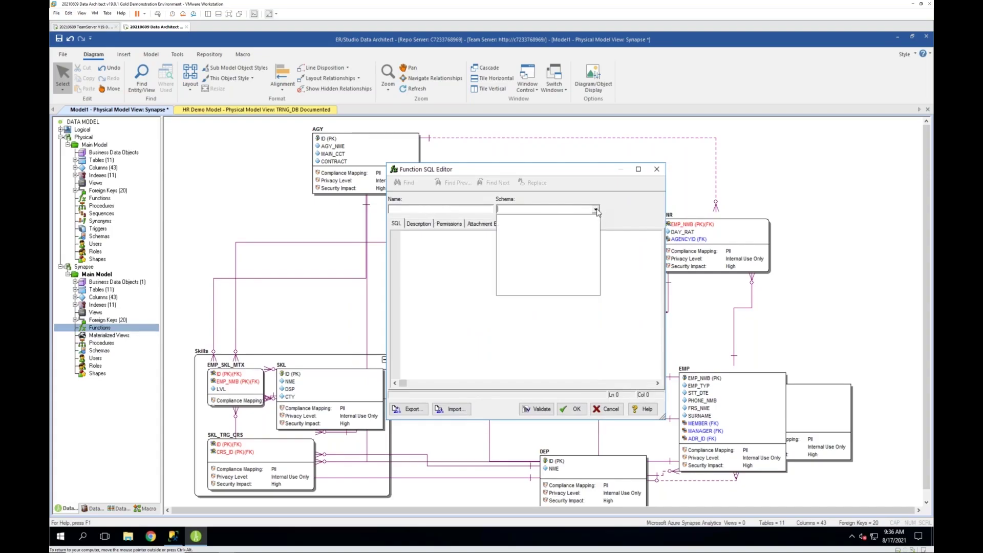
left_click(596, 210)
left_click(491, 278)
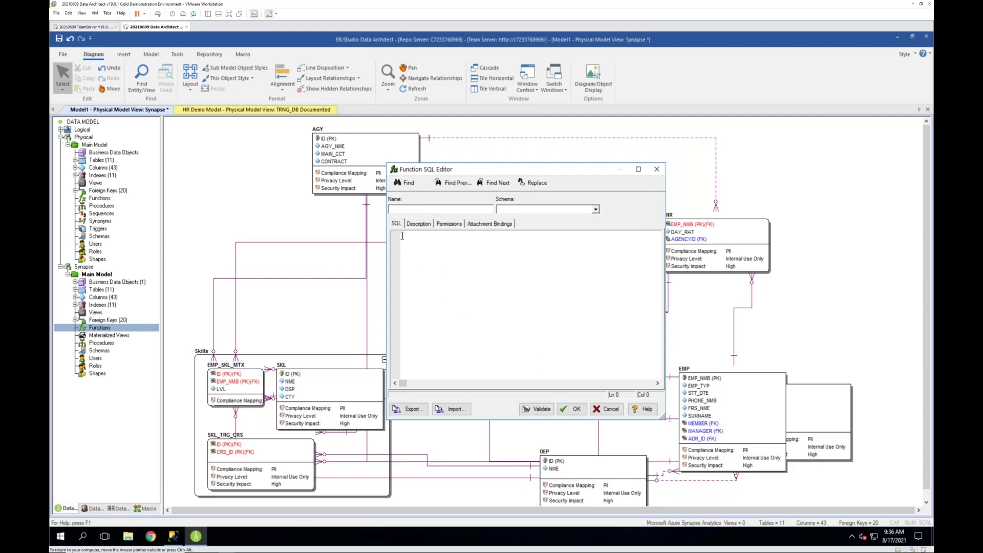
left_click(415, 227)
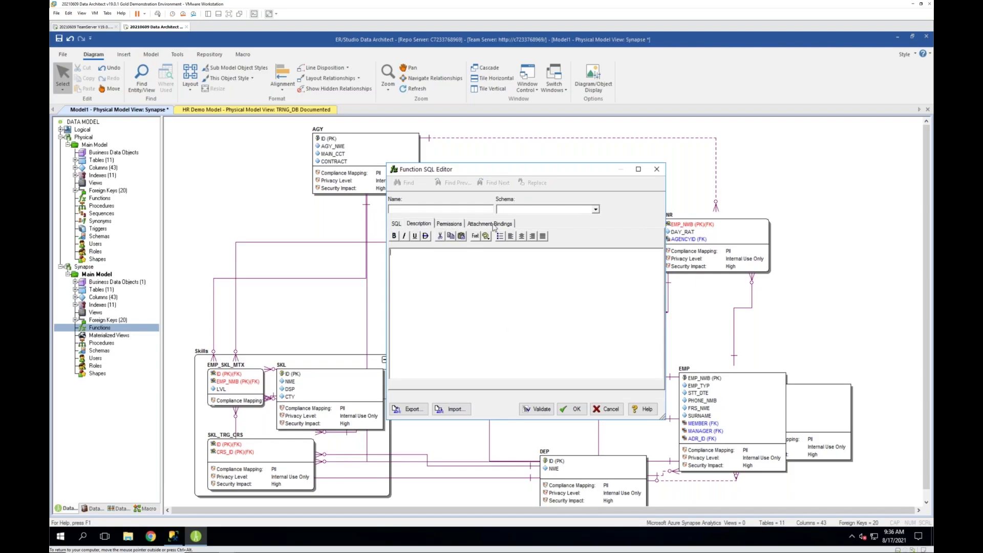
left_click(397, 224)
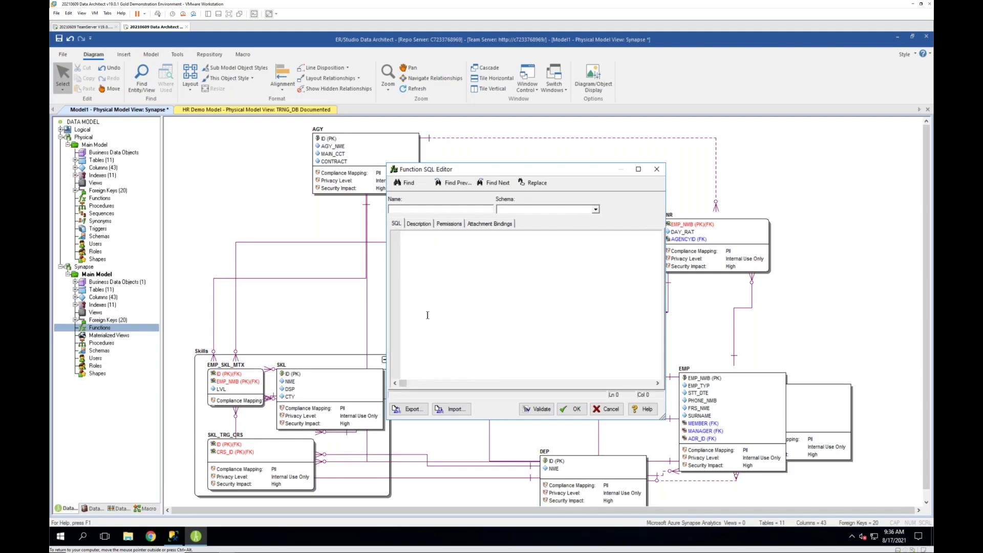
left_click(611, 409)
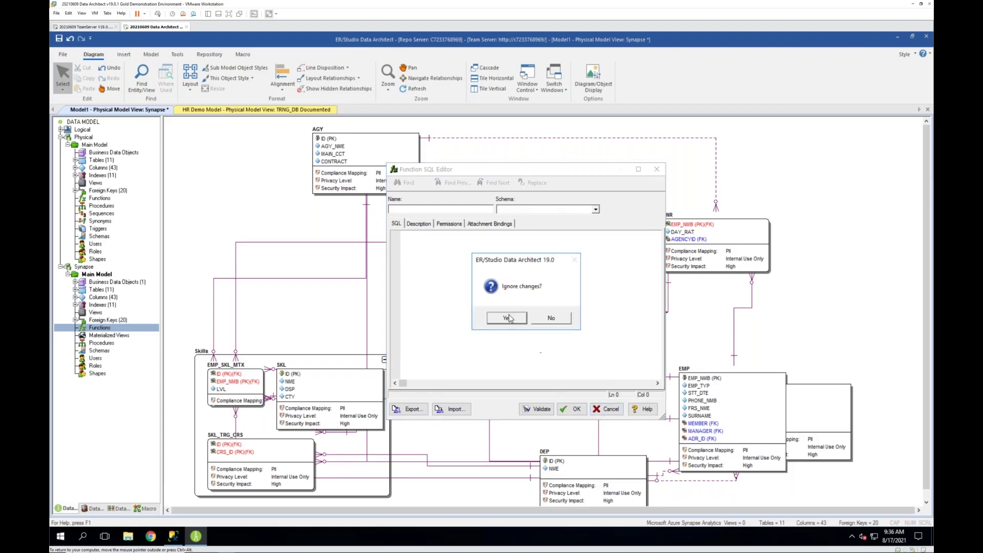
left_click(507, 318)
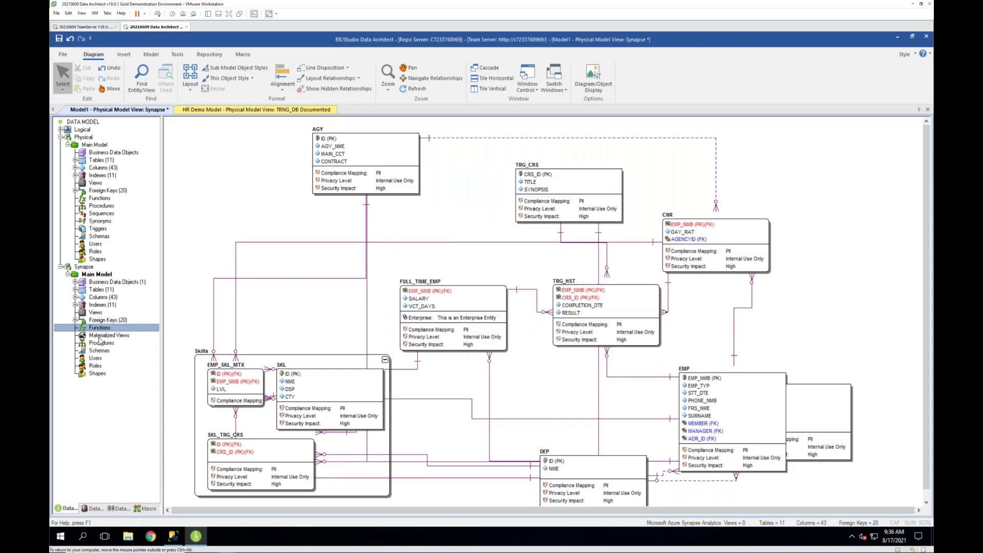
- Try to create a procedure without a name in the Synapse model, and cancel its SQL editor
left_click(99, 343)
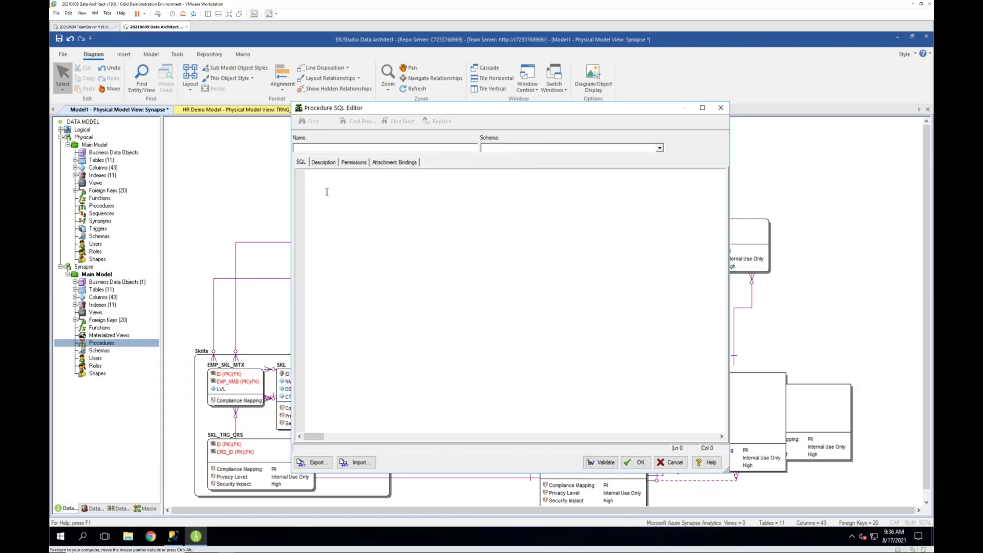
left_click(637, 462)
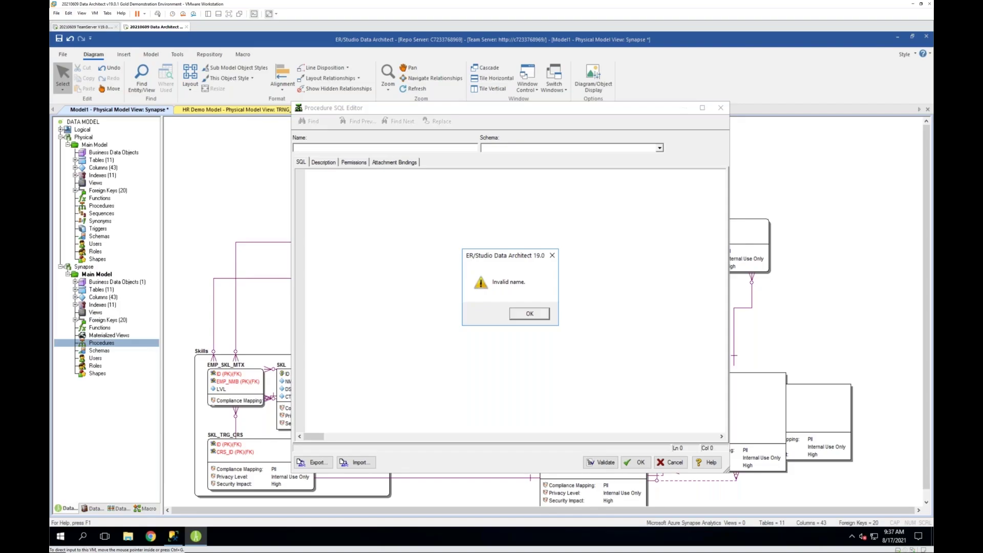
left_click(535, 317)
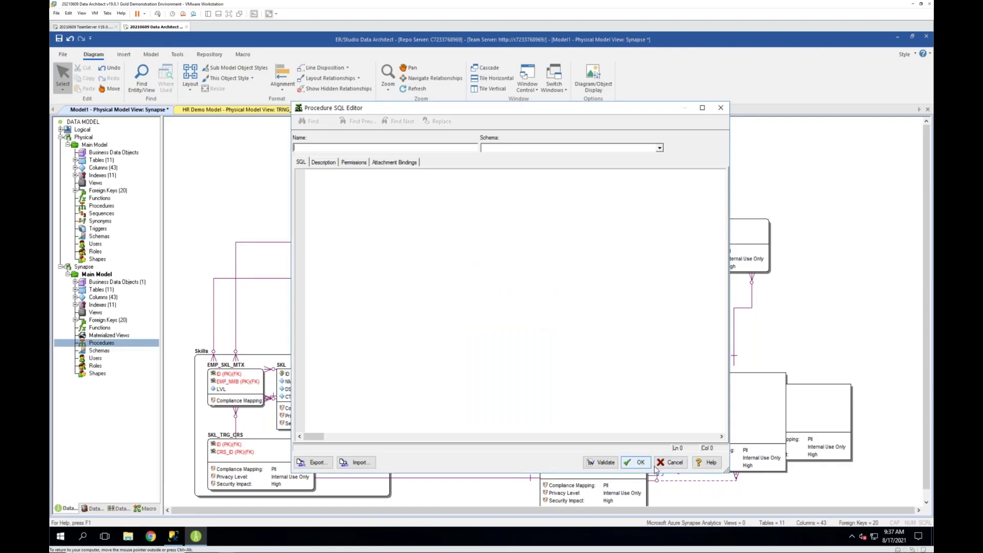
left_click(670, 462)
- Review the FULL_TIME_EMP table's attachment bindings, storage settings and DDL script in the Synapse model, and close the table editor
double_click(450, 318)
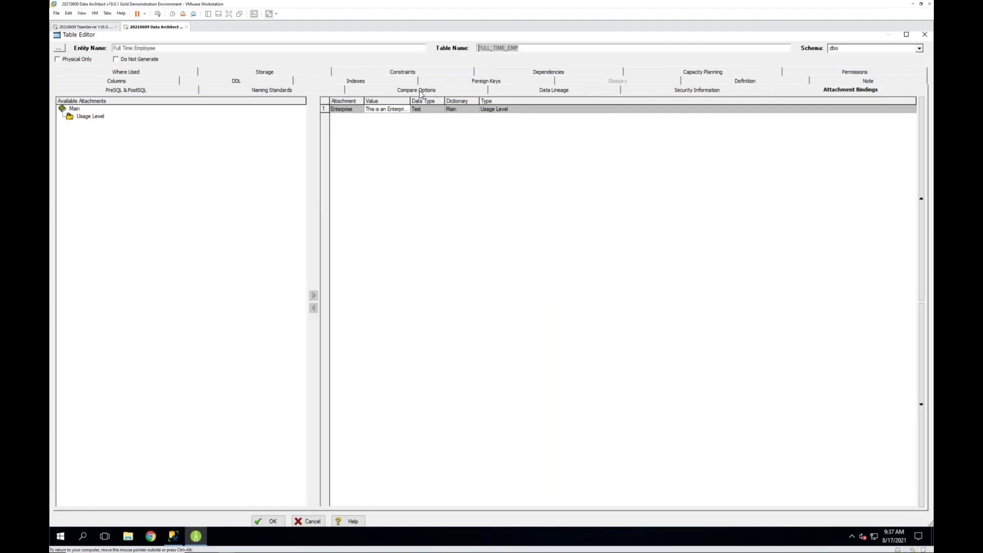
left_click(284, 72)
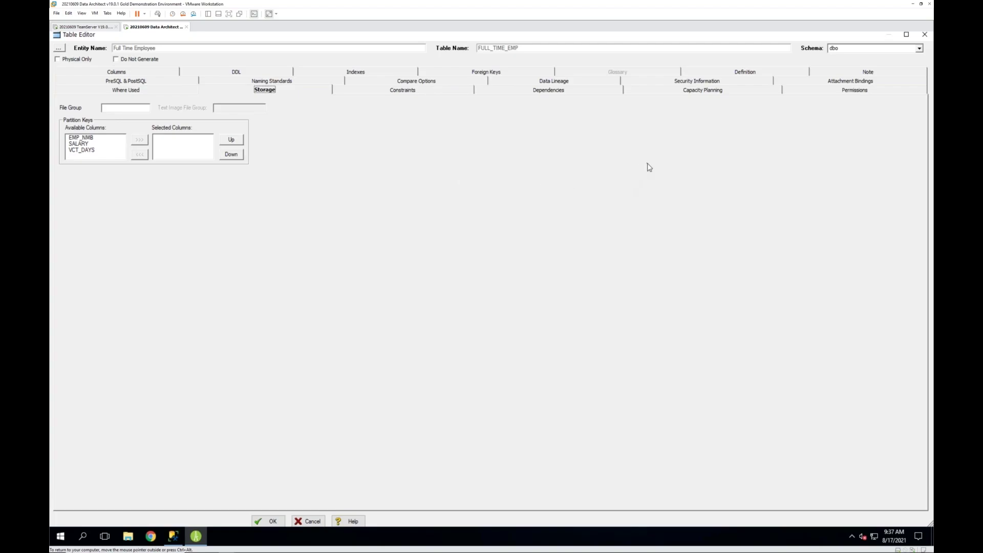
left_click(251, 72)
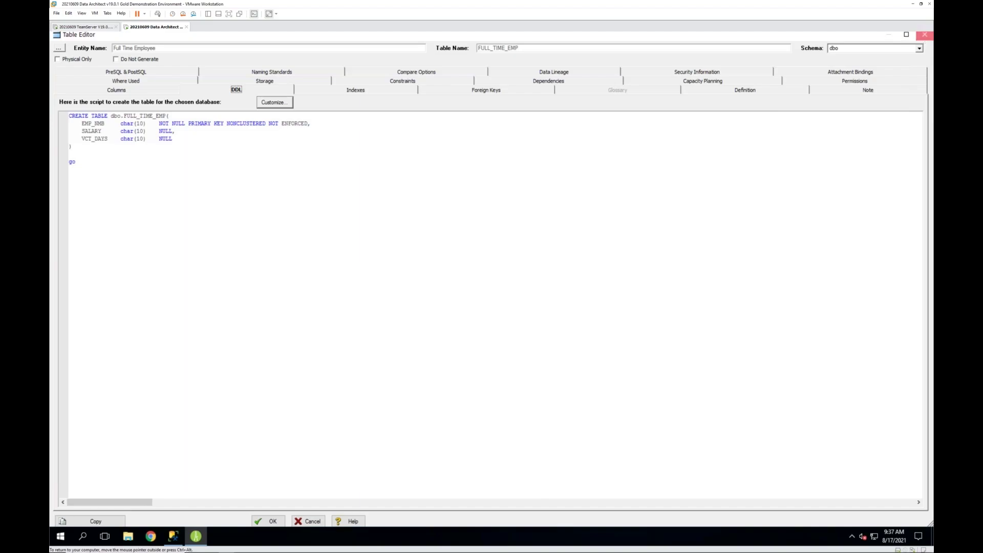
left_click(924, 35)
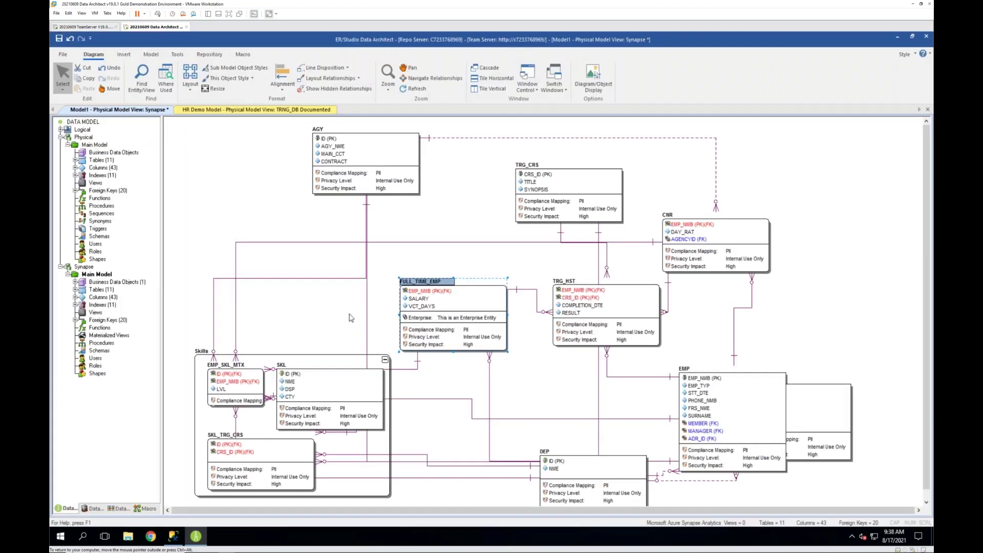
- Start database generation for the Synapse main model, targeting objects through a database connection, and open the connection settings
left_click(87, 276)
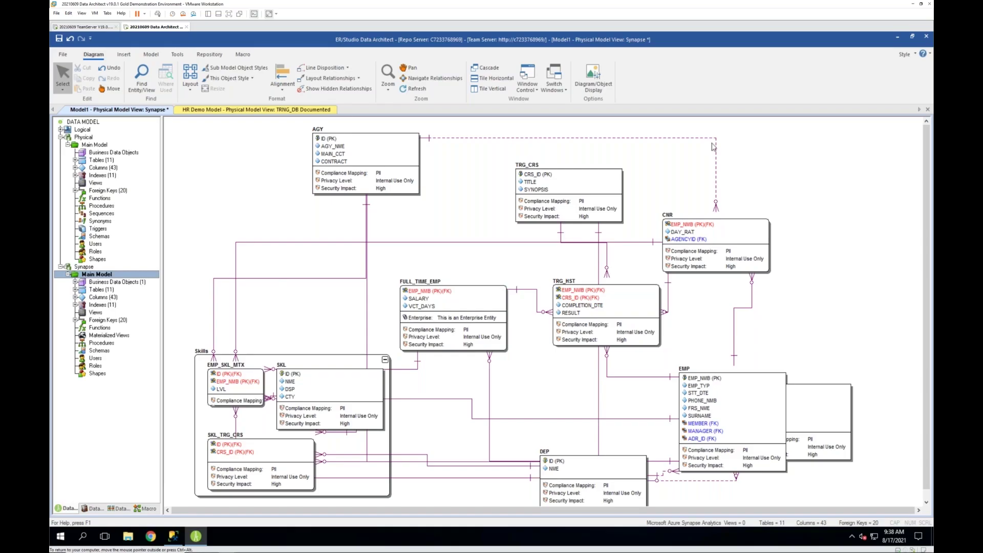
right_click(95, 277)
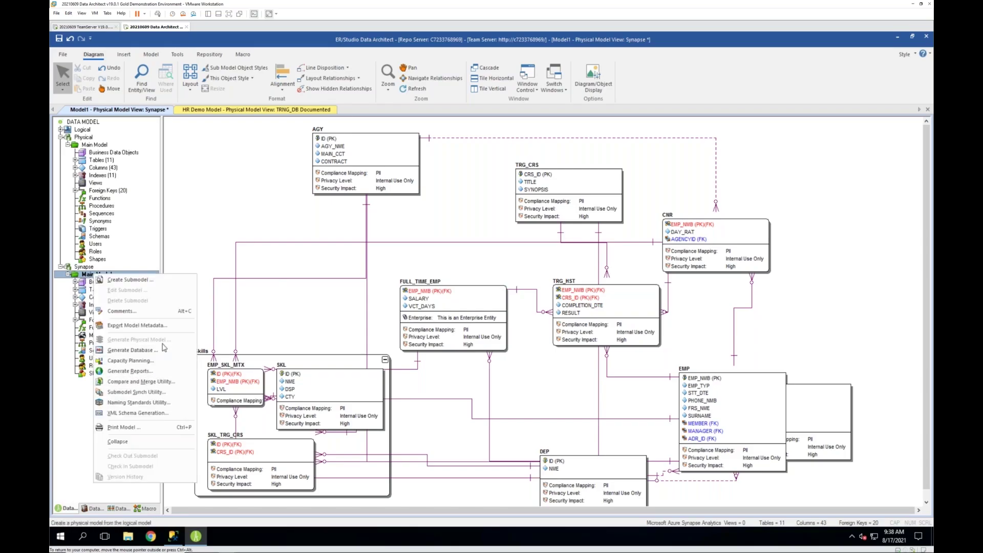
left_click(143, 350)
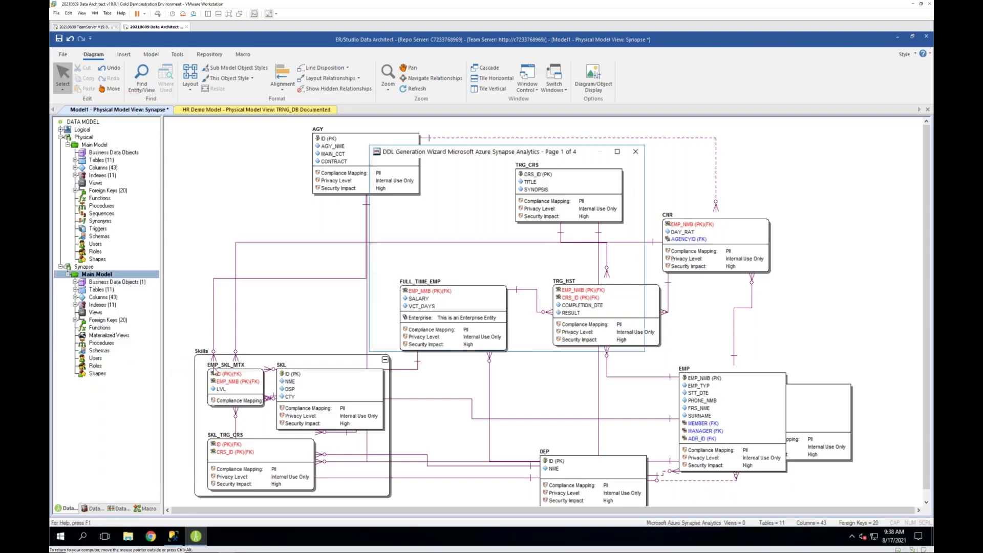
mouse_move(504, 153)
left_mouse_down()
mouse_move(552, 154)
mouse_move(549, 162)
left_mouse_up()
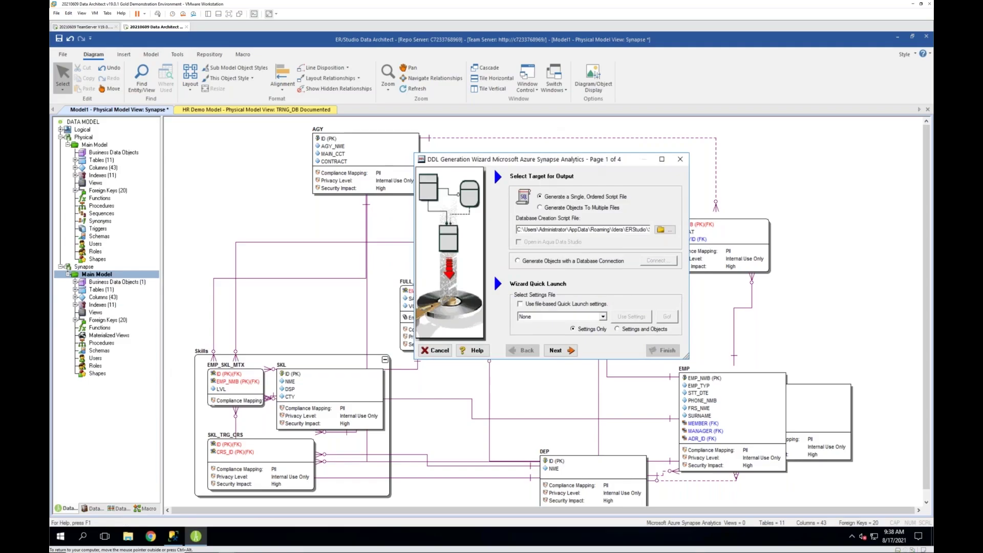
left_click(530, 261)
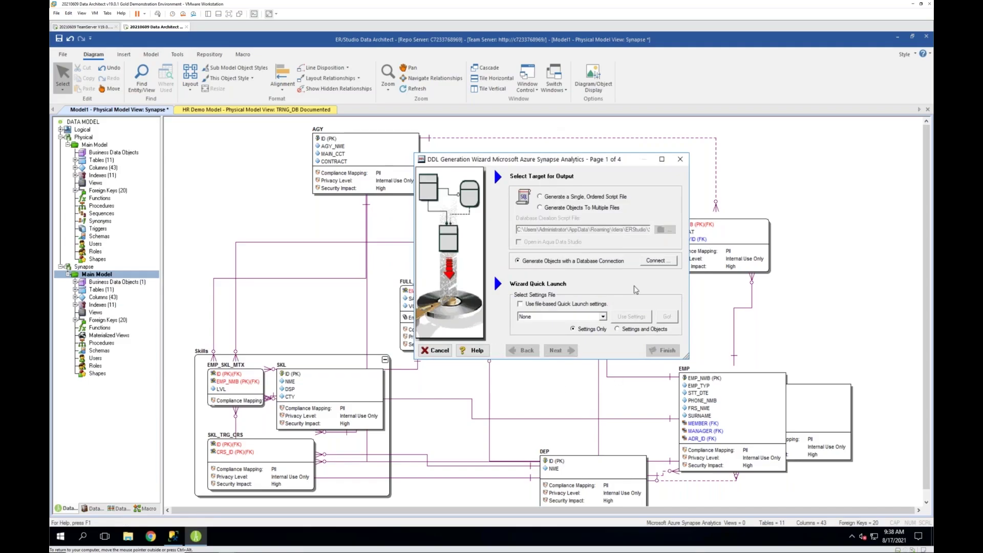
left_click(659, 261)
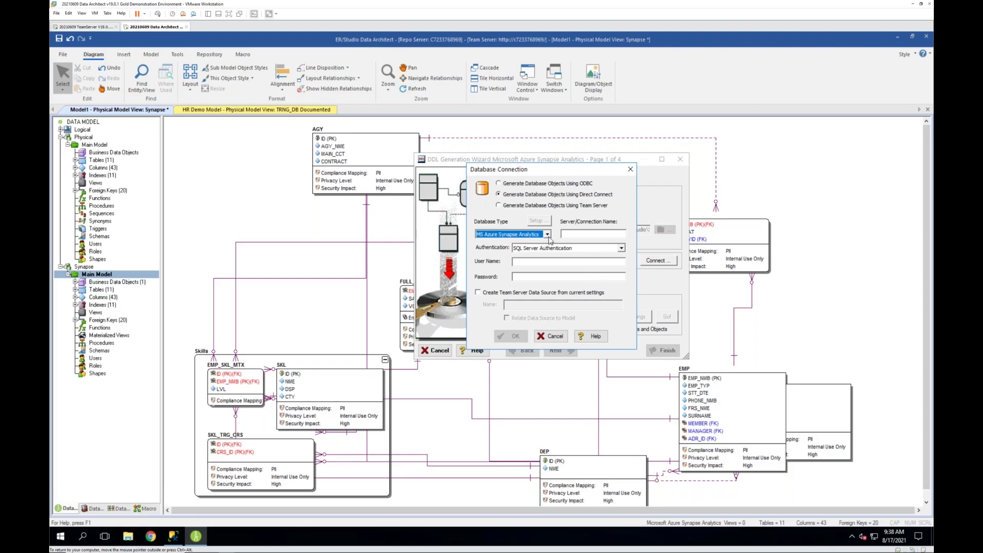
- Connect directly to the MS Azure Synapse Analytics server qe-server.database.windows.net, with user name adminuser and the account password
left_click(586, 234)
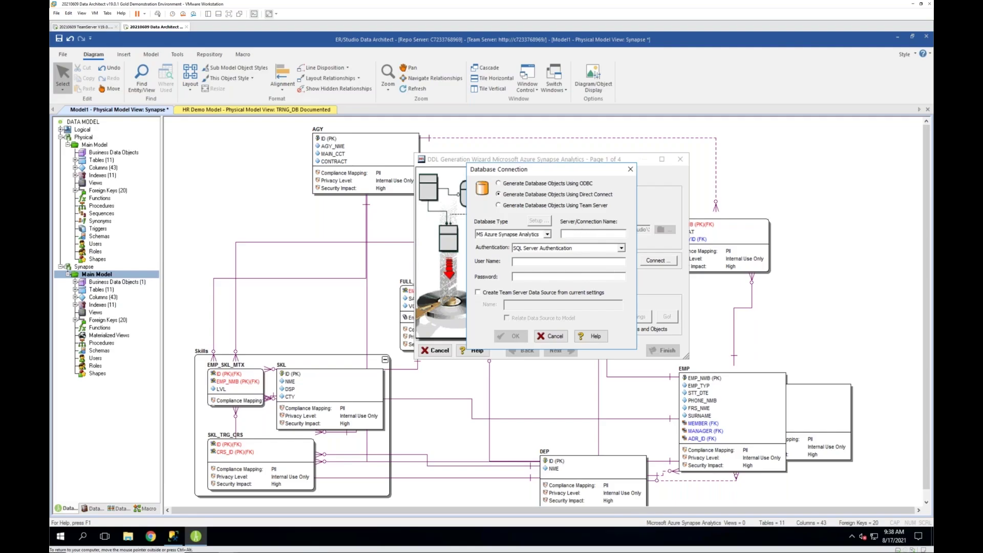
right_click(574, 231)
left_click(604, 272)
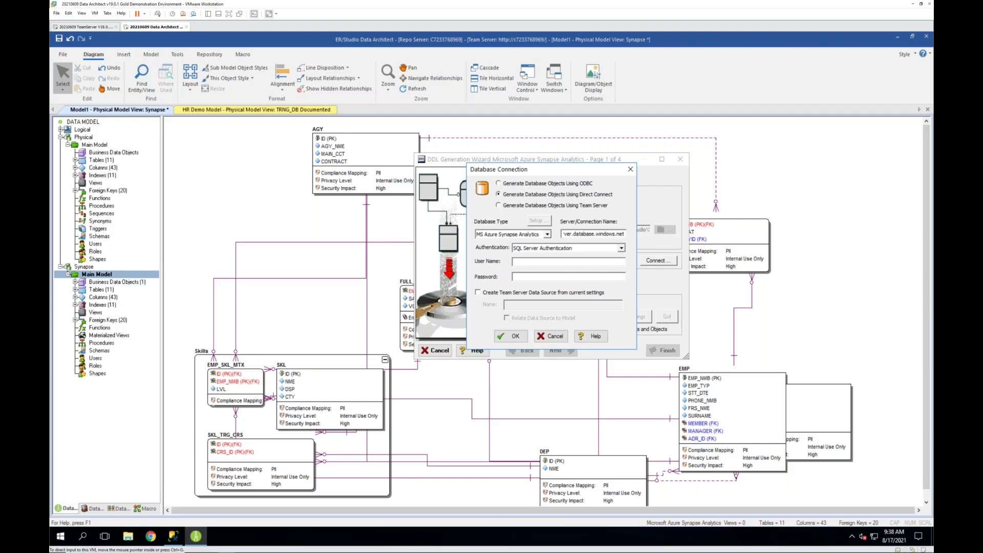
left_click(517, 261)
type("adminuser")
left_click(555, 277)
type("*******")
left_click(509, 337)
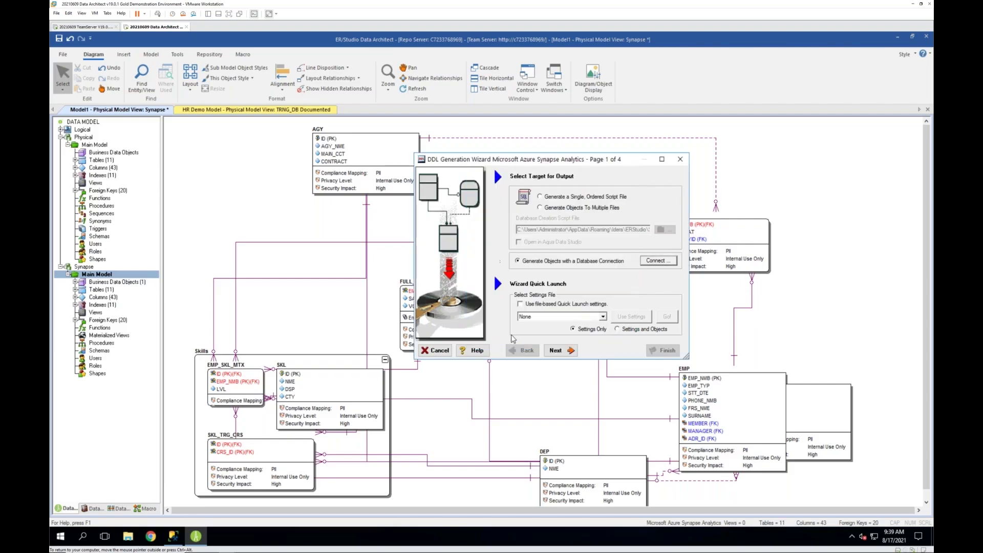
- Check the ERStudio19 database in SQL Server Management Studio, and select it as the existing Azure Synapse database for the generation
left_click(556, 351)
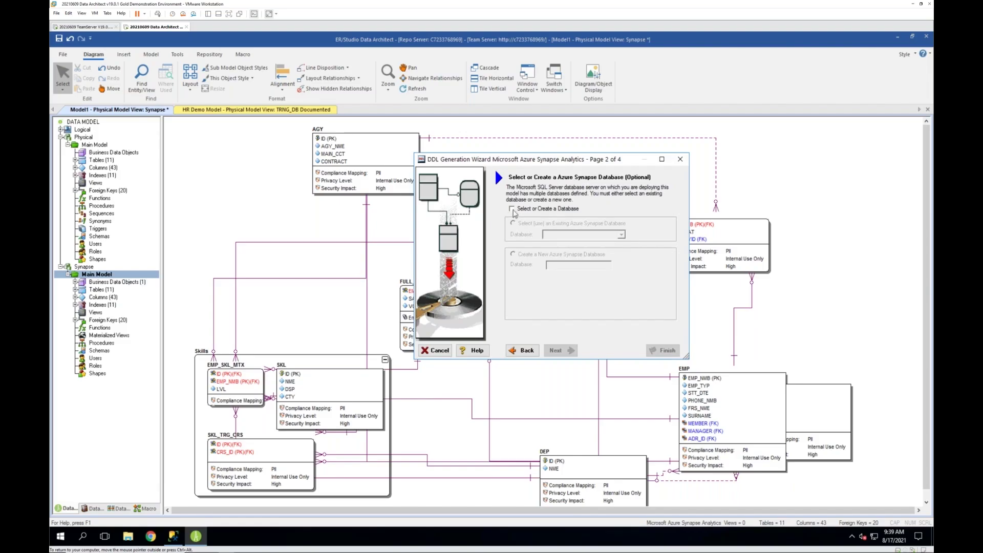
left_click(512, 210)
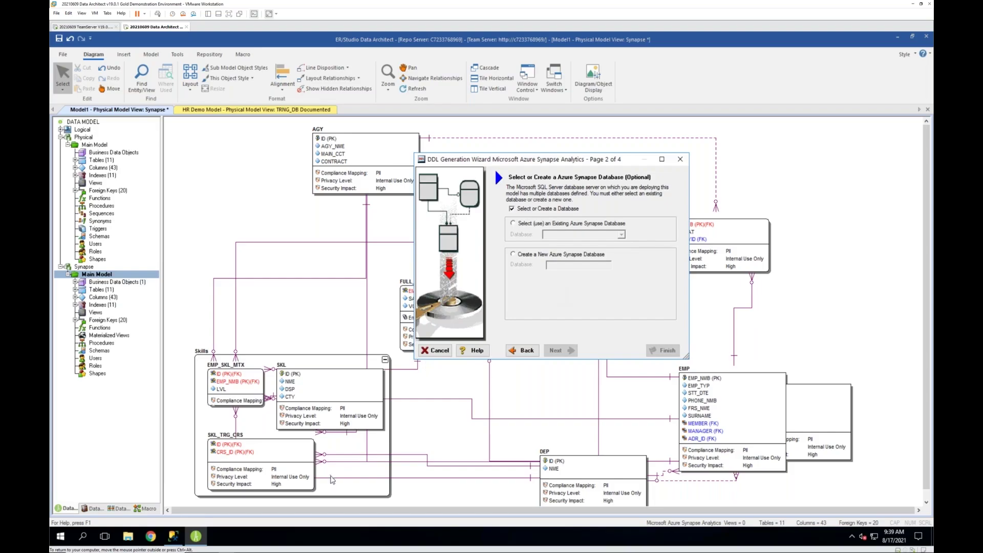
left_click(171, 536)
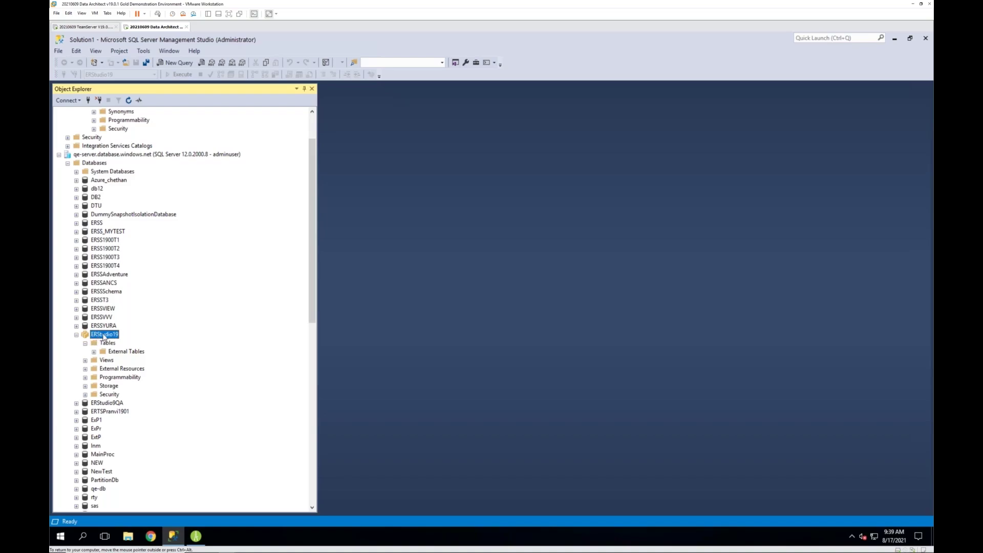
left_click(197, 535)
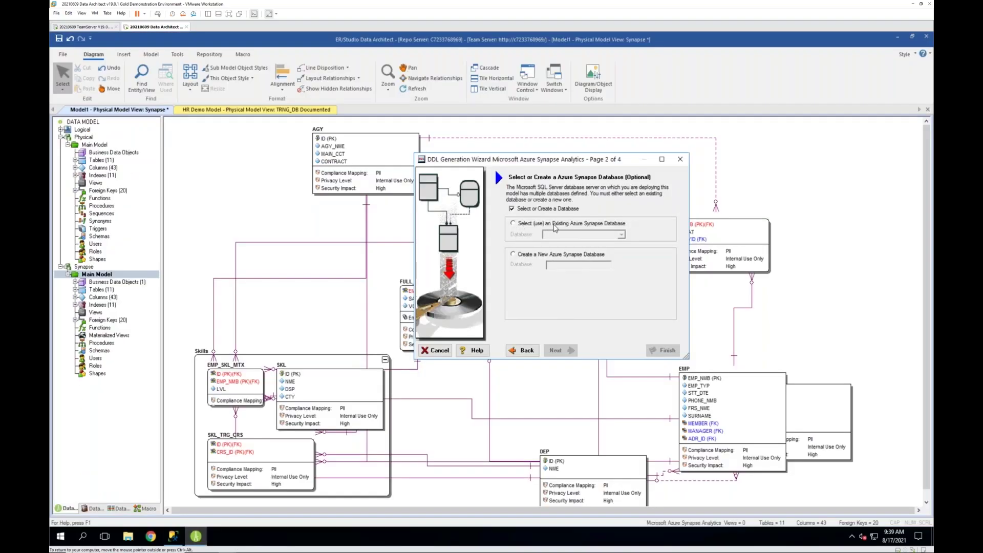
left_click(514, 225)
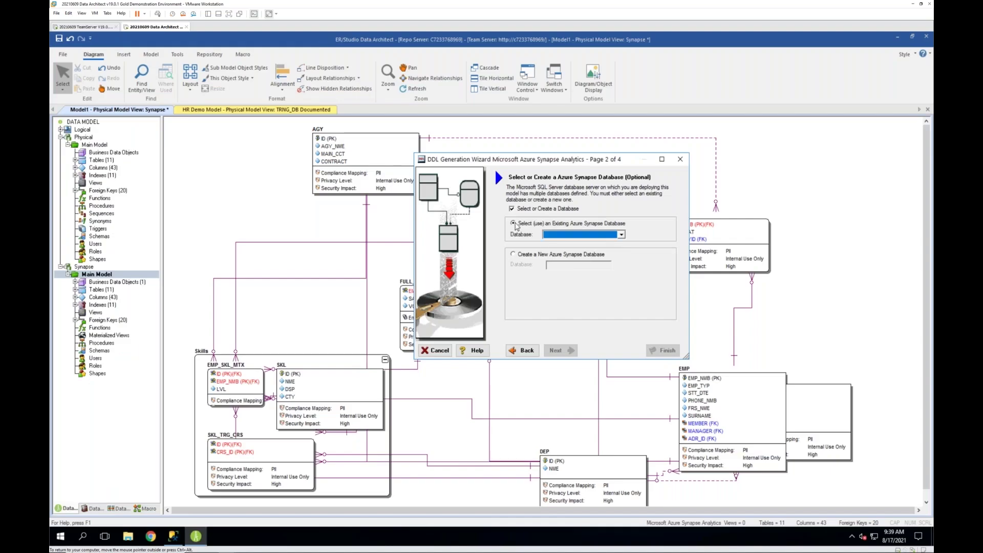
left_click(621, 234)
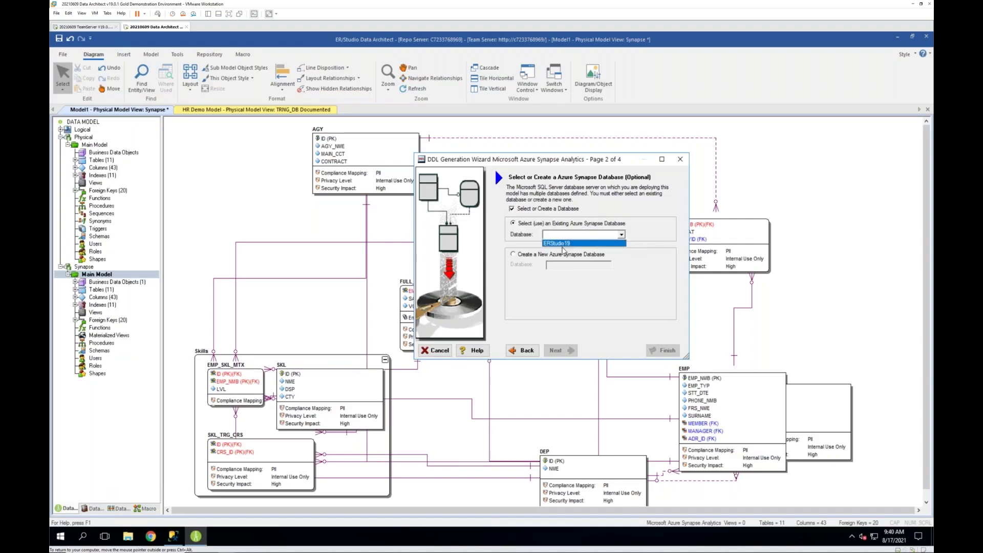
left_click(562, 245)
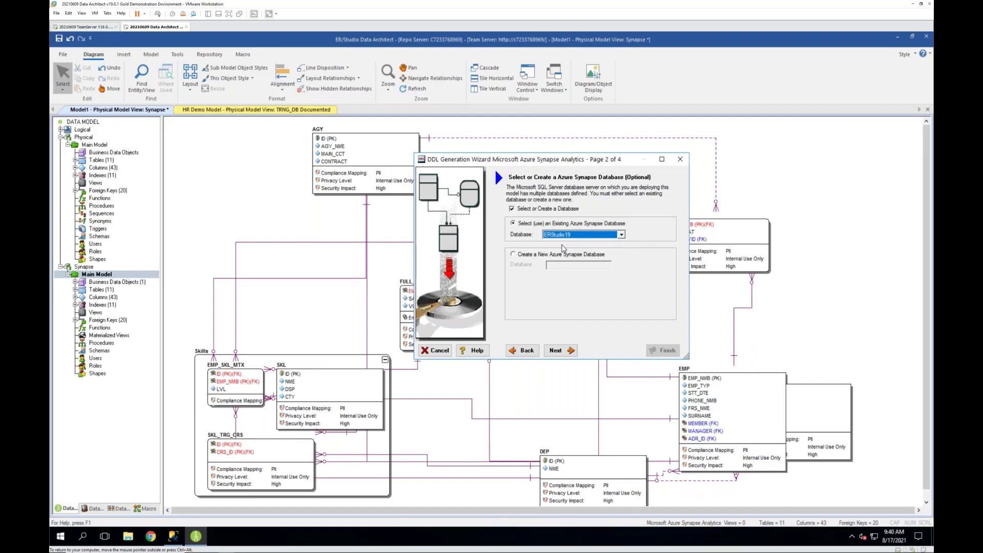
left_click(558, 350)
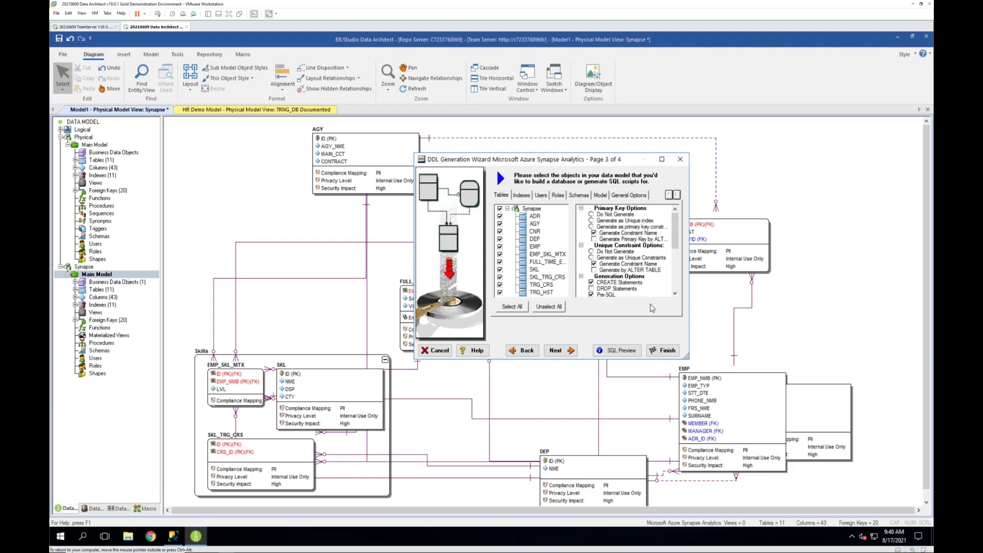
- Review the index, user and role generation options, and return to the table options
left_click(522, 195)
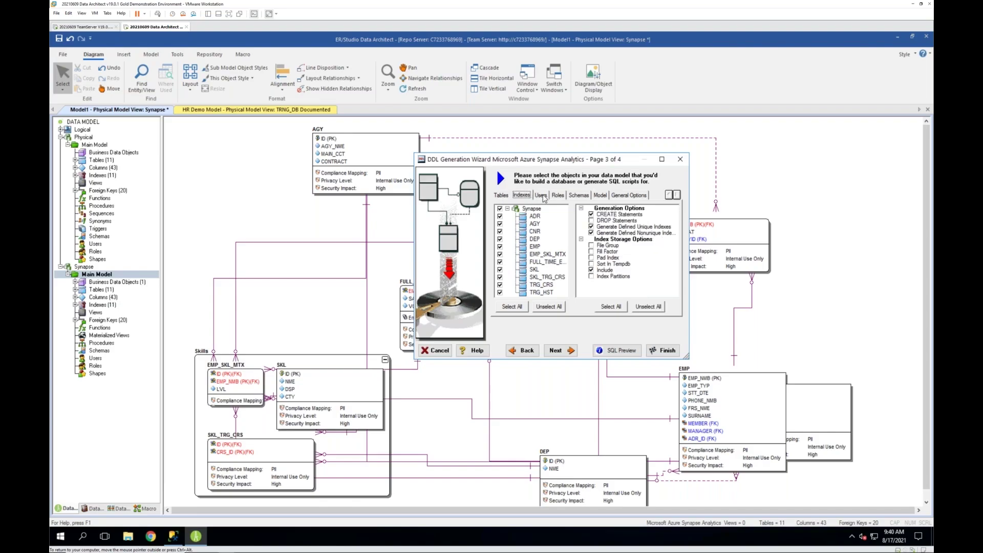
left_click(541, 195)
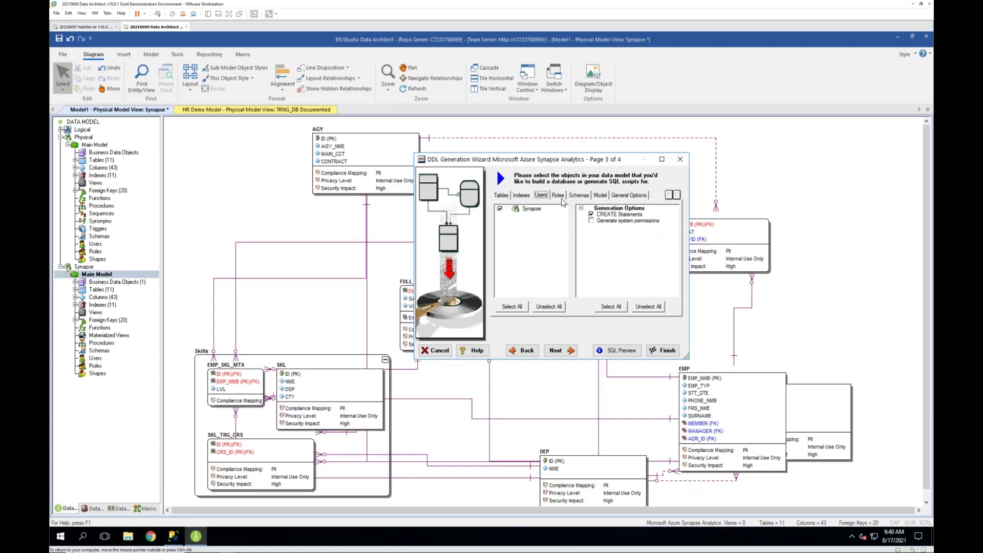
left_click(557, 195)
left_click(501, 196)
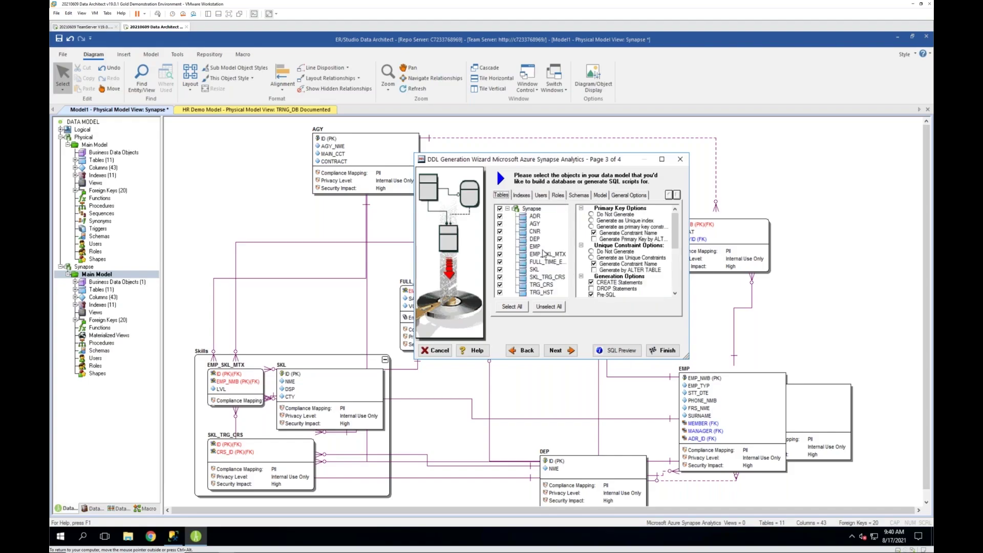
- Preview the generated SQL in an enlarged window, read the CREATE TABLE statements from ADR through EMP, and close the preview
left_click(623, 351)
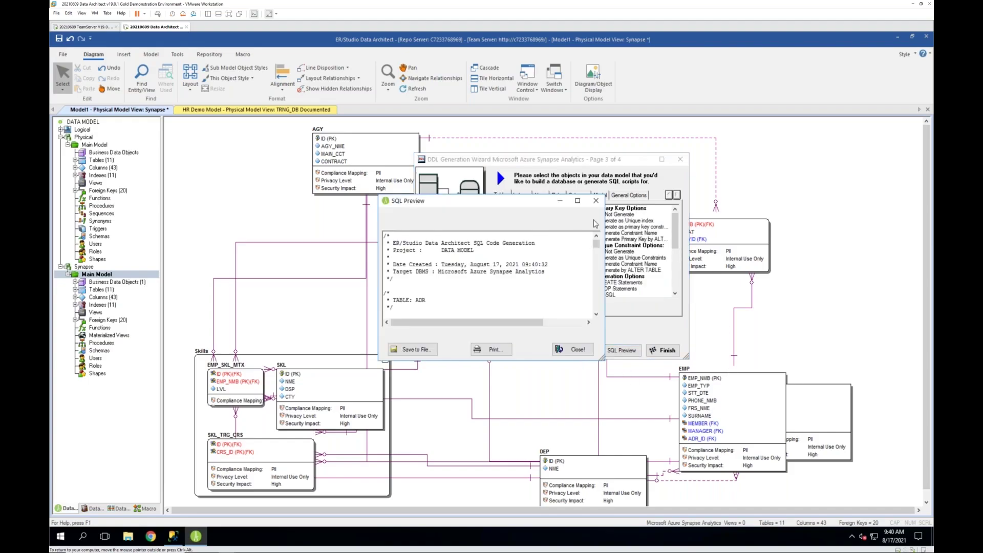
left_click_drag(378, 197, 177, 108)
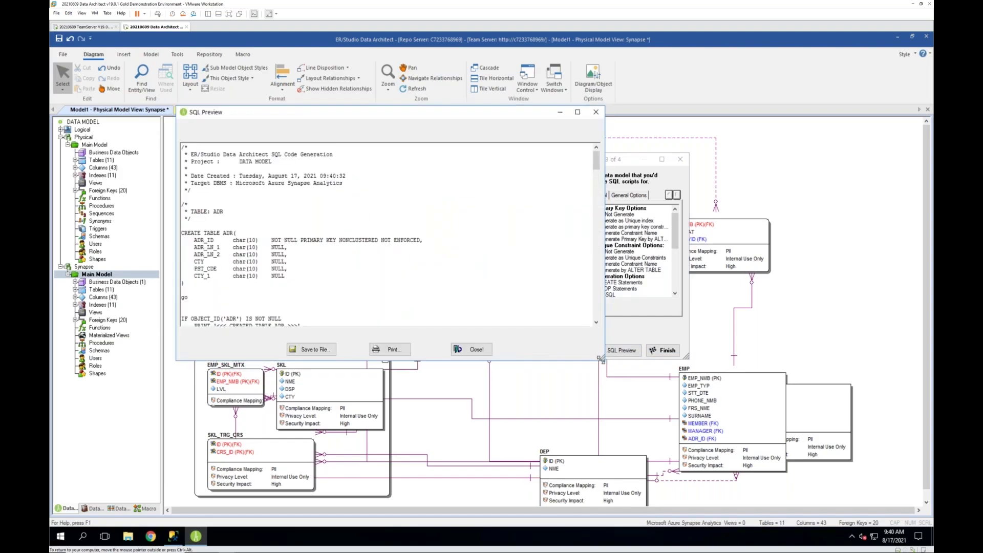
left_click_drag(601, 360, 746, 473)
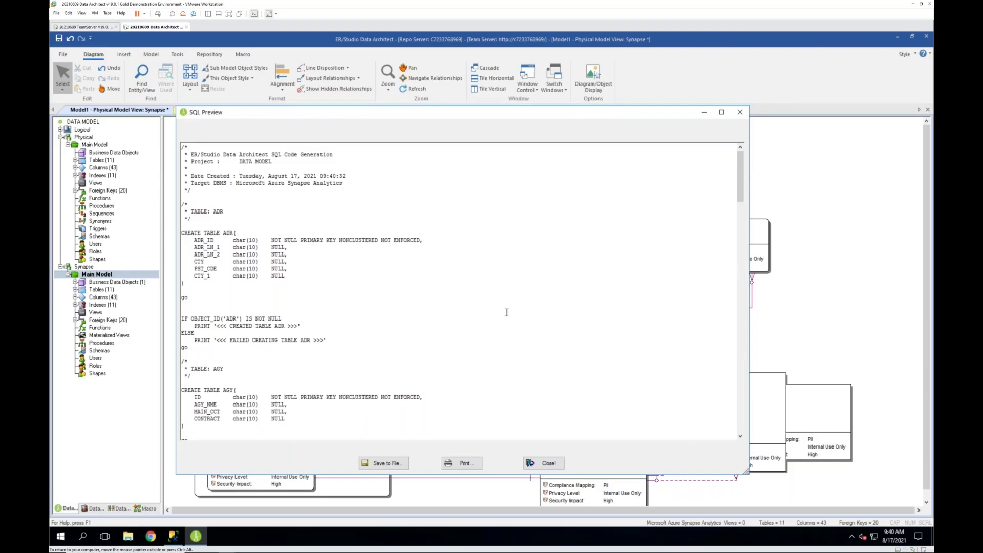
scroll(507, 312, "down", 4)
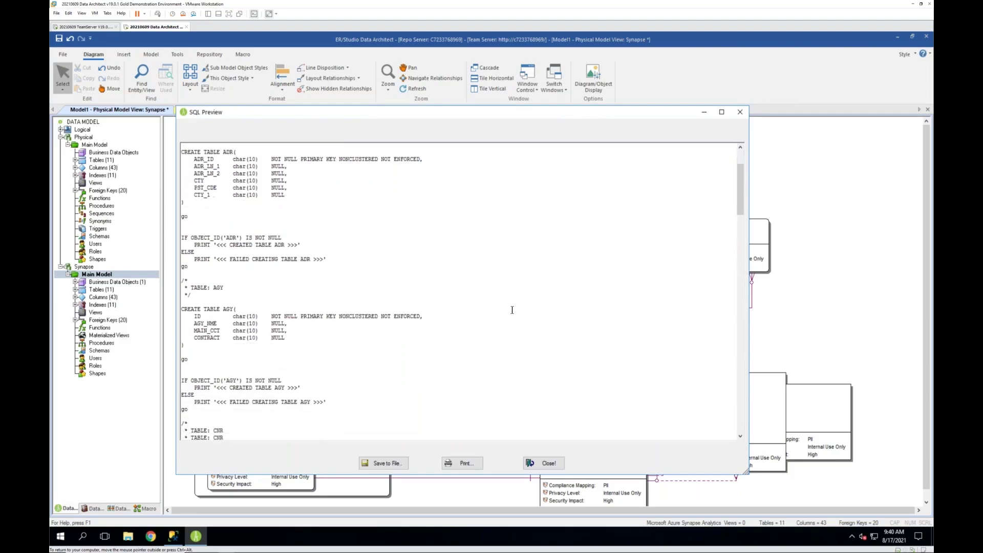
scroll(511, 310, "down", 7)
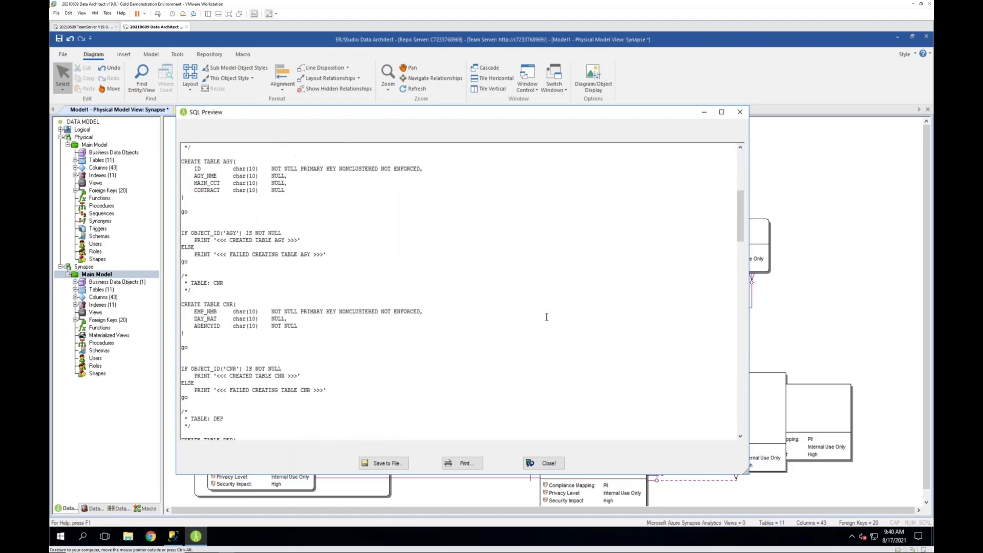
scroll(543, 318, "down", 8)
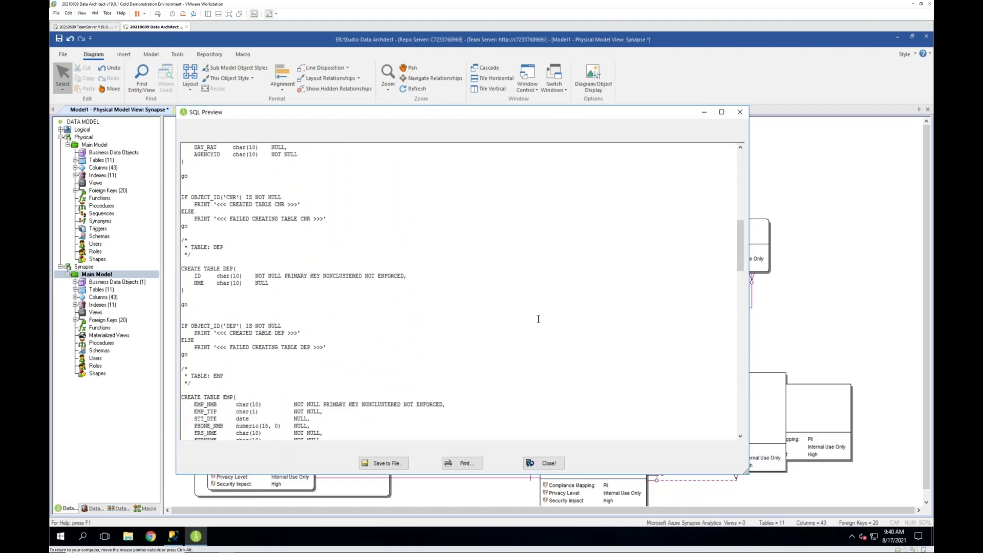
scroll(538, 319, "down", 4)
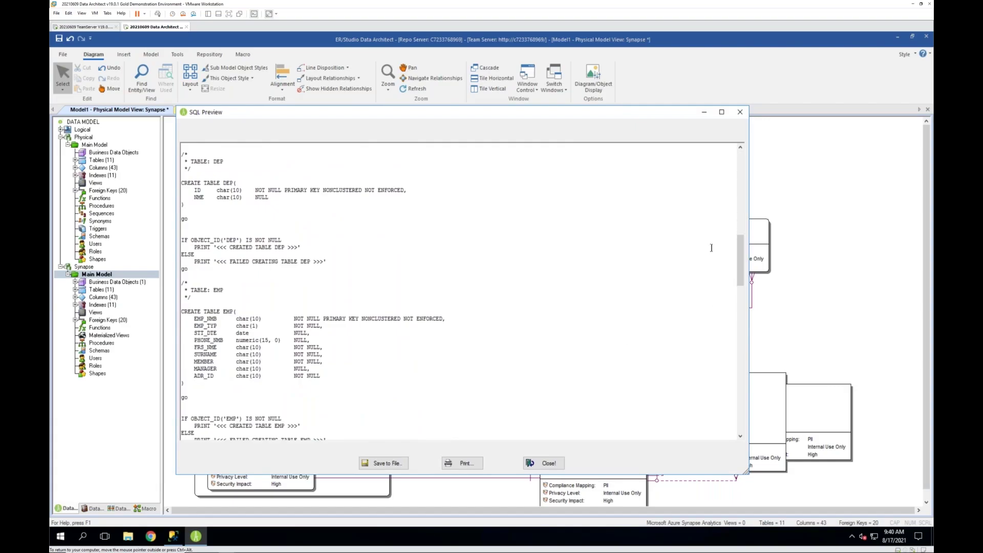
left_click(739, 113)
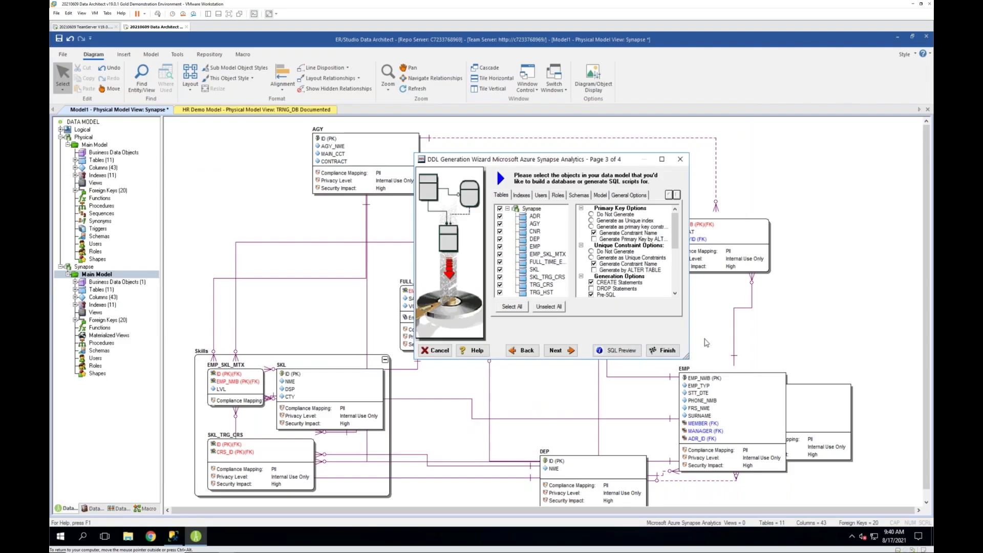
- Proceed to the generation summary, run the DDL generation for the Synapse model, and close the generation log
left_click(570, 351)
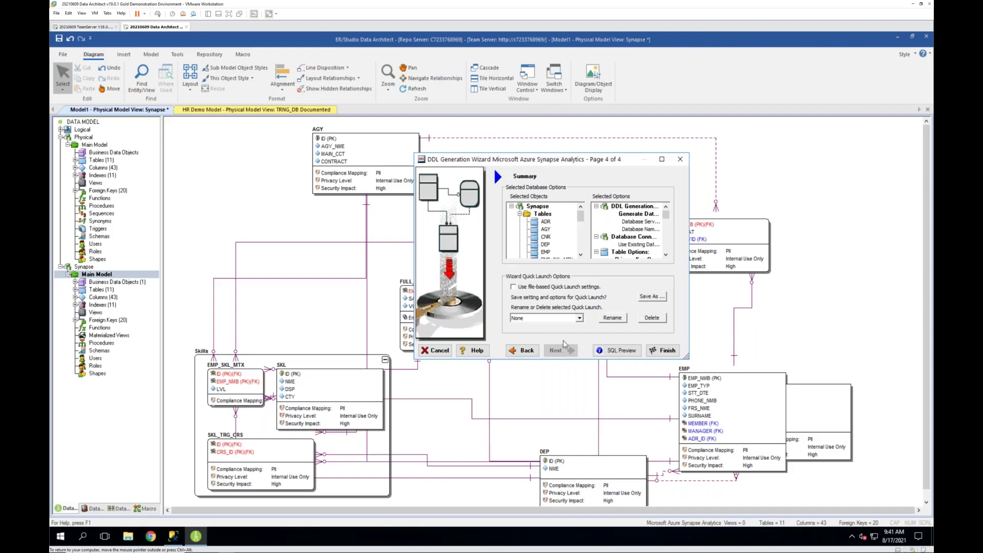
left_click(666, 350)
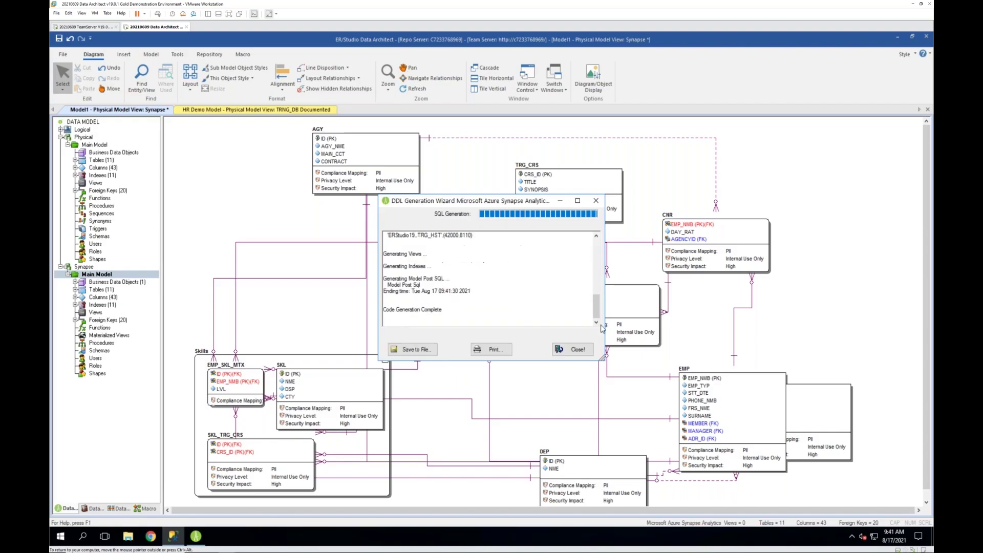
left_click(578, 352)
- Switch to SQL Server Management Studio, refresh ERStudio19 to check its generated tables, and return to ER/Studio Data Architect
left_click(173, 537)
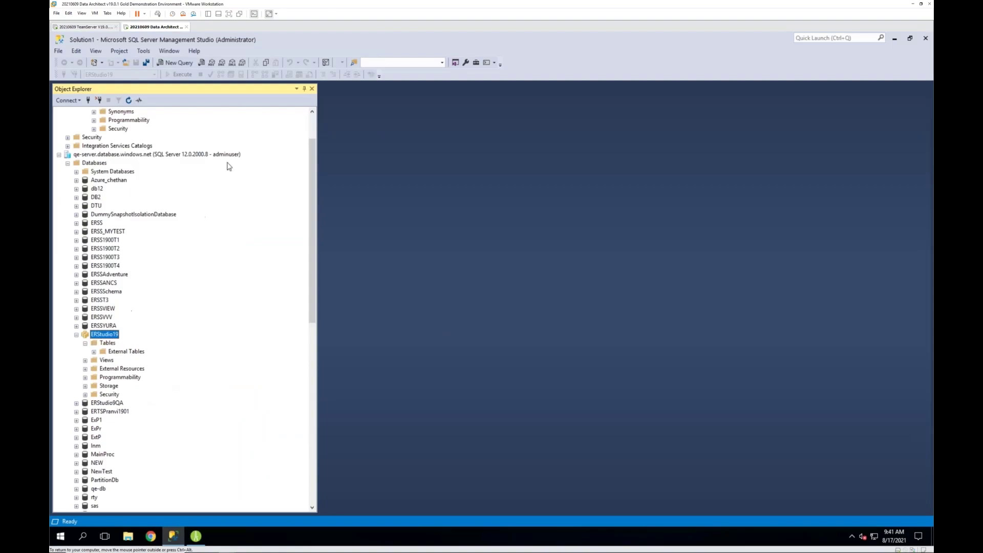
left_click(128, 100)
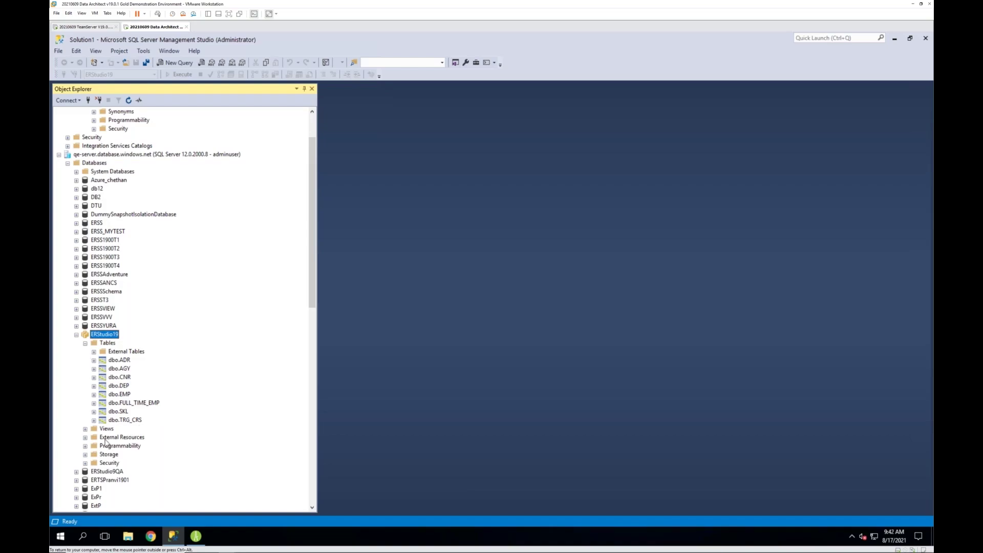
left_click(197, 539)
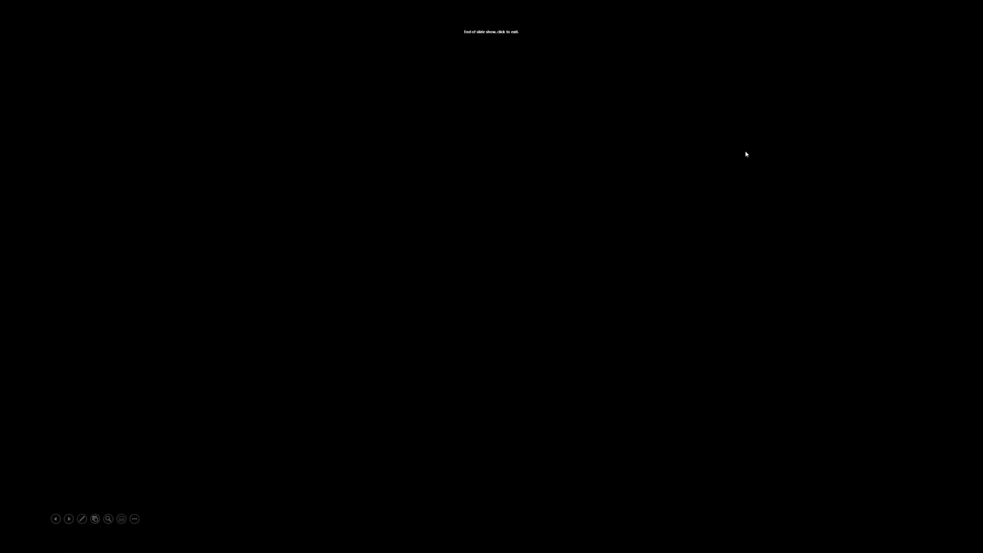
left_click(747, 154)
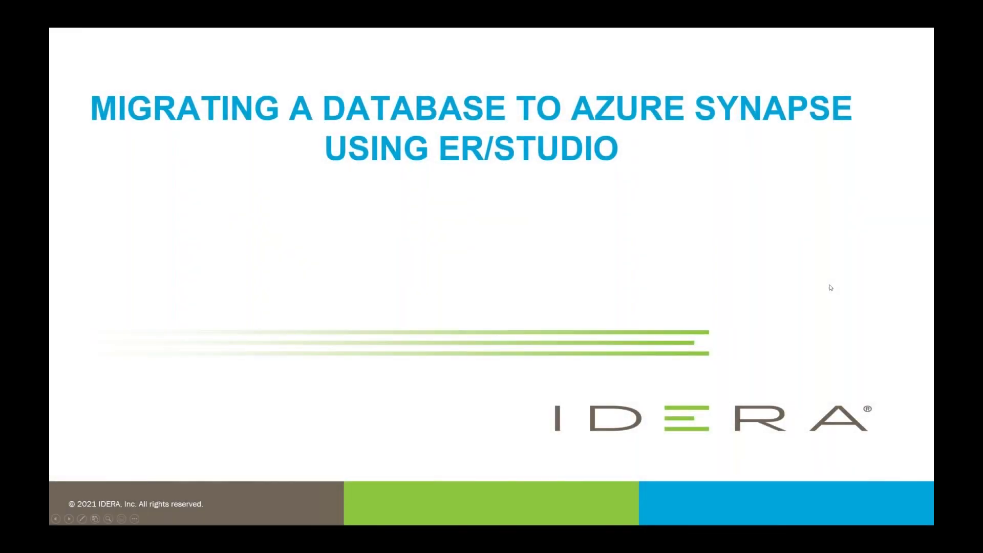
key("Right")
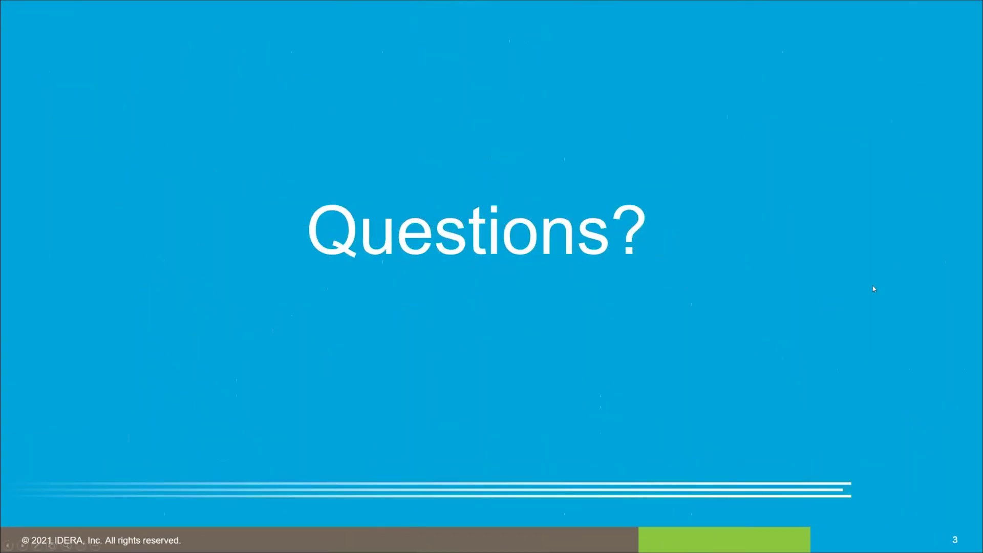
key("Right")
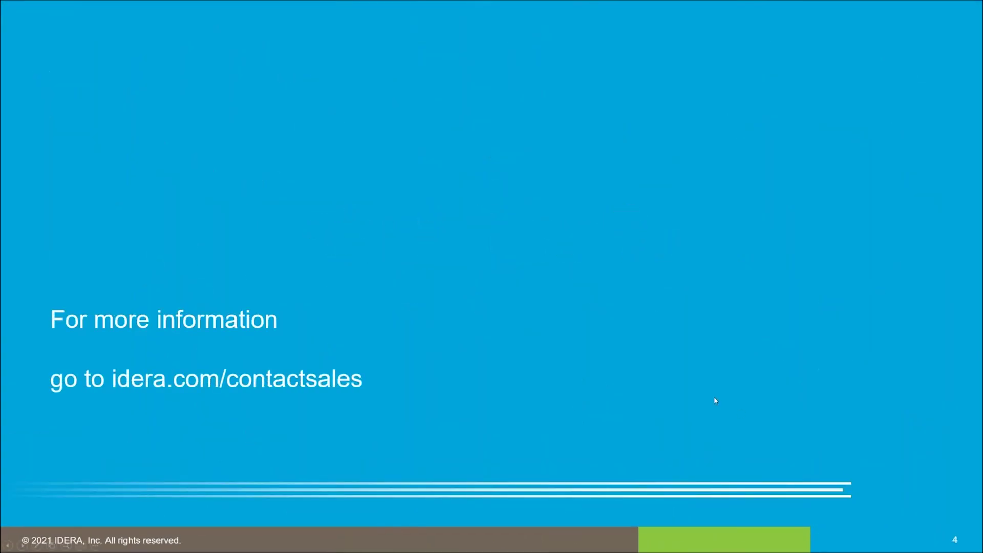